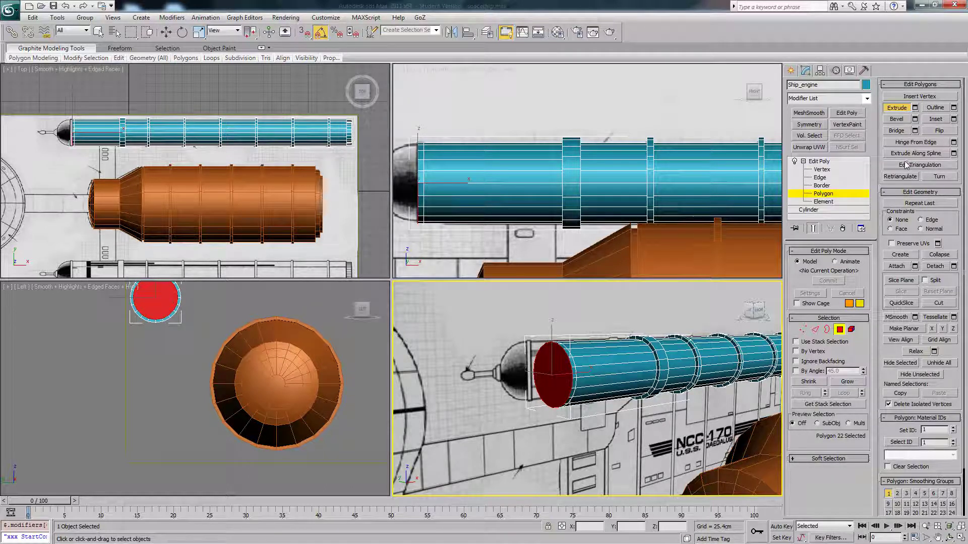
{"action": "left_click", "coordinate": [896, 119]}
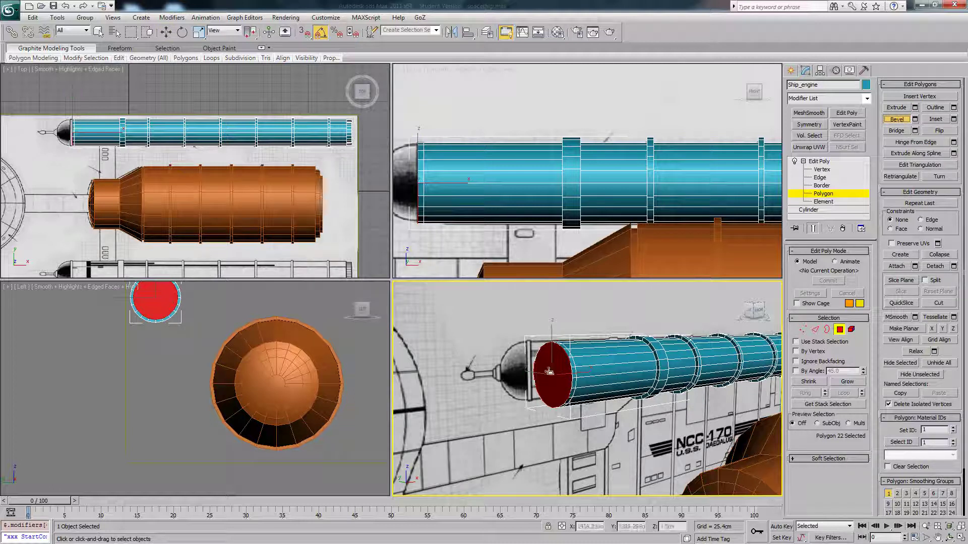
{"action": "left_click_drag", "start_coordinate": [550, 369], "coordinate": [556, 348]}
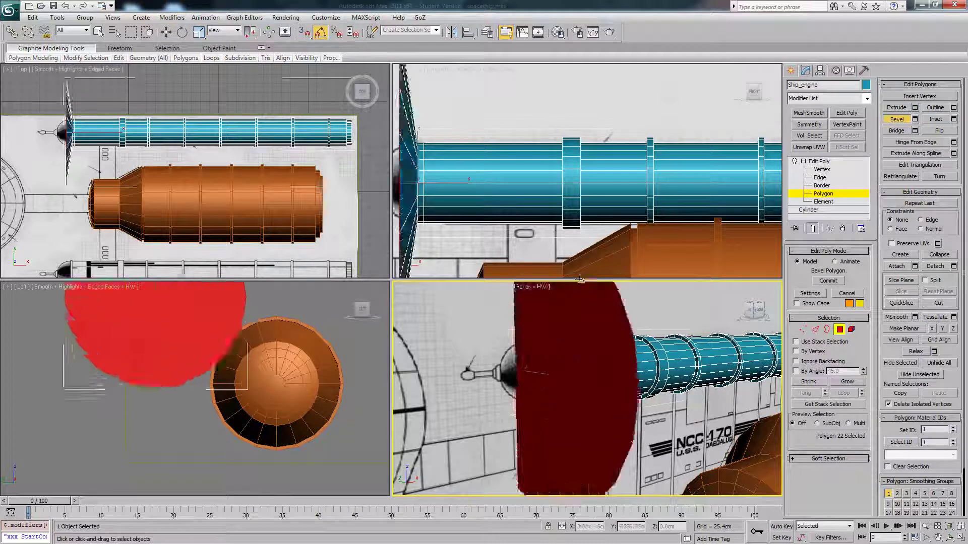
{"action": "left_click", "coordinate": [560, 343]}
{"action": "key", "text": "ctrl+z"}
Bevel the engine's front cap polygon outward into a tapered nose cone reaching the front of the blueprint's dome
{"action": "middle_click_drag", "start_coordinate": [537, 184], "coordinate": [664, 182]}
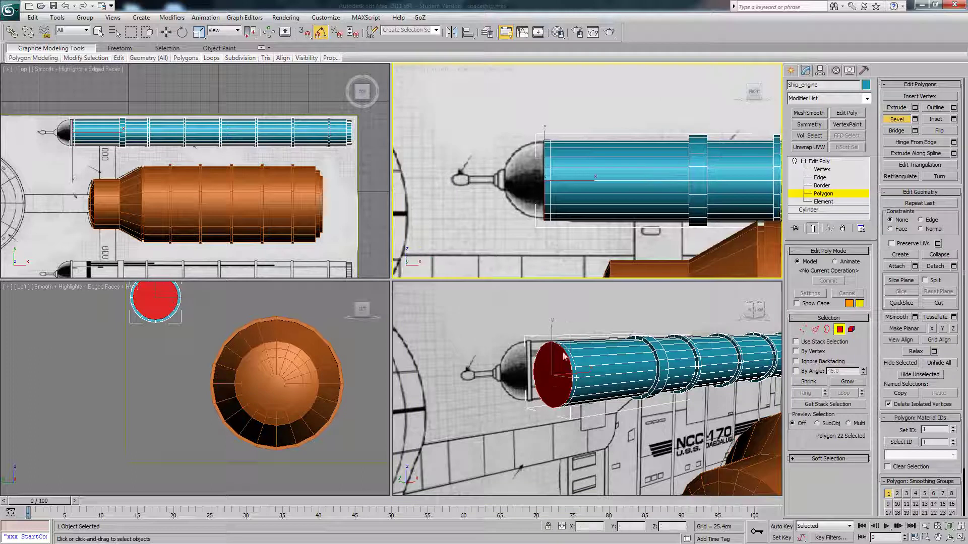
{"action": "left_click_drag", "start_coordinate": [554, 382], "coordinate": [555, 348]}
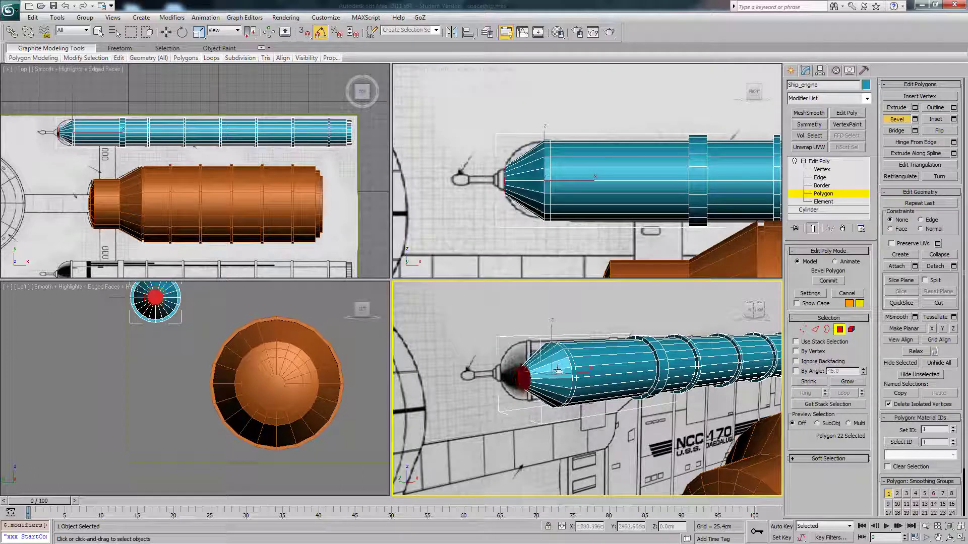
{"action": "left_click", "coordinate": [557, 372]}
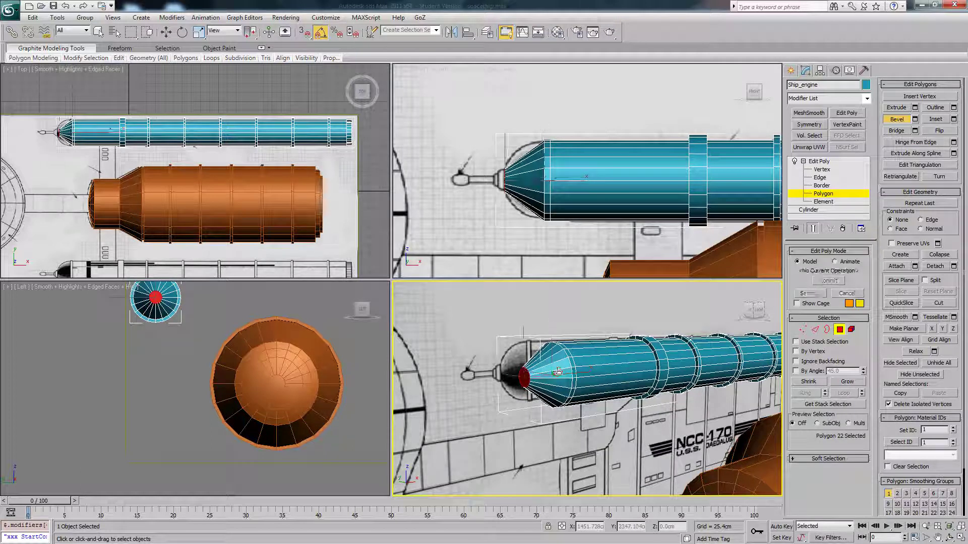
{"action": "left_click", "coordinate": [670, 195]}
Select the 20 lengthwise edges of the nose cone and connect them with 3 segments
{"action": "left_click", "coordinate": [119, 59]}
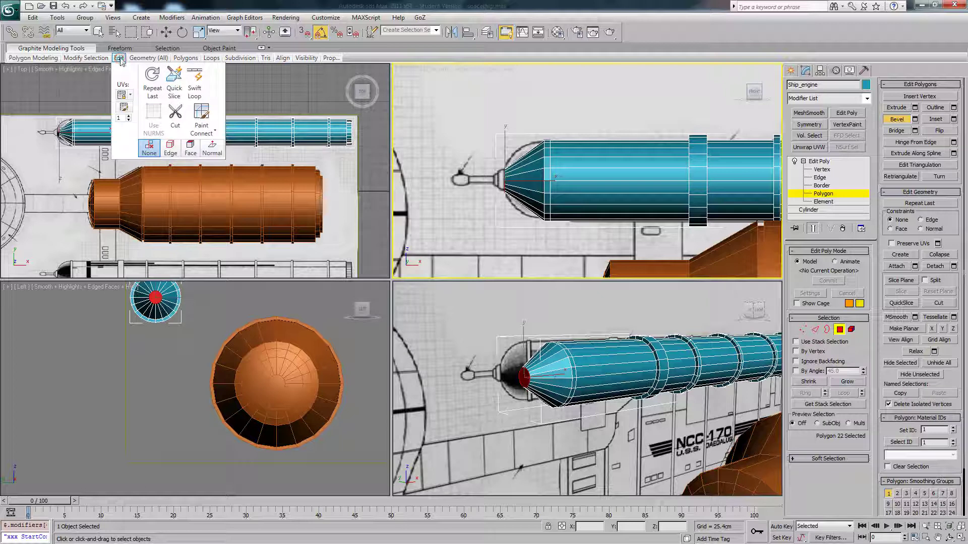
{"action": "left_click", "coordinate": [815, 329]}
{"action": "key", "text": "w"}
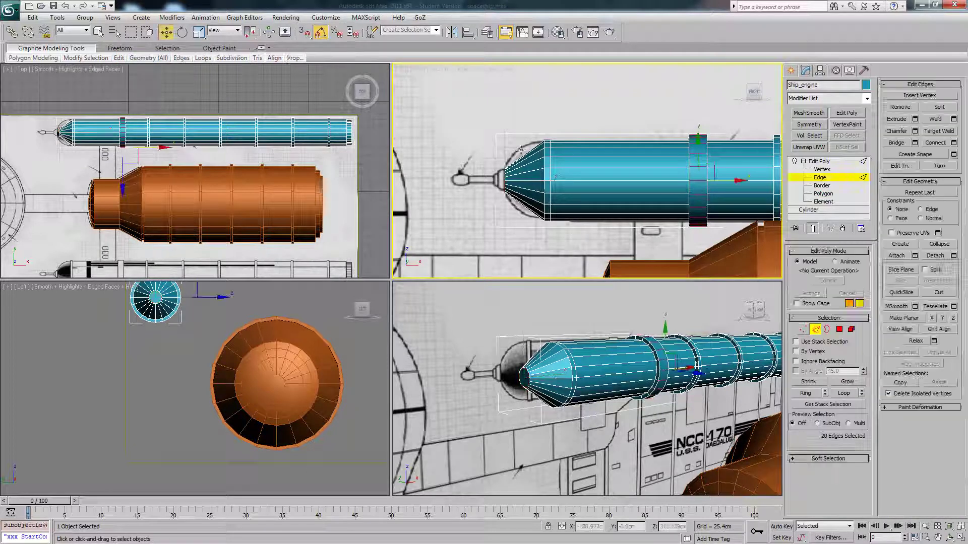
{"action": "left_click_drag", "start_coordinate": [526, 144], "coordinate": [521, 240]}
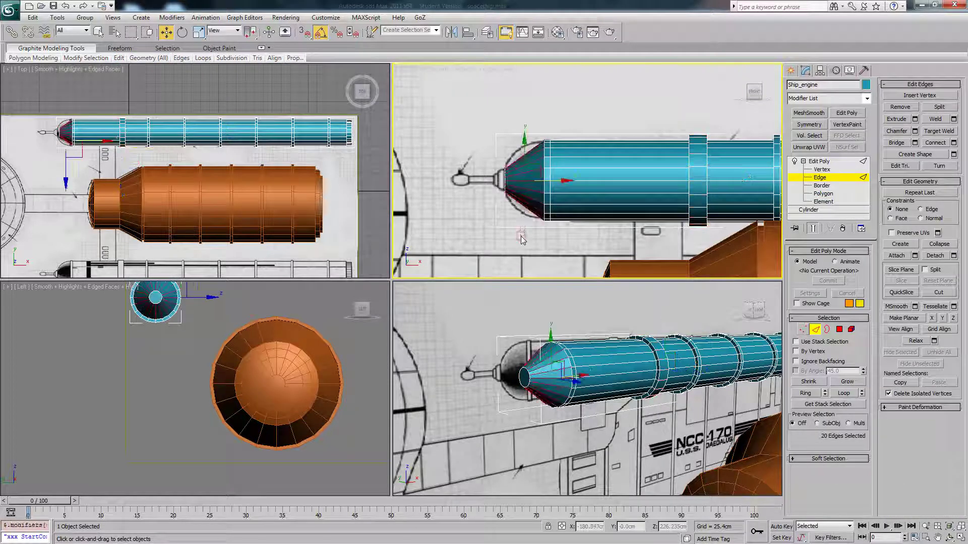
{"action": "left_click", "coordinate": [533, 190]}
{"action": "left_click", "coordinate": [534, 182]}
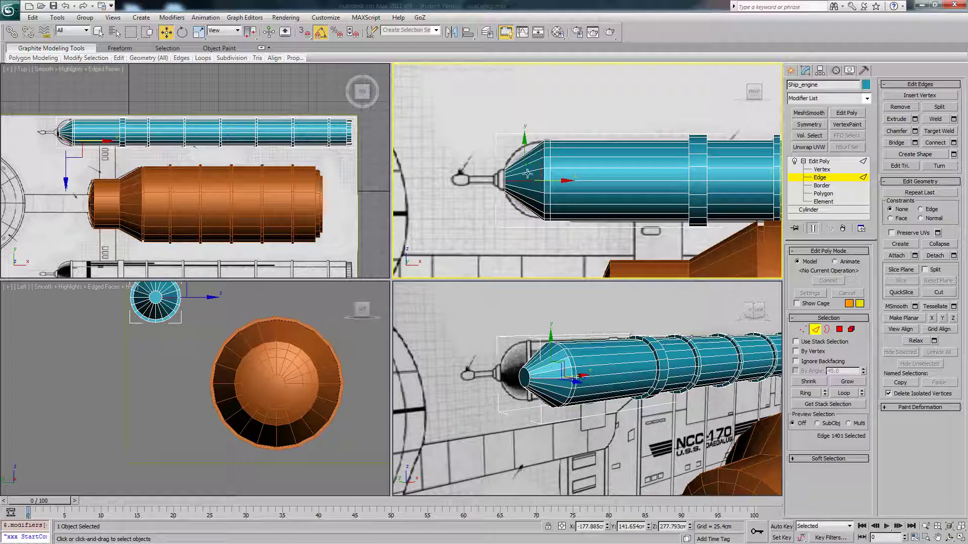
{"action": "left_click", "coordinate": [528, 172], "text": "ctrl"}
{"action": "left_click", "coordinate": [527, 138]}
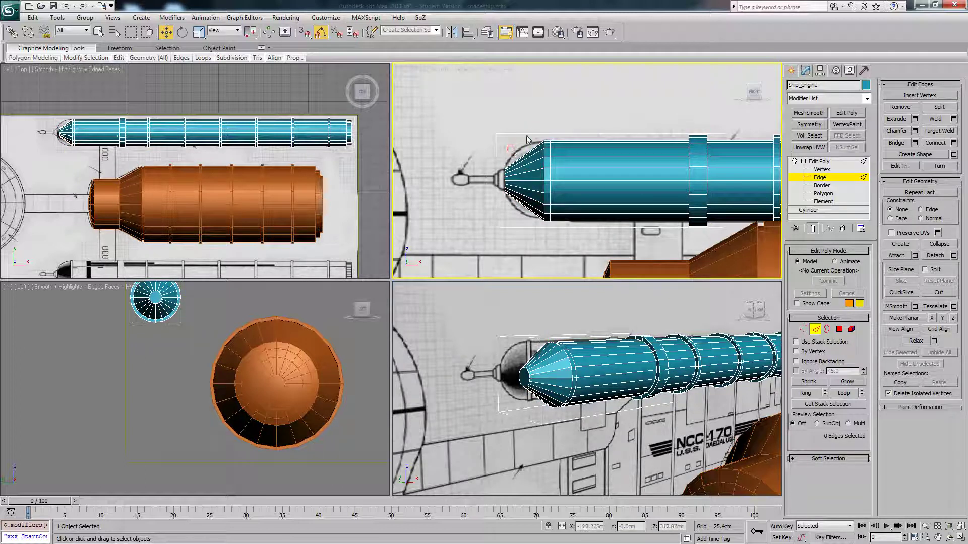
{"action": "left_click_drag", "start_coordinate": [526, 135], "coordinate": [522, 240]}
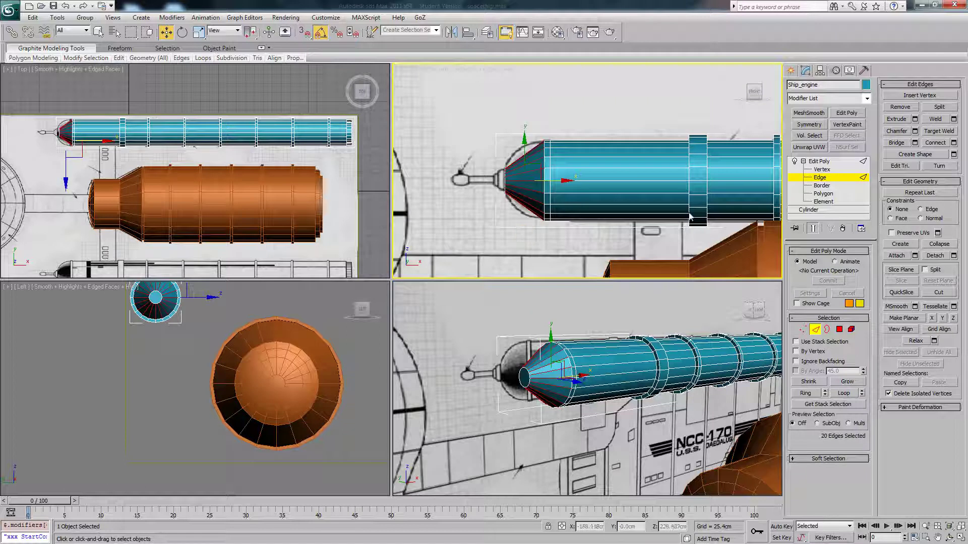
{"action": "left_click", "coordinate": [953, 143]}
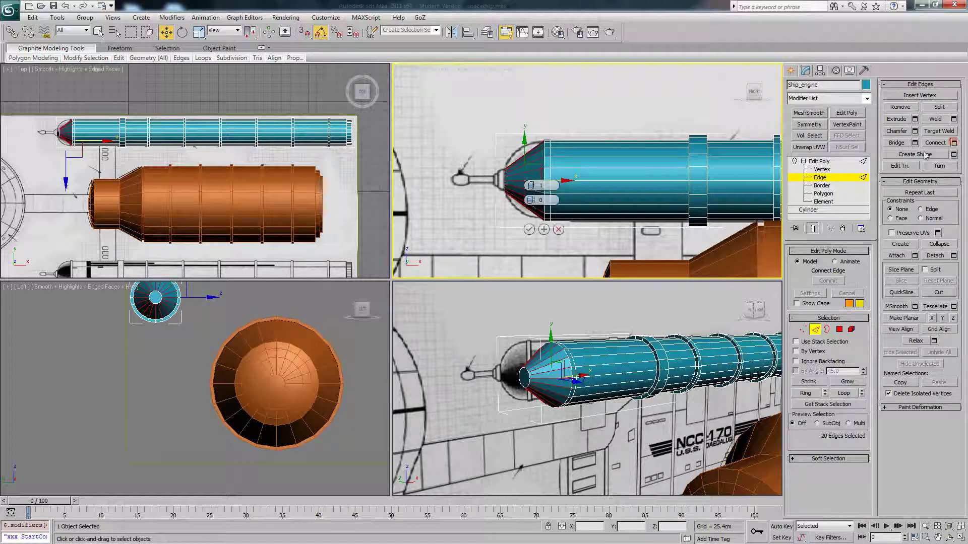
{"action": "left_click", "coordinate": [534, 186]}
{"action": "left_click", "coordinate": [534, 186]}
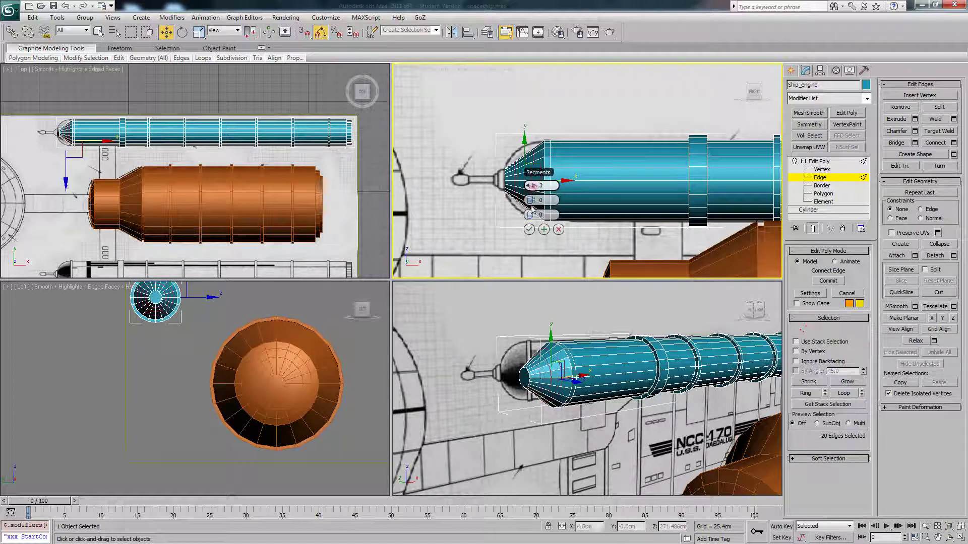
{"action": "left_click", "coordinate": [529, 229]}
Keep only the foremost new edge loop of the nose selected and scale it uniformly to about 135%
{"action": "scroll", "coordinate": [544, 191], "scroll_direction": "up", "scroll_amount": 2}
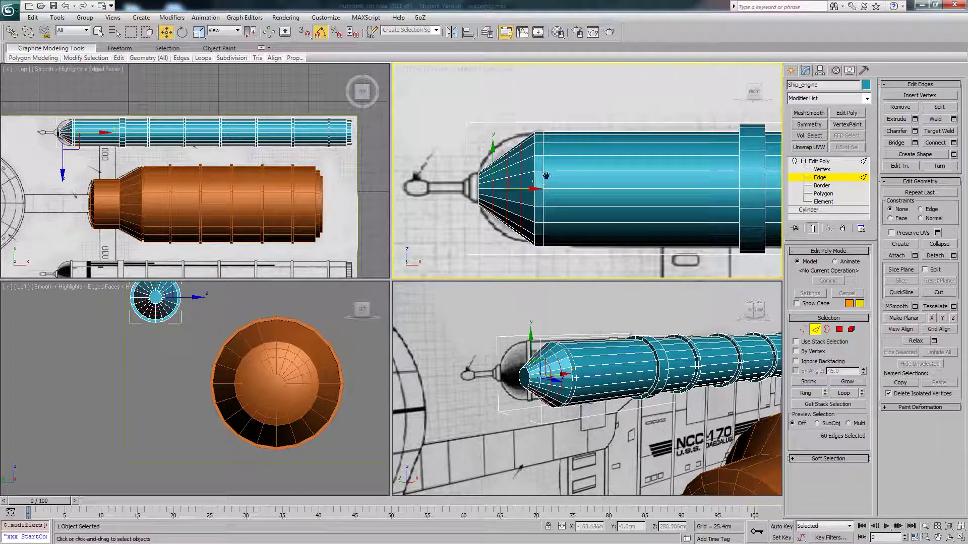
{"action": "middle_click_drag", "start_coordinate": [530, 185], "coordinate": [556, 171]}
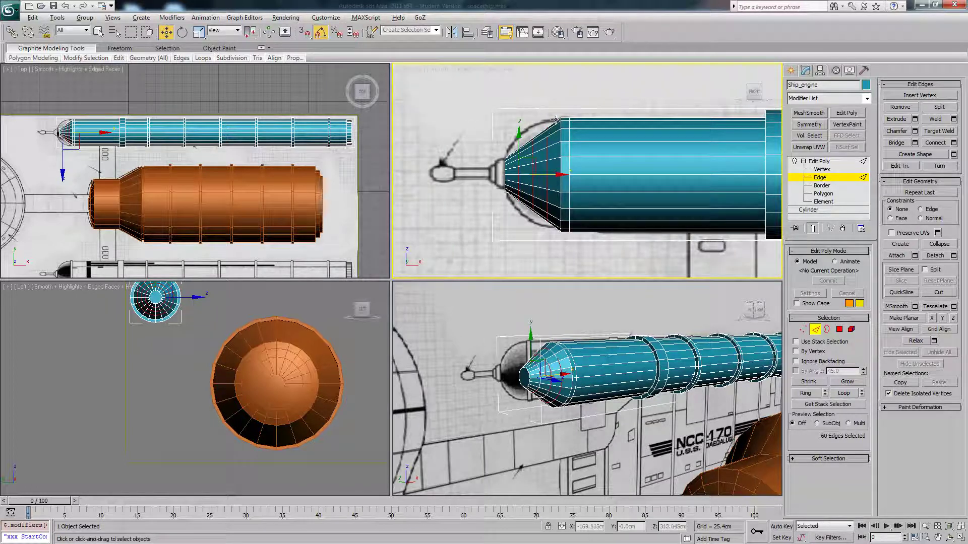
{"action": "left_click_drag", "start_coordinate": [571, 89], "coordinate": [526, 242], "text": "alt"}
{"action": "middle_click_drag", "start_coordinate": [516, 174], "coordinate": [518, 180]}
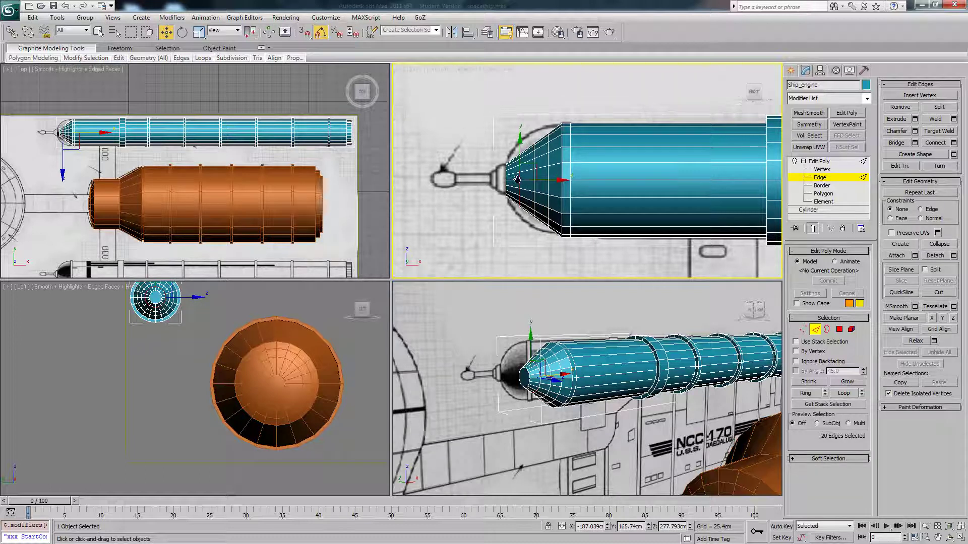
{"action": "key", "text": "r"}
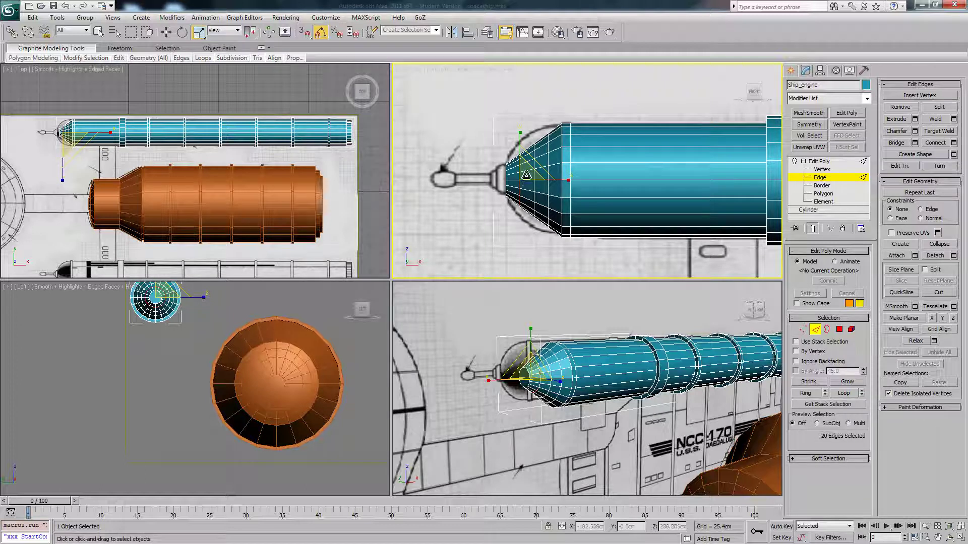
{"action": "left_click_drag", "start_coordinate": [527, 176], "coordinate": [528, 157]}
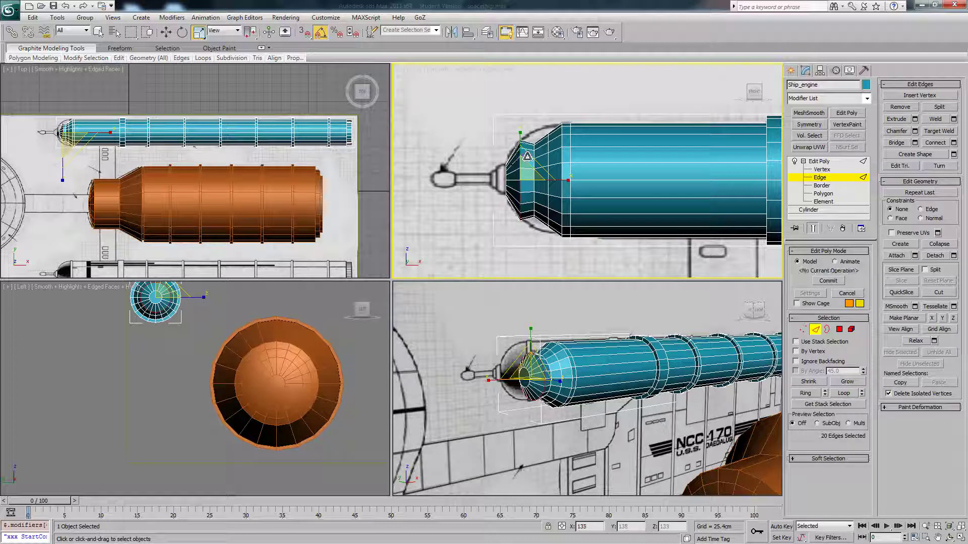
Select the middle edge loop of the nose and scale it up uniformly to follow the blueprint's dome outline
{"action": "left_click", "coordinate": [534, 198]}
{"action": "left_click", "coordinate": [533, 187], "text": "ctrl"}
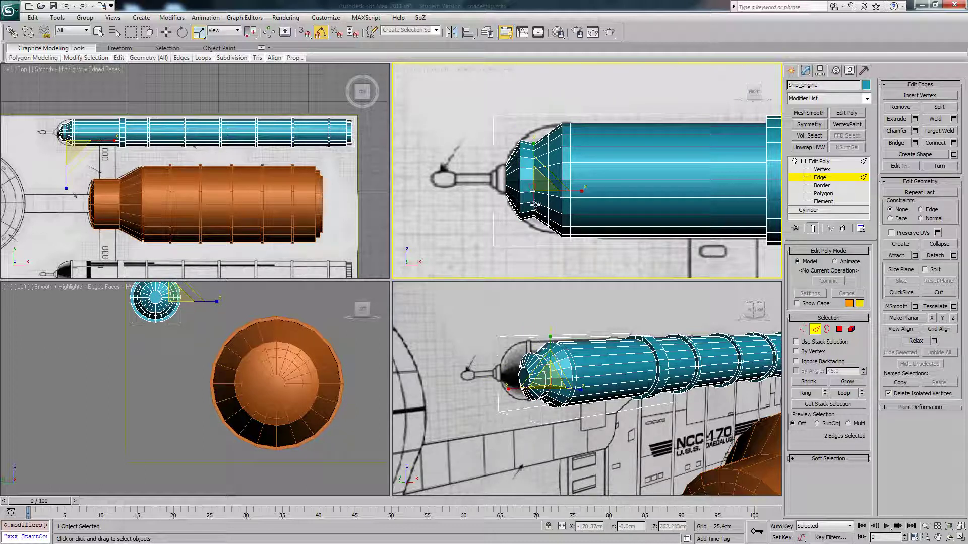
{"action": "left_click", "coordinate": [535, 193]}
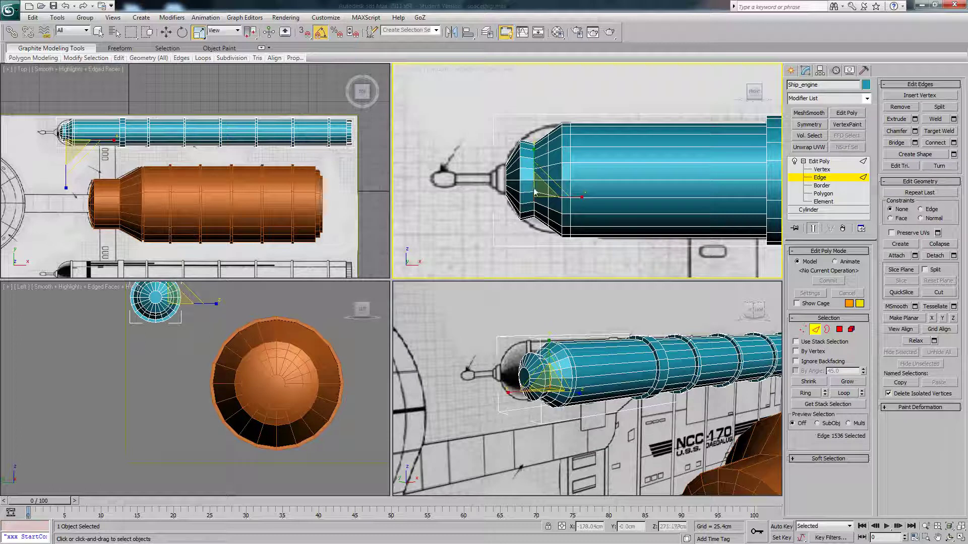
{"action": "middle_click_drag", "start_coordinate": [535, 205], "coordinate": [534, 209]}
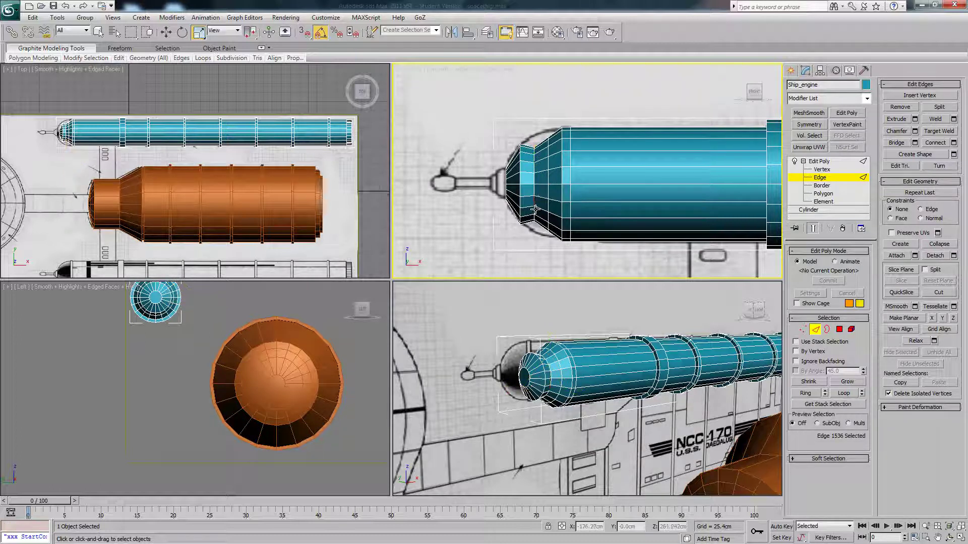
{"action": "left_click", "coordinate": [840, 396]}
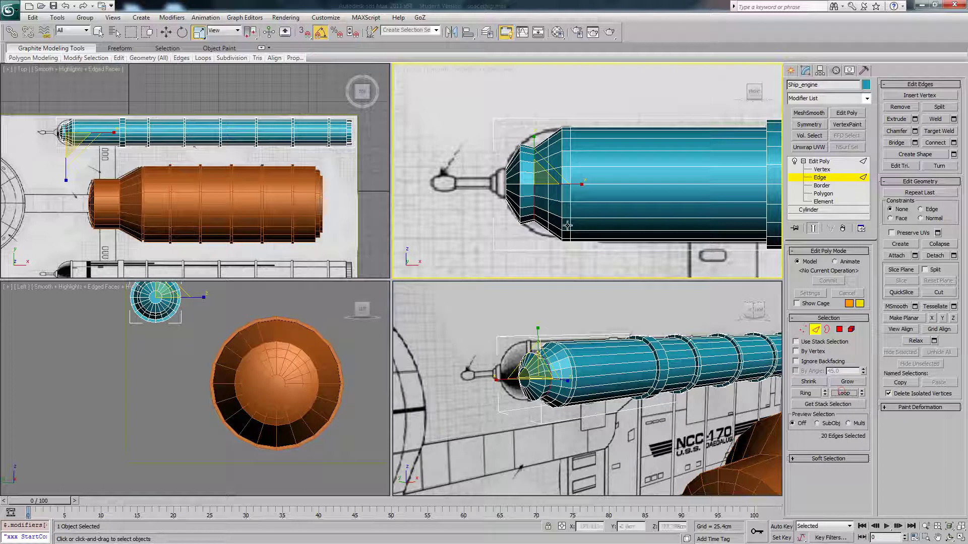
{"action": "left_click_drag", "start_coordinate": [539, 182], "coordinate": [542, 164]}
Select the rearmost new edge loop of the nose and scale it uniformly to about 118% to round out the dome
{"action": "left_click", "coordinate": [541, 163]}
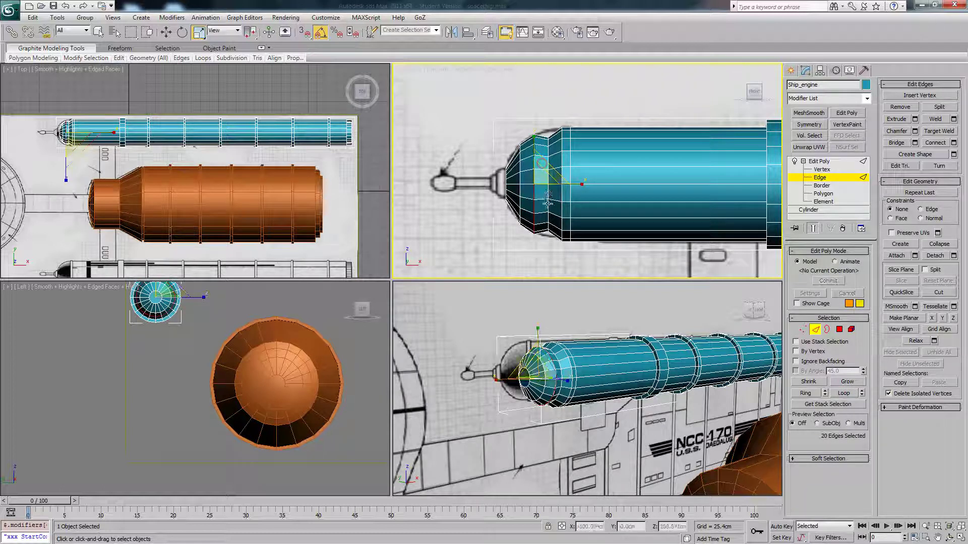
{"action": "left_click", "coordinate": [843, 394]}
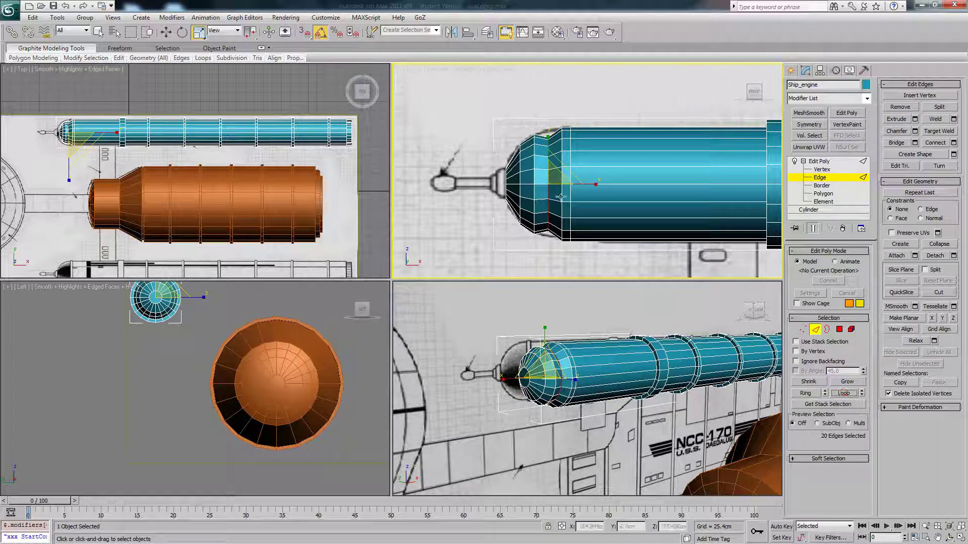
{"action": "left_click_drag", "start_coordinate": [555, 180], "coordinate": [556, 171]}
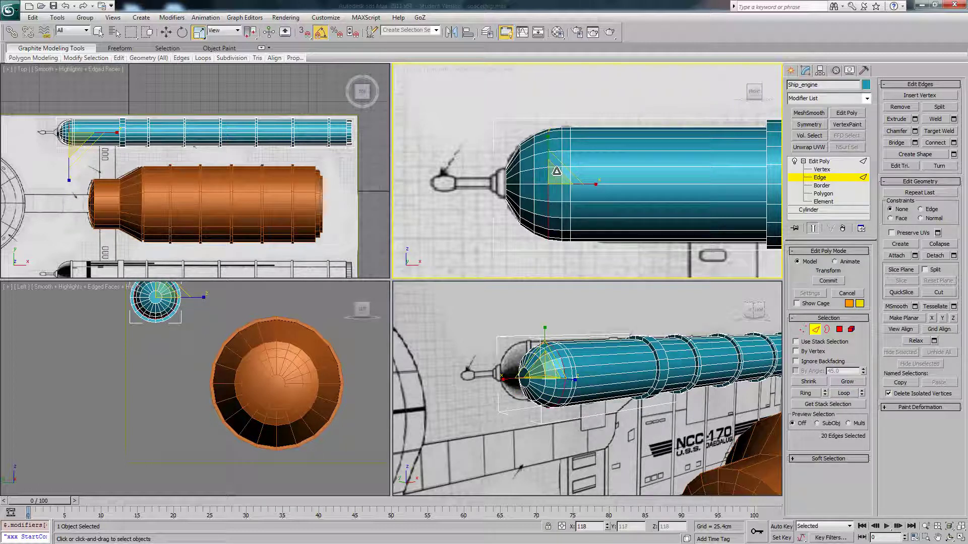
Extrude the narrow ring of 20 polygons behind the dome by 2.5 cm and scale it to about 38% along the engine's length
{"action": "middle_click_drag", "start_coordinate": [668, 192], "coordinate": [604, 191]}
{"action": "scroll", "coordinate": [570, 187], "scroll_direction": "down", "scroll_amount": 2}
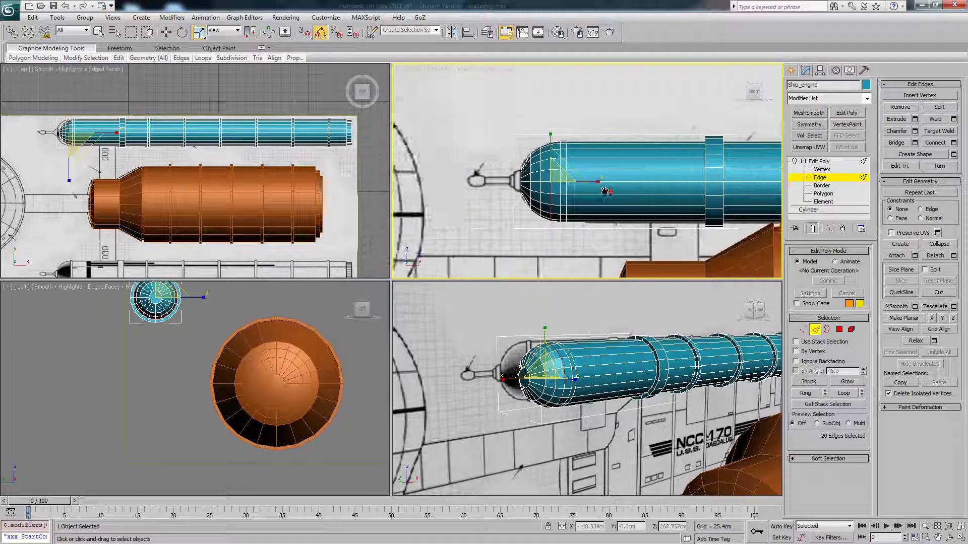
{"action": "scroll", "coordinate": [605, 192], "scroll_direction": "up", "scroll_amount": 2}
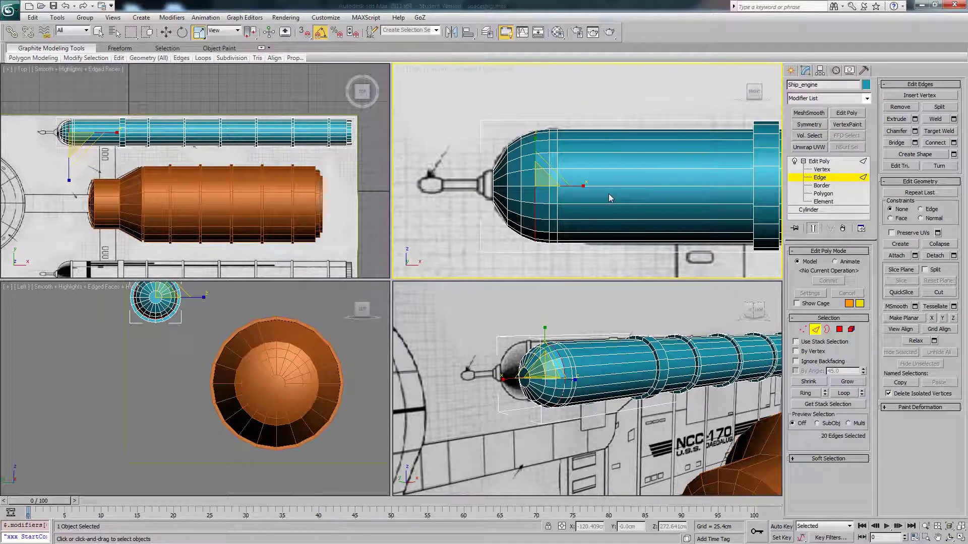
{"action": "key", "text": "4"}
{"action": "left_click_drag", "start_coordinate": [553, 129], "coordinate": [554, 261]}
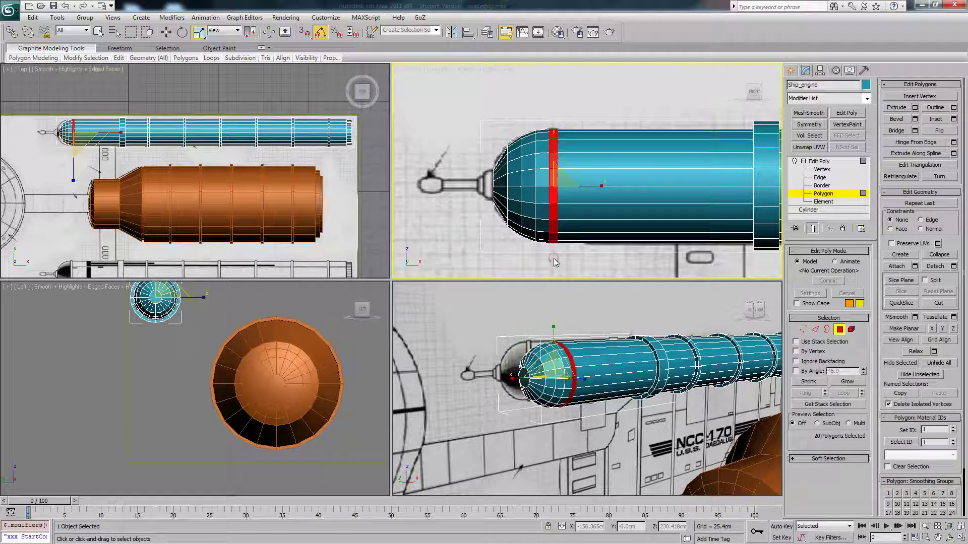
{"action": "left_click", "coordinate": [914, 108]}
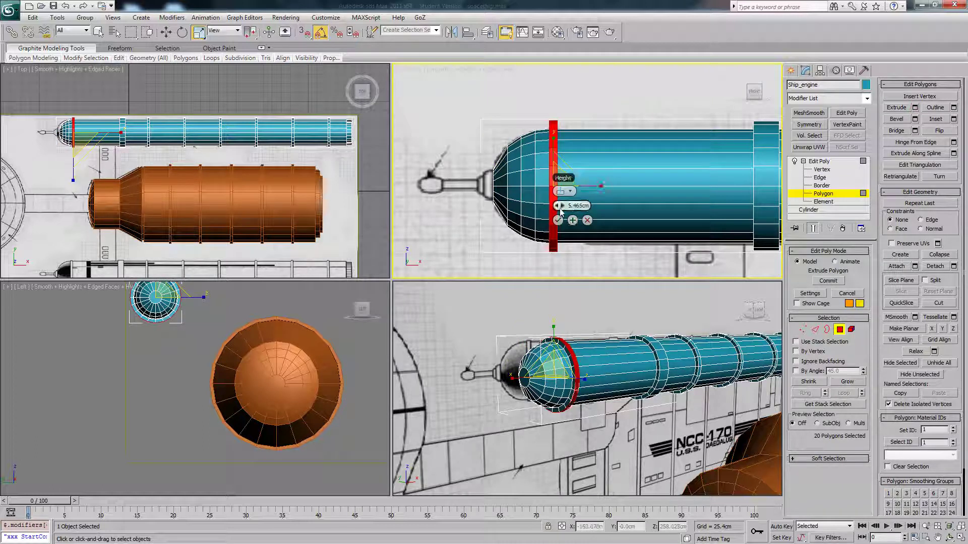
{"action": "double_click", "coordinate": [583, 206]}
{"action": "type", "text": "2"}
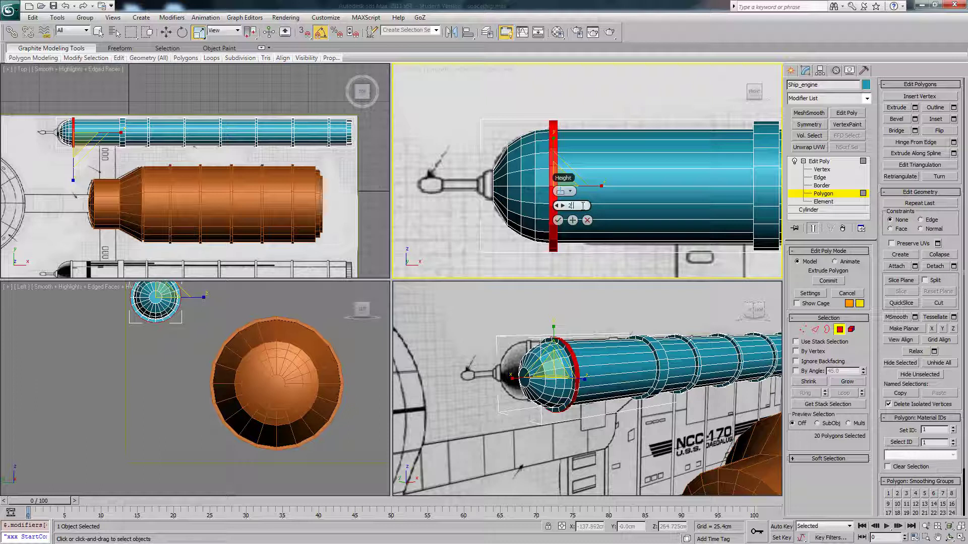
{"action": "type", "text": ".5"}
{"action": "key", "text": "Return"}
{"action": "left_click", "coordinate": [558, 225]}
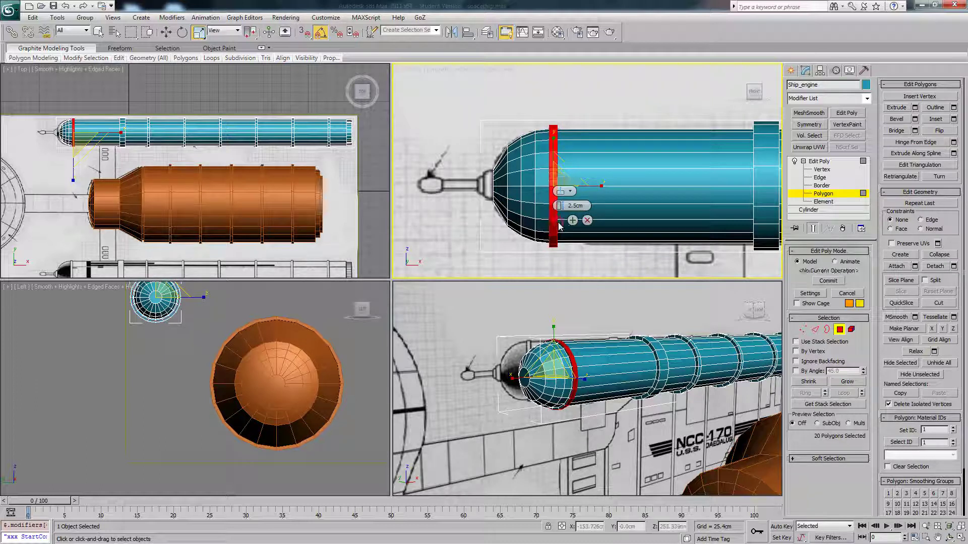
{"action": "left_click_drag", "start_coordinate": [598, 191], "coordinate": [554, 193]}
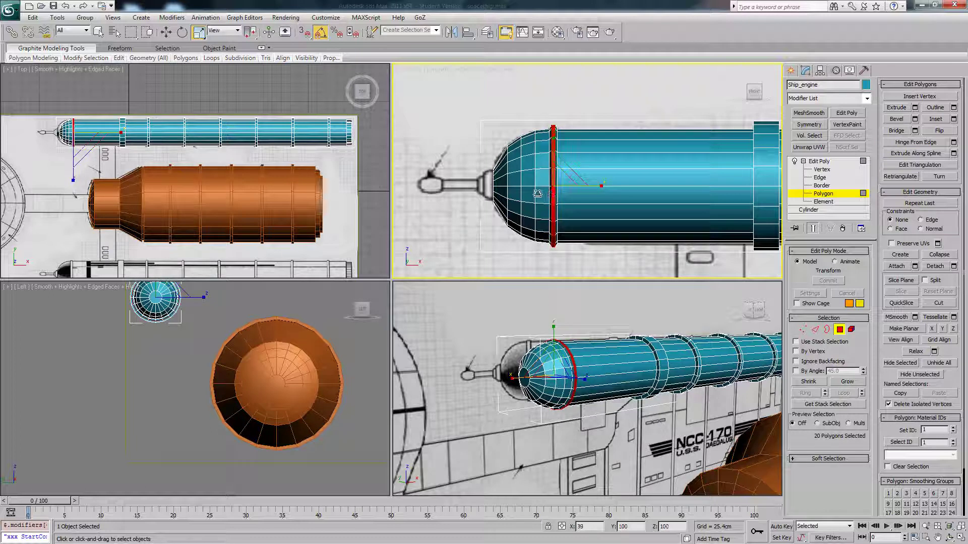
{"action": "left_click", "coordinate": [596, 95]}
Select the engine nose's front cap polygon and bevel it forward and inward to form a tapered neck matching the blueprint
{"action": "middle_click_drag", "start_coordinate": [557, 195], "coordinate": [582, 192]}
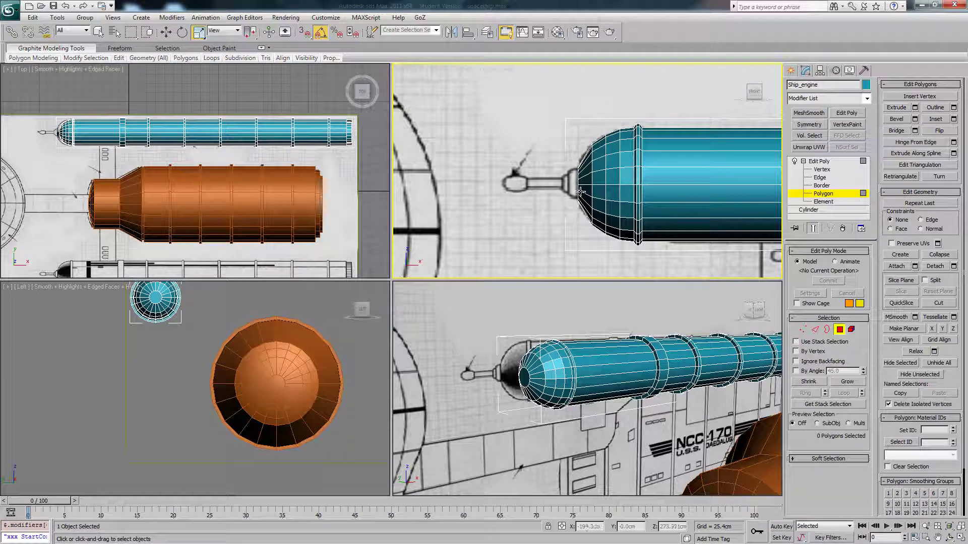
{"action": "left_click", "coordinate": [519, 376]}
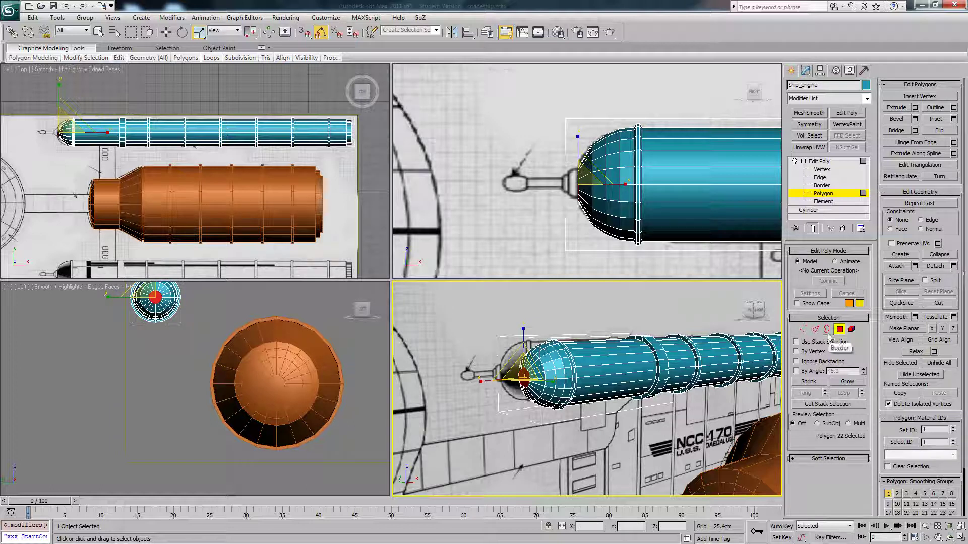
{"action": "left_click", "coordinate": [896, 119]}
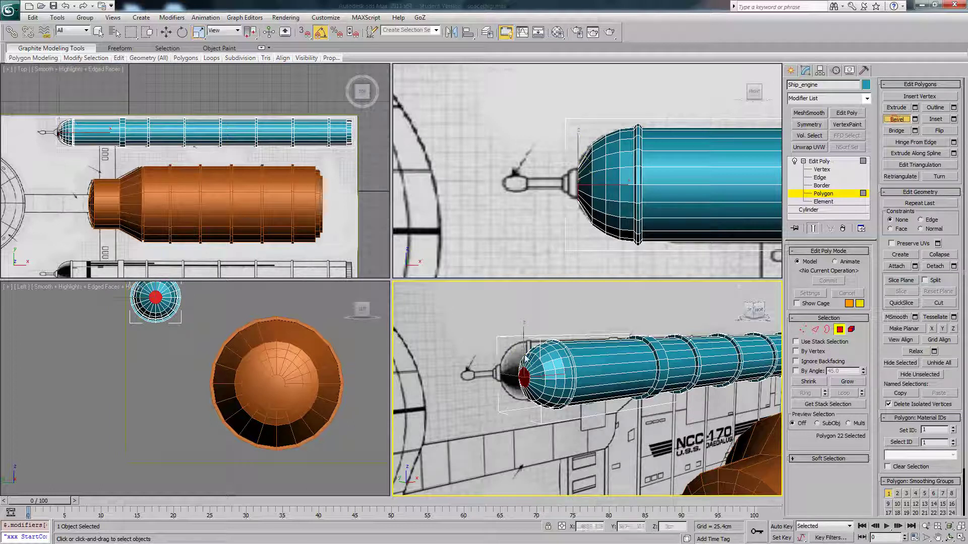
{"action": "left_click_drag", "start_coordinate": [523, 376], "coordinate": [519, 377]}
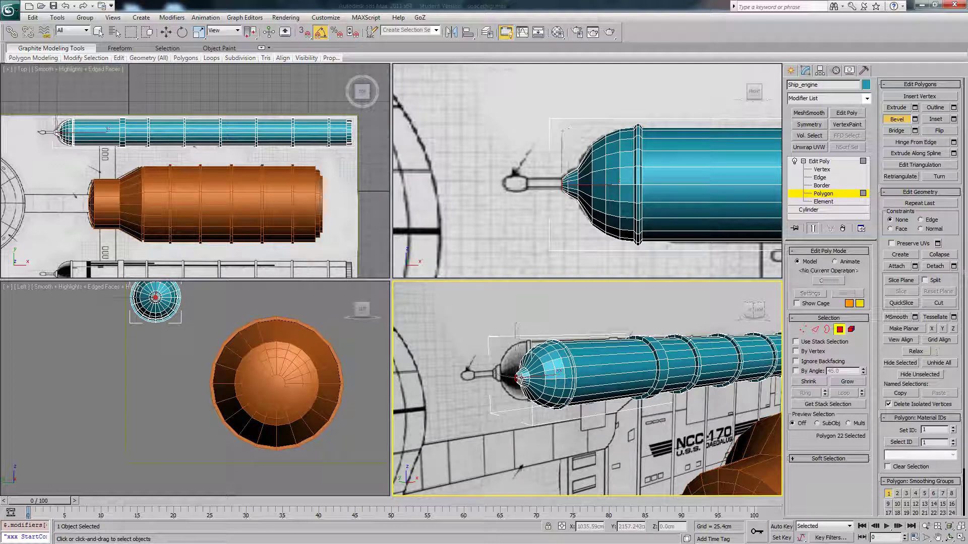
Extrude the small front cap polygon by about 22.7 cm to form the thin rod at the engine's nose
{"action": "left_click", "coordinate": [915, 108]}
{"action": "left_click_drag", "start_coordinate": [531, 398], "coordinate": [543, 398]}
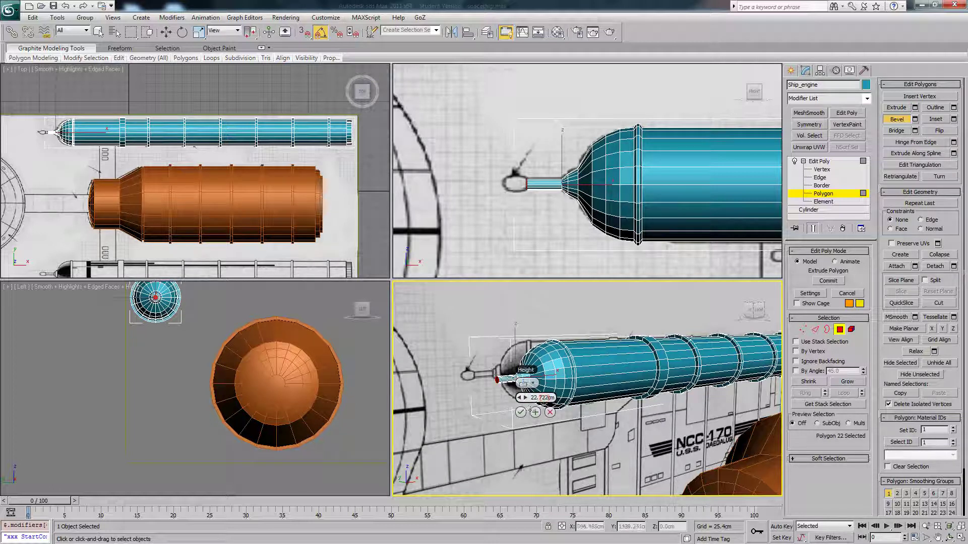
{"action": "left_click", "coordinate": [520, 413]}
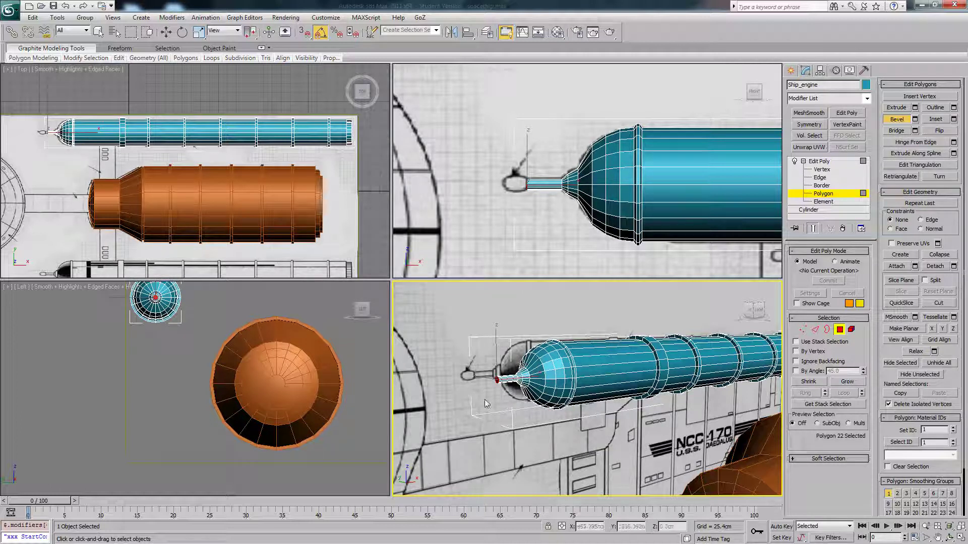
Bevel the rod's end polygon outward and extrude it forward to form the thicker tip shown on the blueprint
{"action": "left_click", "coordinate": [497, 380]}
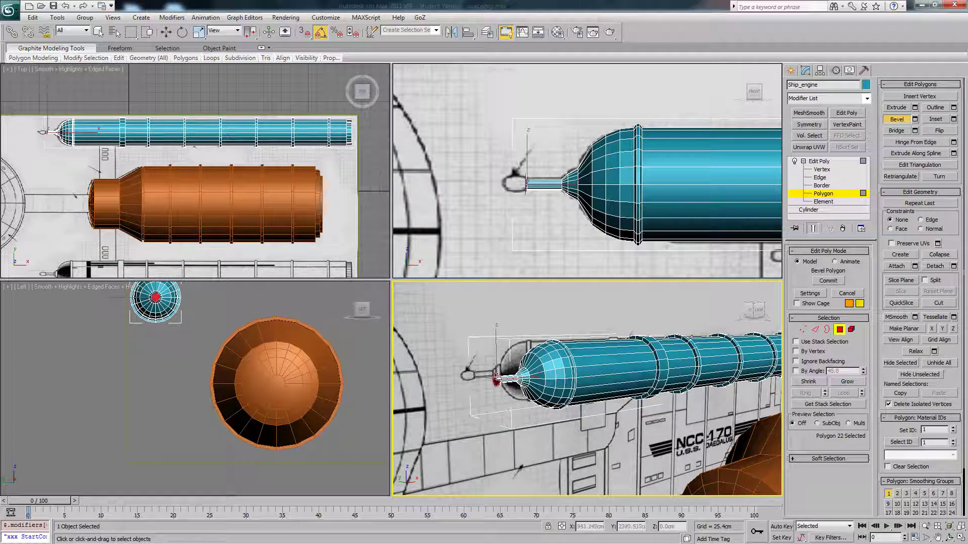
{"action": "left_click", "coordinate": [497, 378]}
{"action": "left_click", "coordinate": [891, 108]}
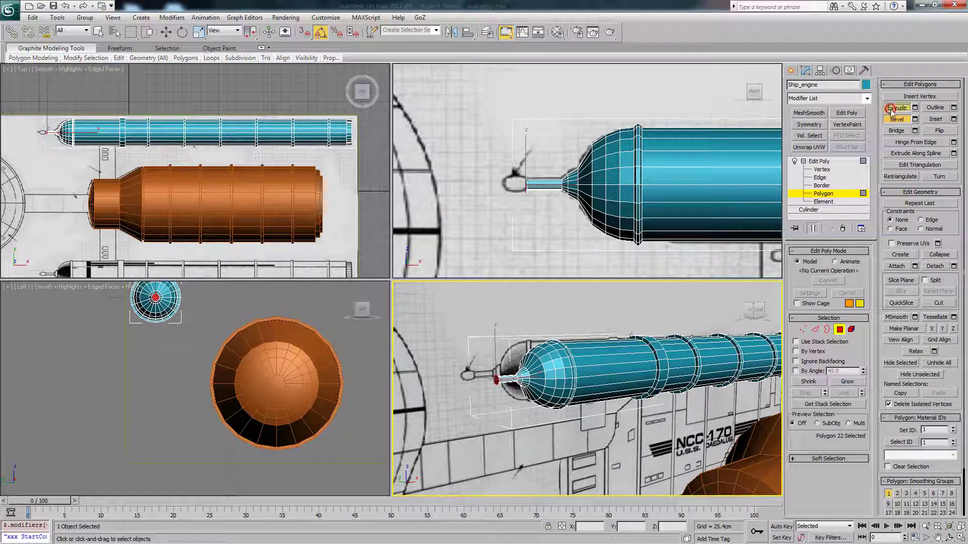
{"action": "left_click_drag", "start_coordinate": [496, 382], "coordinate": [497, 340]}
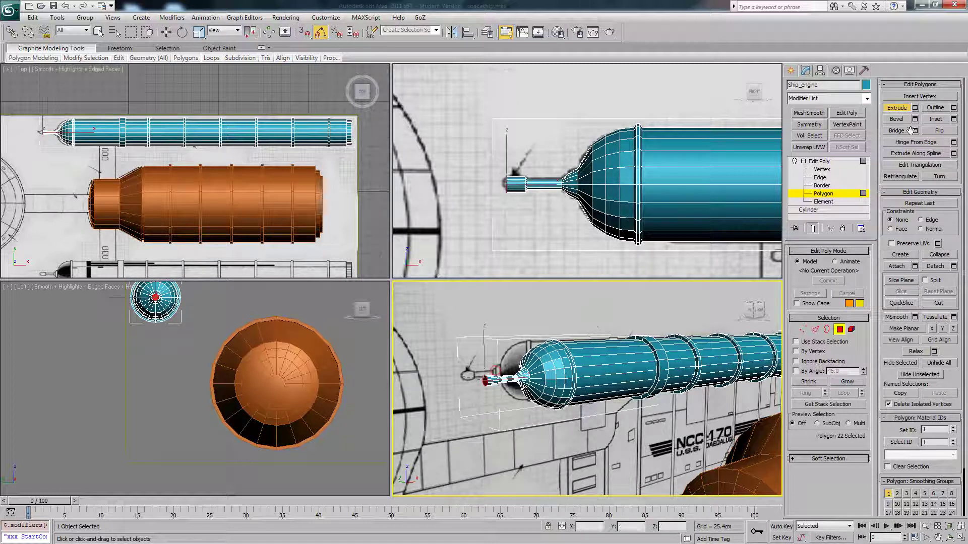
Bevel the tip's end polygon forward and inward to taper it, and clear the polygon selection
{"action": "left_click", "coordinate": [897, 119]}
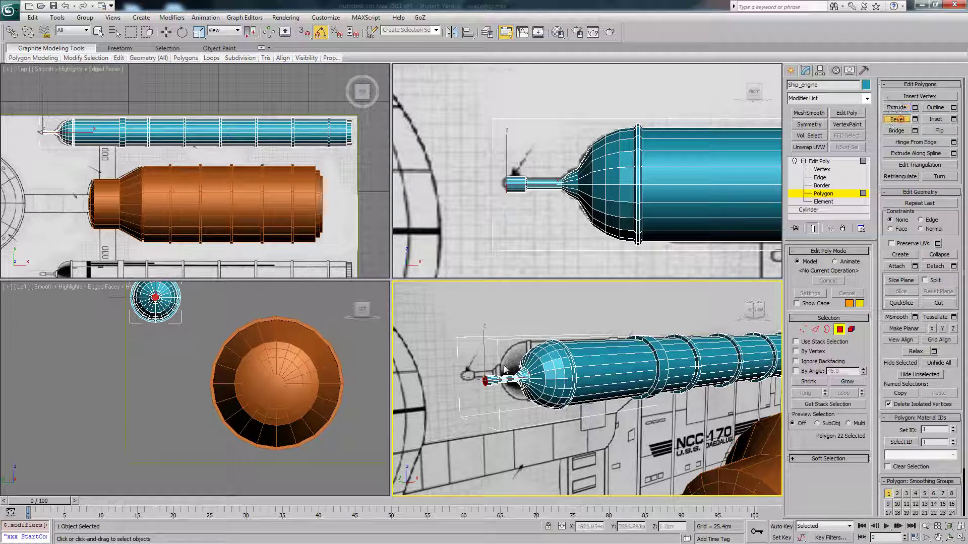
{"action": "left_click_drag", "start_coordinate": [485, 381], "coordinate": [484, 382]}
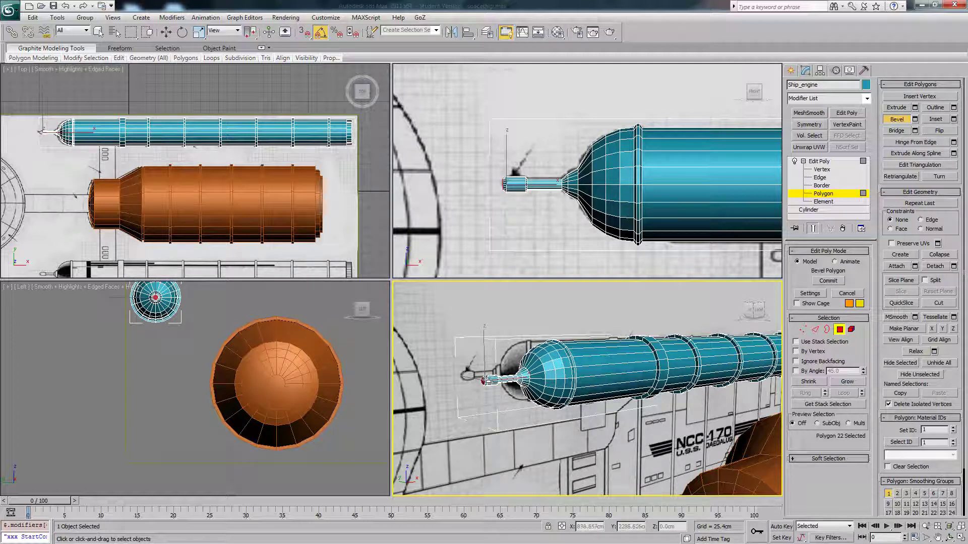
{"action": "left_click", "coordinate": [487, 380]}
{"action": "right_click", "coordinate": [587, 326]}
{"action": "left_click", "coordinate": [587, 326]}
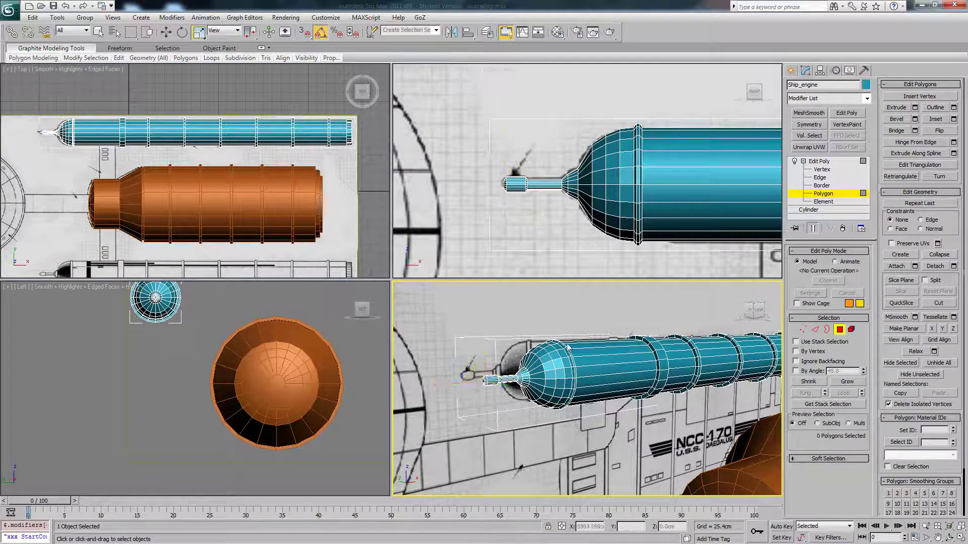
Leave polygon editing on the engine and check the whole model against the blueprint in the perspective view
{"action": "scroll", "coordinate": [567, 334], "scroll_direction": "down", "scroll_amount": 5}
{"action": "middle_click_drag", "start_coordinate": [546, 344], "coordinate": [527, 351]}
{"action": "key", "text": "F4"}
{"action": "scroll", "coordinate": [553, 355], "scroll_direction": "up", "scroll_amount": 8}
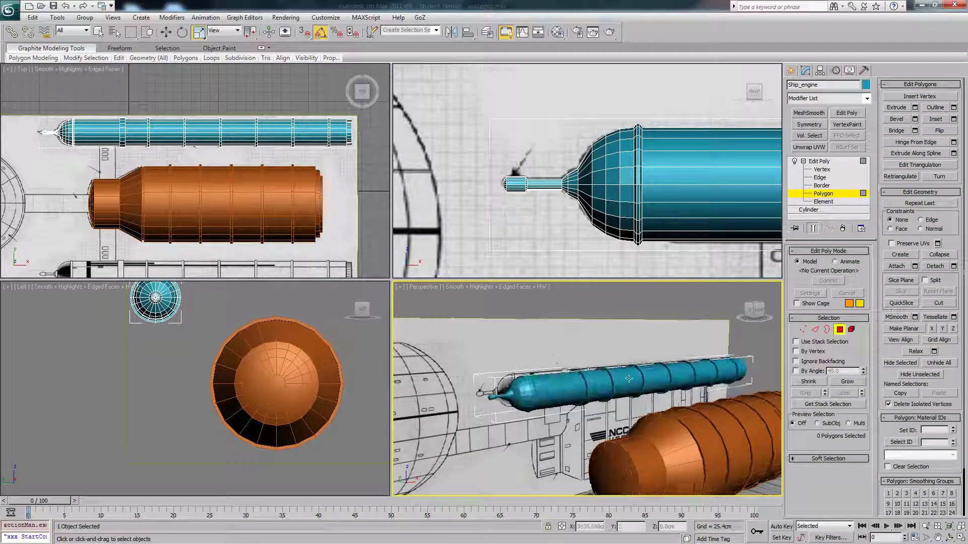
{"action": "middle_click_drag", "start_coordinate": [577, 401], "coordinate": [672, 388], "text": "alt"}
{"action": "left_click", "coordinate": [840, 330]}
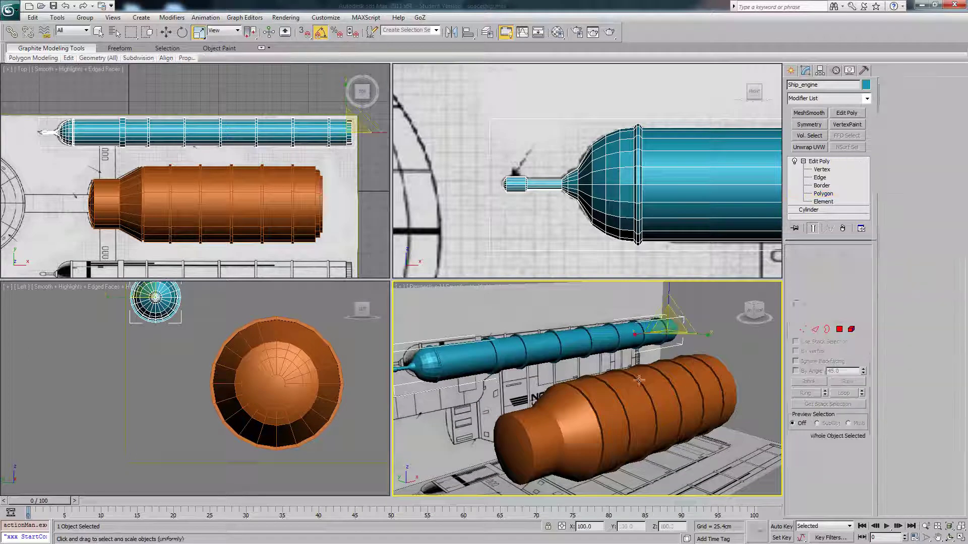
{"action": "middle_click_drag", "start_coordinate": [596, 369], "coordinate": [613, 374]}
{"action": "key", "text": "alt+x"}
{"action": "middle_click_drag", "start_coordinate": [697, 216], "coordinate": [644, 207]}
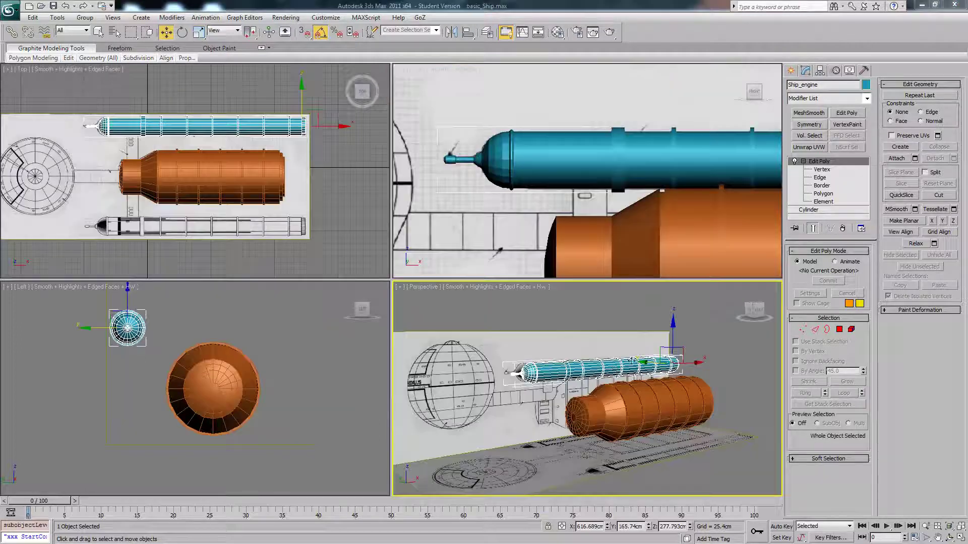
Make the main hull see-through so the blueprint shows behind it, and reselect the engine
{"action": "scroll", "coordinate": [629, 374], "scroll_direction": "down", "scroll_amount": 2}
{"action": "scroll", "coordinate": [629, 373], "scroll_direction": "up", "scroll_amount": 4}
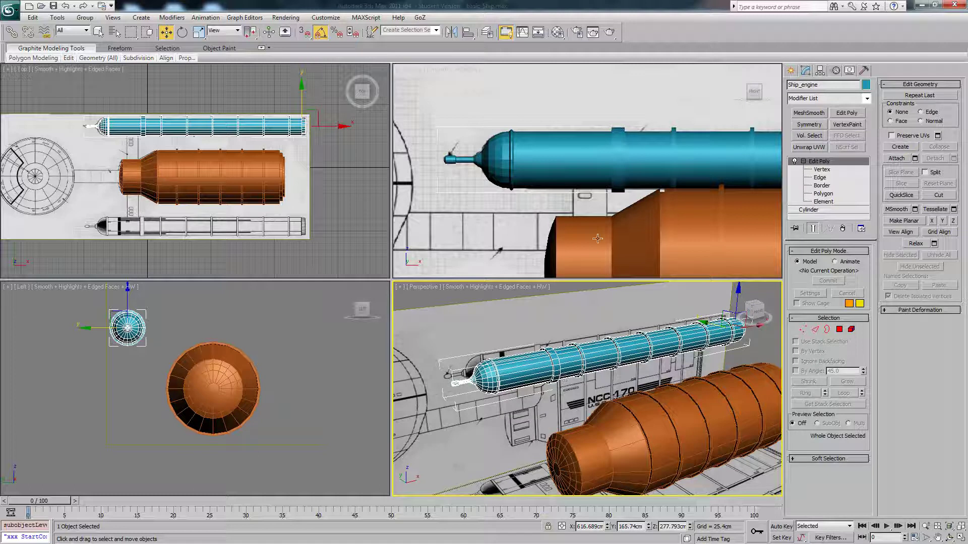
{"action": "middle_click_drag", "start_coordinate": [578, 191], "coordinate": [601, 178]}
{"action": "left_click", "coordinate": [633, 219]}
{"action": "key", "text": "alt+x"}
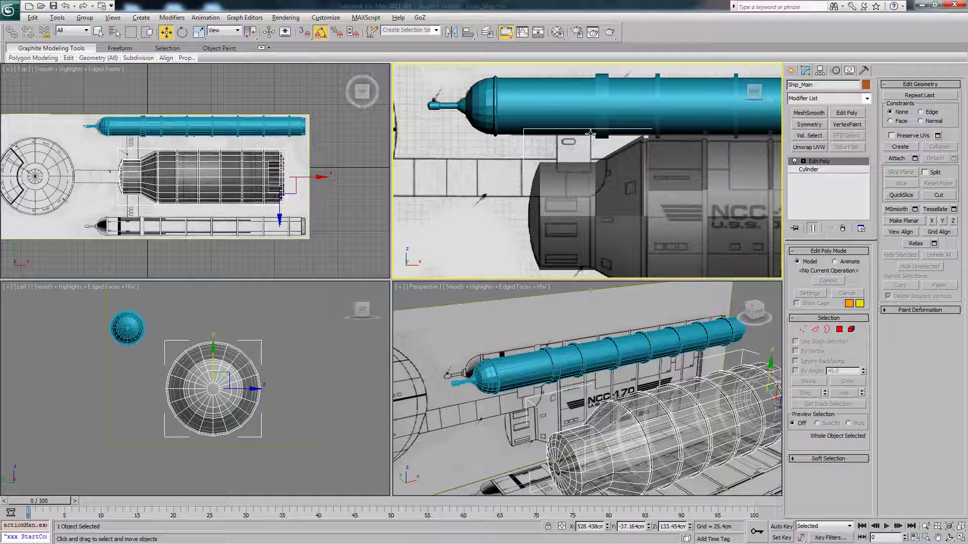
{"action": "left_click", "coordinate": [576, 115]}
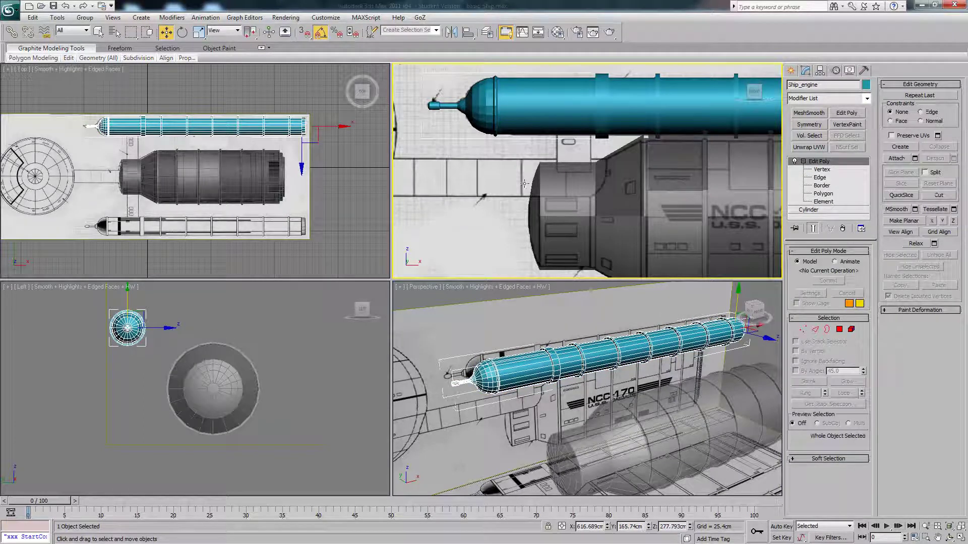
Create a box about 396 cm wide, 49.5 cm long and 60.6 cm high along the front-view neck between sphere and hull
{"action": "scroll", "coordinate": [524, 183], "scroll_direction": "down", "scroll_amount": 3}
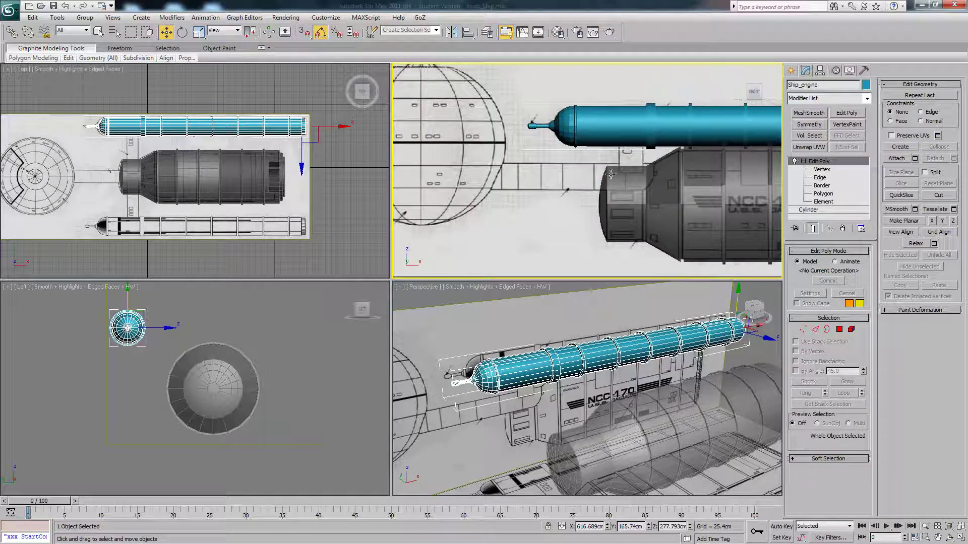
{"action": "left_click", "coordinate": [791, 70]}
{"action": "left_click", "coordinate": [809, 135]}
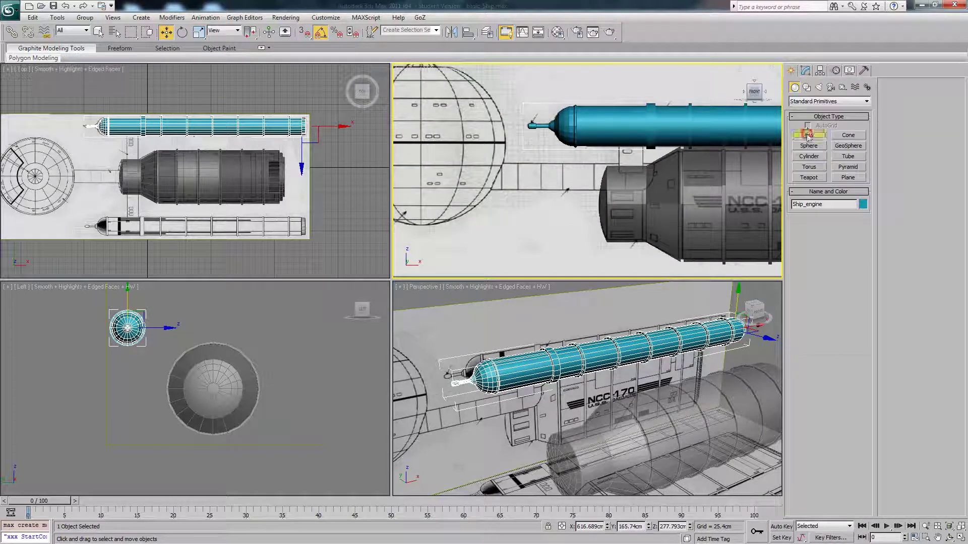
{"action": "left_click_drag", "start_coordinate": [656, 190], "coordinate": [443, 166]}
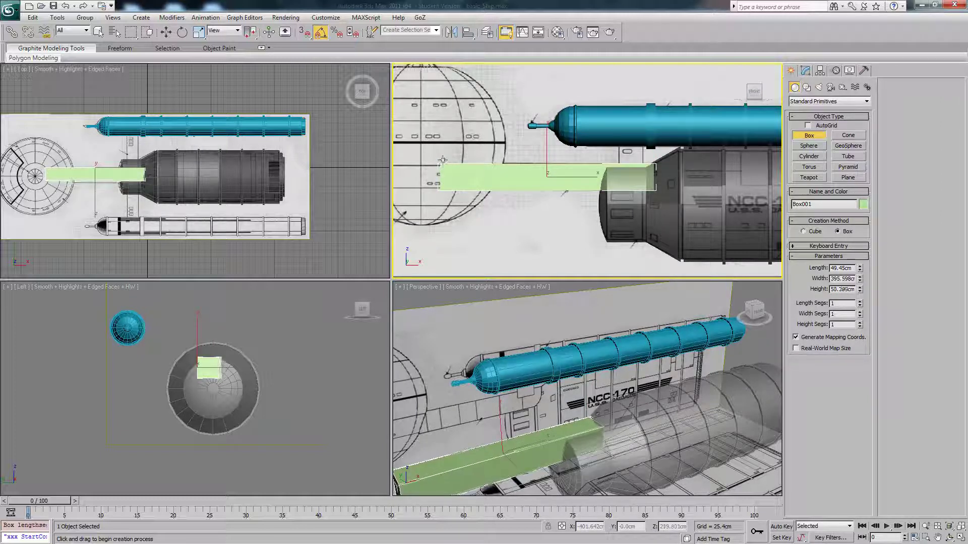
{"action": "left_click", "coordinate": [443, 162]}
Make the new box see-through and move it sideways to align with the neck's centre line in the top view
{"action": "right_click", "coordinate": [318, 329]}
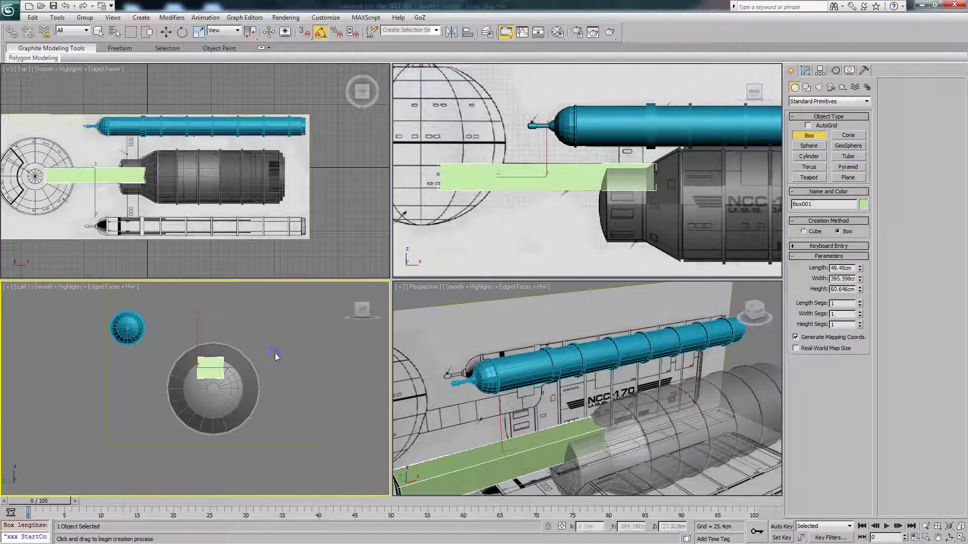
{"action": "key", "text": "w"}
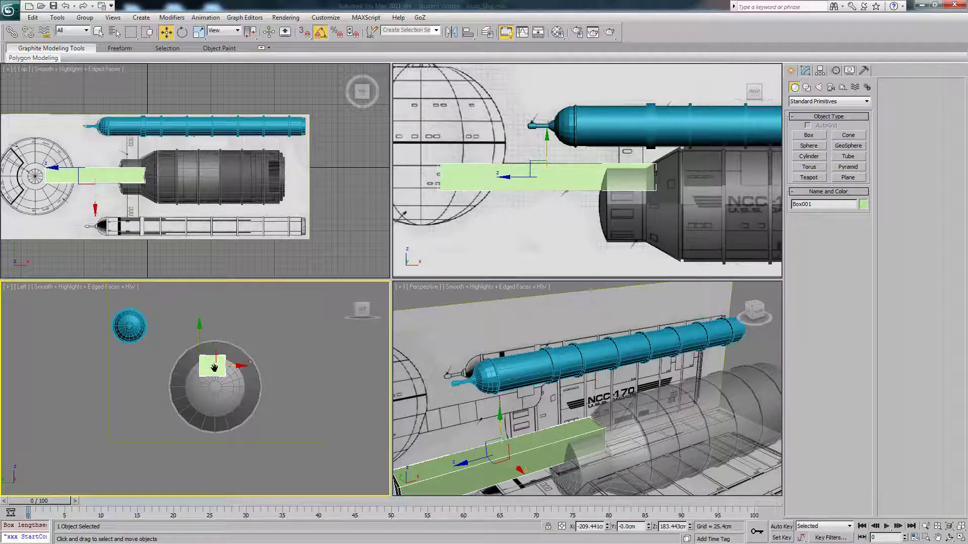
{"action": "middle_click_drag", "start_coordinate": [287, 358], "coordinate": [290, 356]}
{"action": "scroll", "coordinate": [271, 348], "scroll_direction": "up", "scroll_amount": 3}
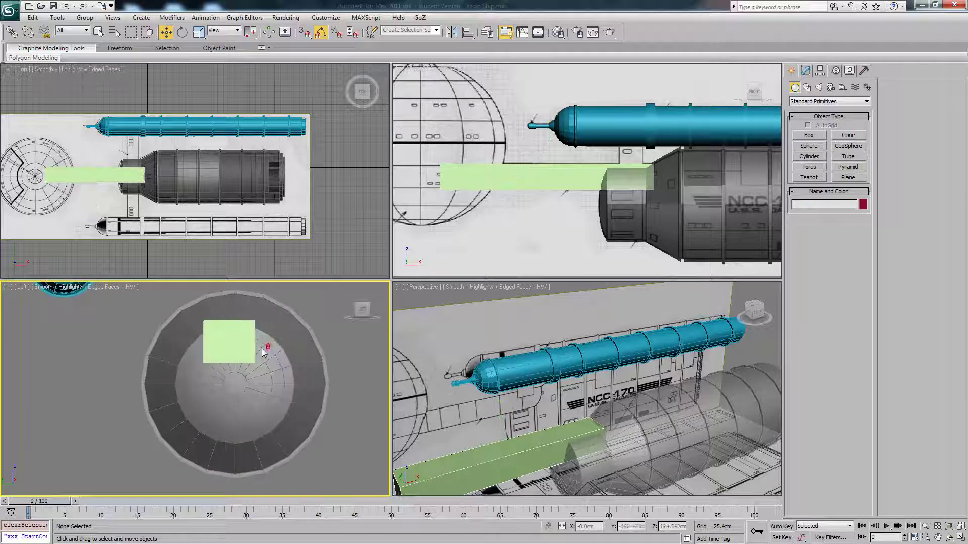
{"action": "left_click", "coordinate": [247, 337]}
{"action": "scroll", "coordinate": [247, 337], "scroll_direction": "up", "scroll_amount": 2}
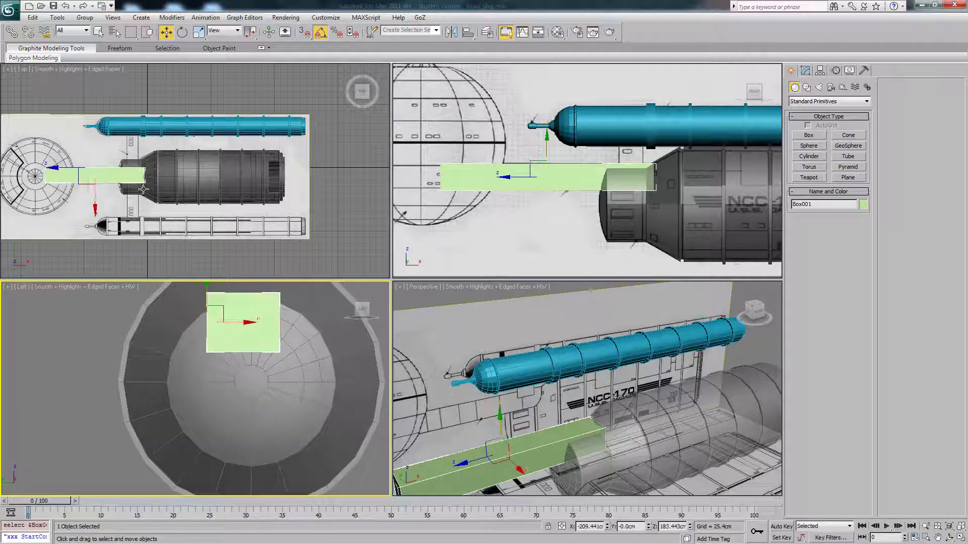
{"action": "scroll", "coordinate": [237, 202], "scroll_direction": "up", "scroll_amount": 4}
{"action": "middle_click_drag", "start_coordinate": [237, 209], "coordinate": [234, 195]}
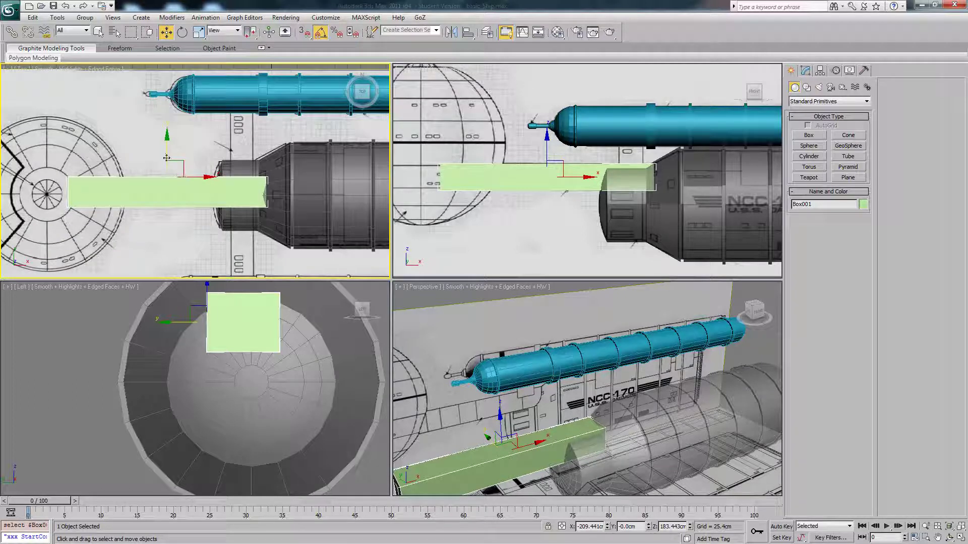
{"action": "key", "text": "alt+x"}
{"action": "left_click_drag", "start_coordinate": [165, 151], "coordinate": [170, 152]}
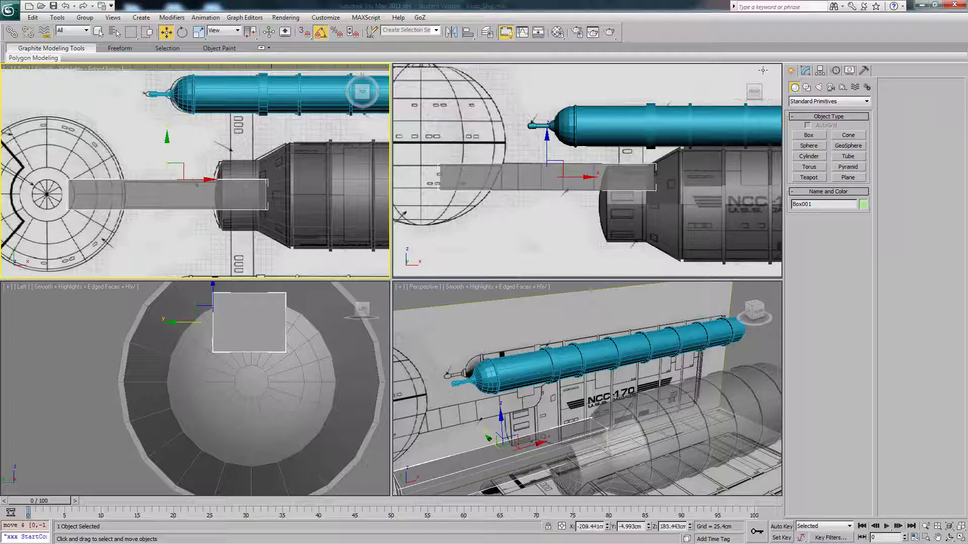
Scale the box narrower across the ship so its sides match the neck outline in the top blueprint
{"action": "left_click", "coordinate": [805, 71]}
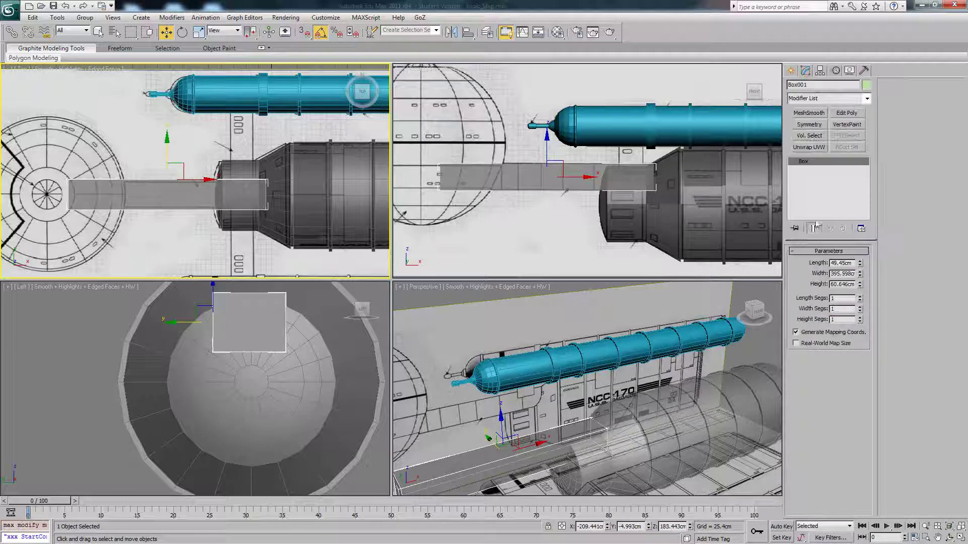
{"action": "left_click", "coordinate": [199, 32]}
{"action": "left_click_drag", "start_coordinate": [167, 138], "coordinate": [171, 150]}
{"action": "key", "text": "w"}
{"action": "key", "text": "alt+x"}
{"action": "middle_click_drag", "start_coordinate": [598, 377], "coordinate": [632, 405], "text": "alt"}
{"action": "key", "text": "alt+x"}
Clone the engine as one instance and place it over the second engine outline in the top blueprint
{"action": "left_click", "coordinate": [567, 372]}
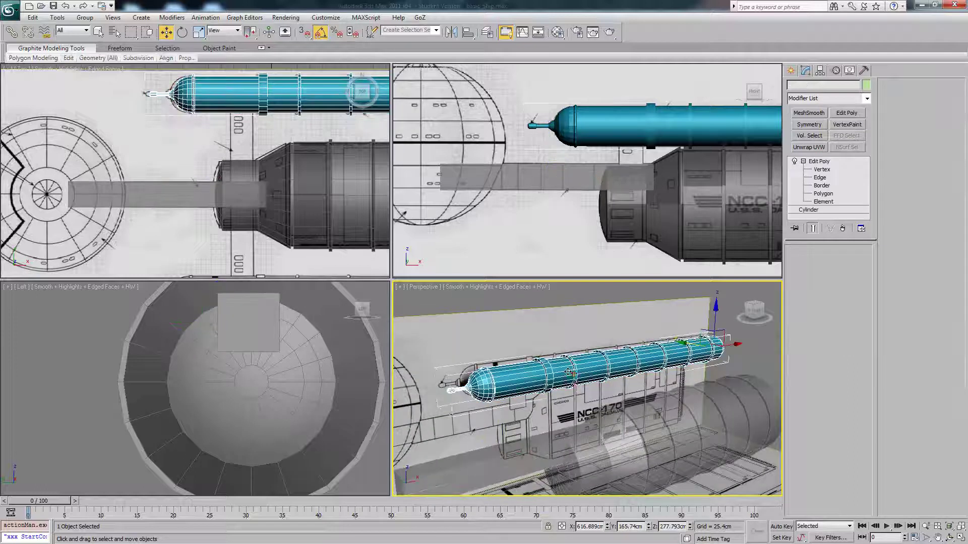
{"action": "scroll", "coordinate": [570, 372], "scroll_direction": "up", "scroll_amount": 3}
{"action": "middle_click_drag", "start_coordinate": [574, 376], "coordinate": [734, 284]}
{"action": "scroll", "coordinate": [734, 284], "scroll_direction": "down", "scroll_amount": 3}
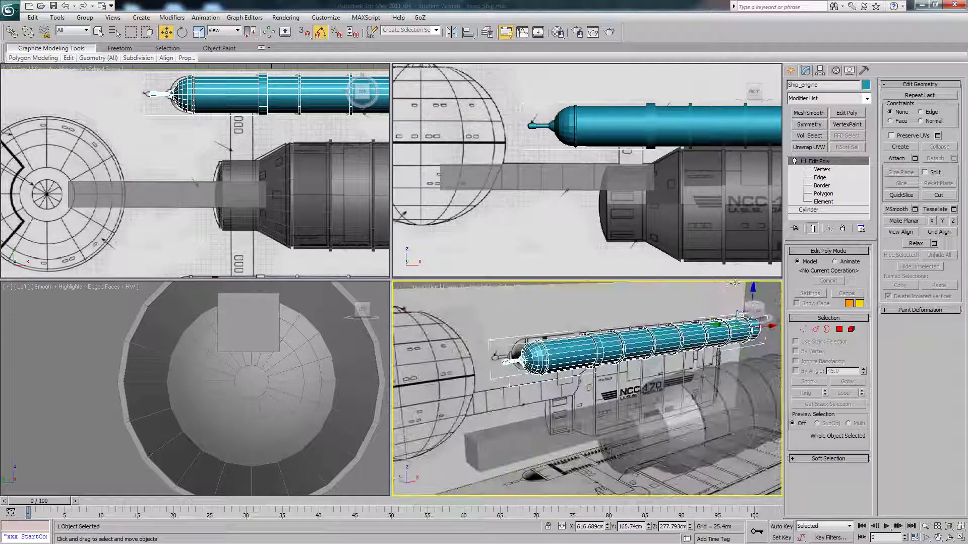
{"action": "scroll", "coordinate": [242, 156], "scroll_direction": "down", "scroll_amount": 3}
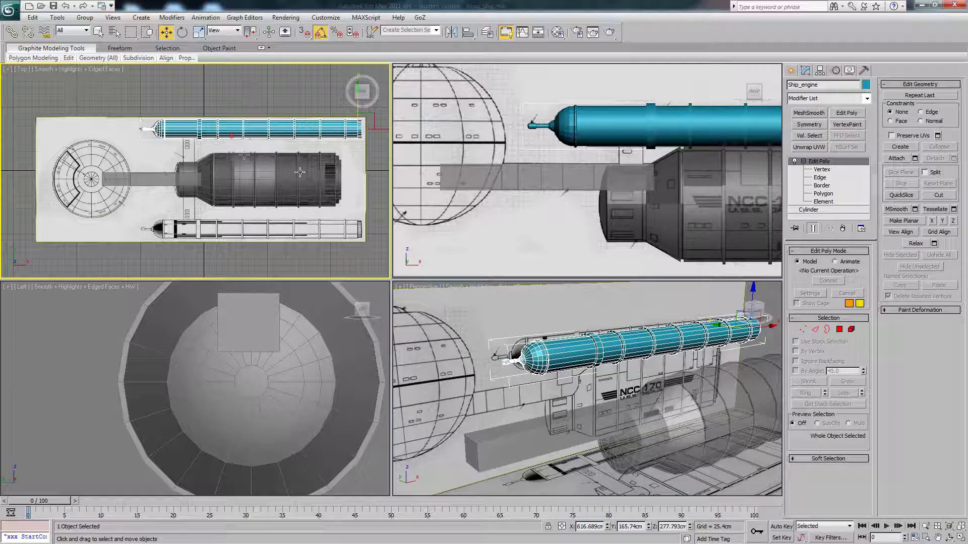
{"action": "middle_click_drag", "start_coordinate": [296, 162], "coordinate": [270, 165]}
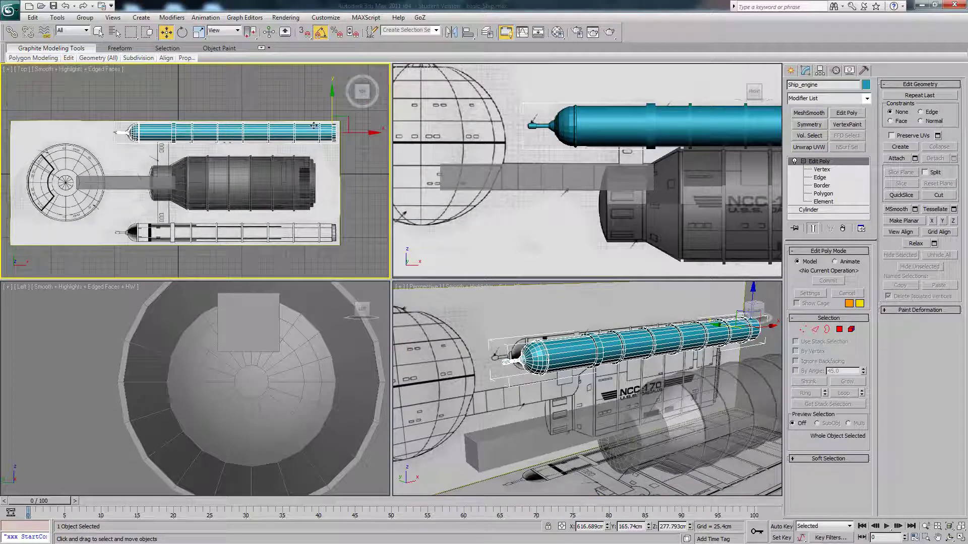
{"action": "middle_click_drag", "start_coordinate": [319, 129], "coordinate": [319, 127]}
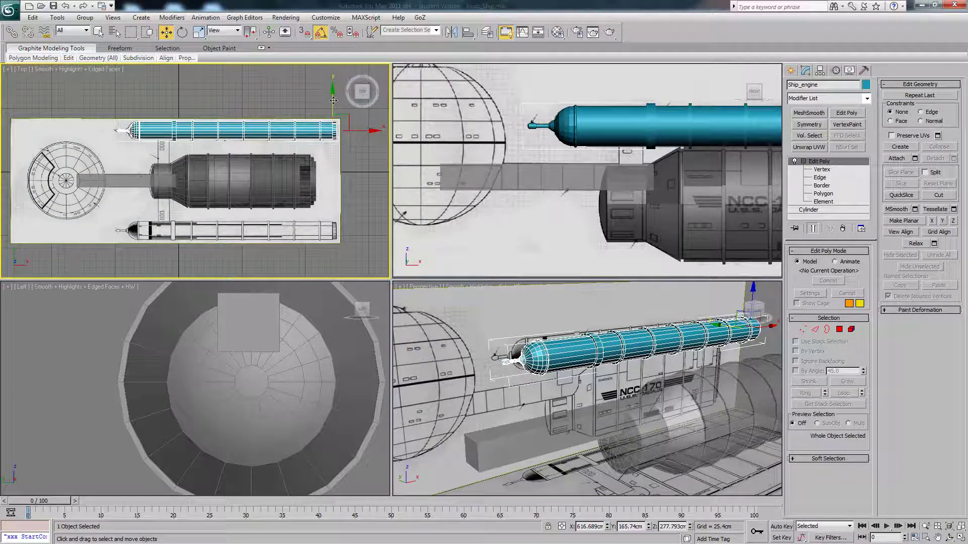
{"action": "left_click_drag", "start_coordinate": [333, 101], "coordinate": [353, 200], "text": "shift"}
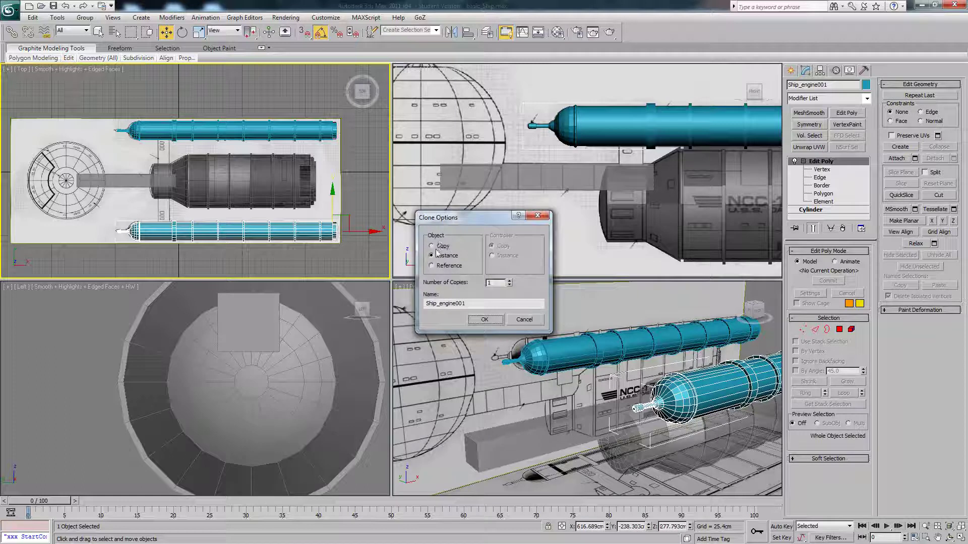
{"action": "left_click", "coordinate": [439, 256]}
{"action": "left_click", "coordinate": [487, 320]}
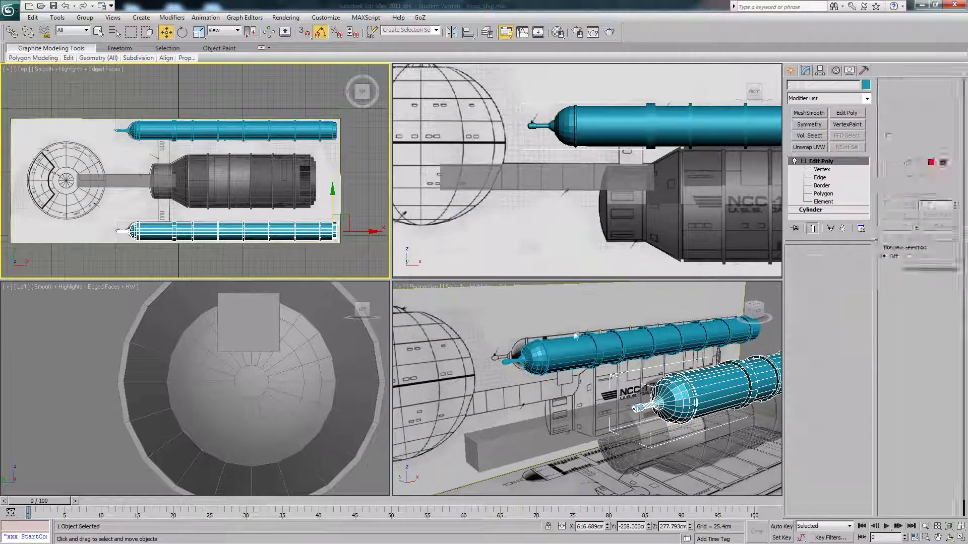
Try to extrude two inward side polygons on the cloned engine's front section
{"action": "middle_click_drag", "start_coordinate": [654, 353], "coordinate": [675, 359], "text": "alt"}
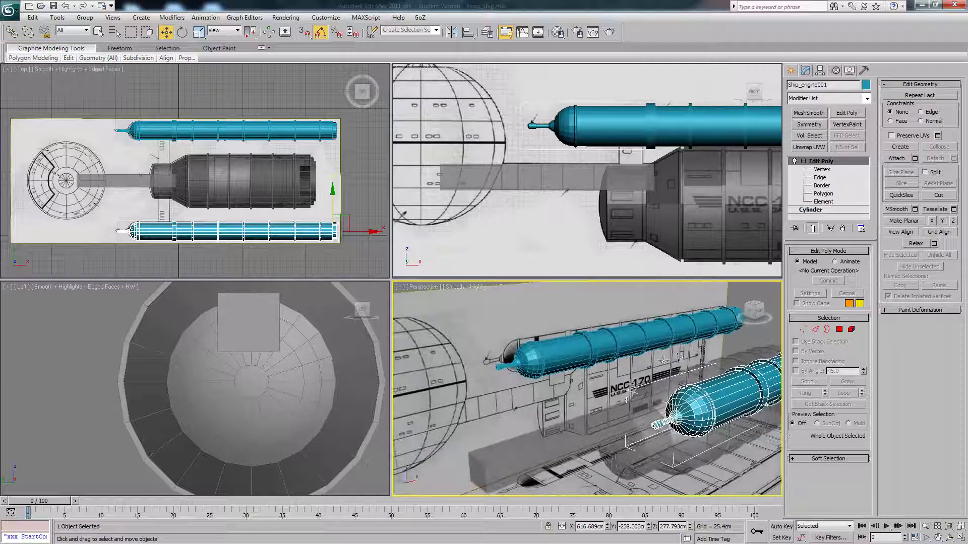
{"action": "middle_click_drag", "start_coordinate": [760, 326], "coordinate": [672, 334]}
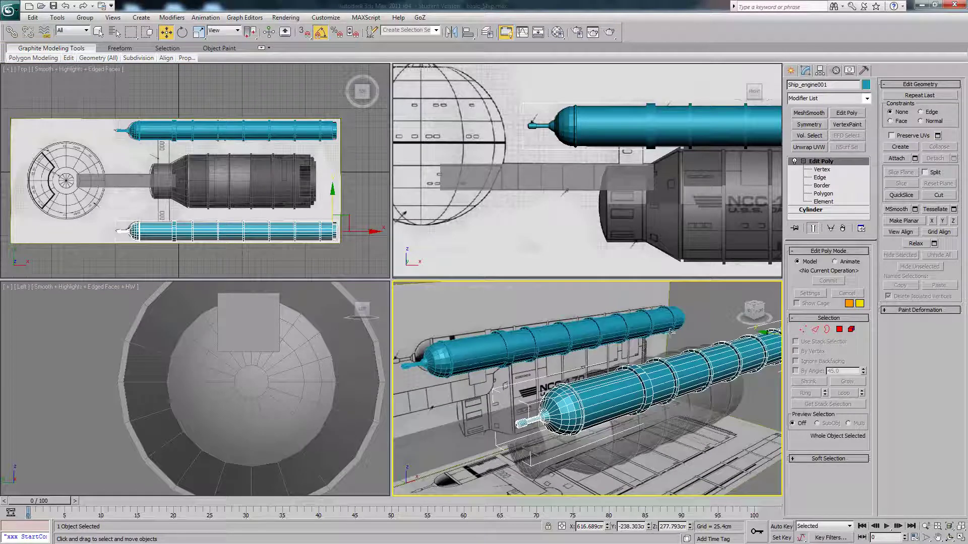
{"action": "left_click", "coordinate": [840, 329]}
{"action": "left_click", "coordinate": [698, 375]}
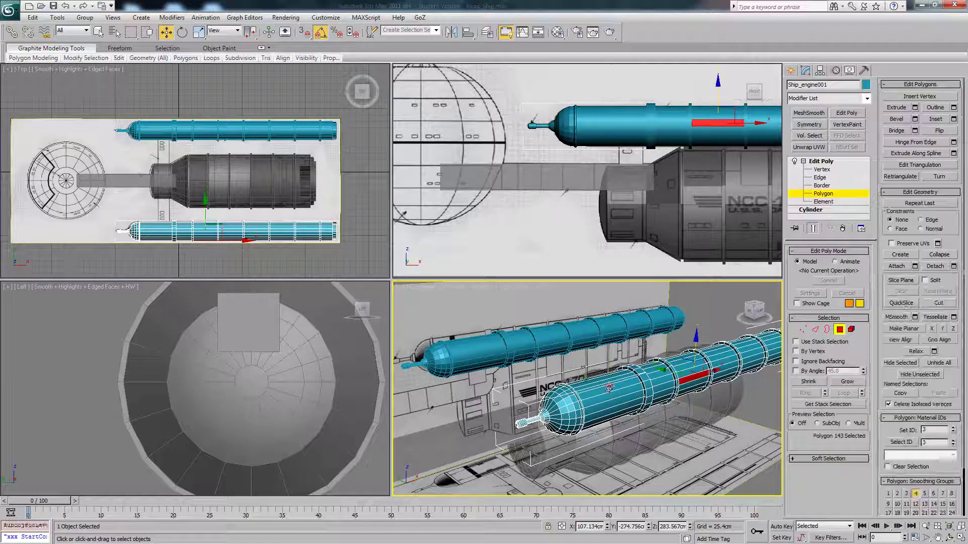
{"action": "left_click", "coordinate": [605, 385]}
{"action": "left_click", "coordinate": [611, 396], "text": "ctrl"}
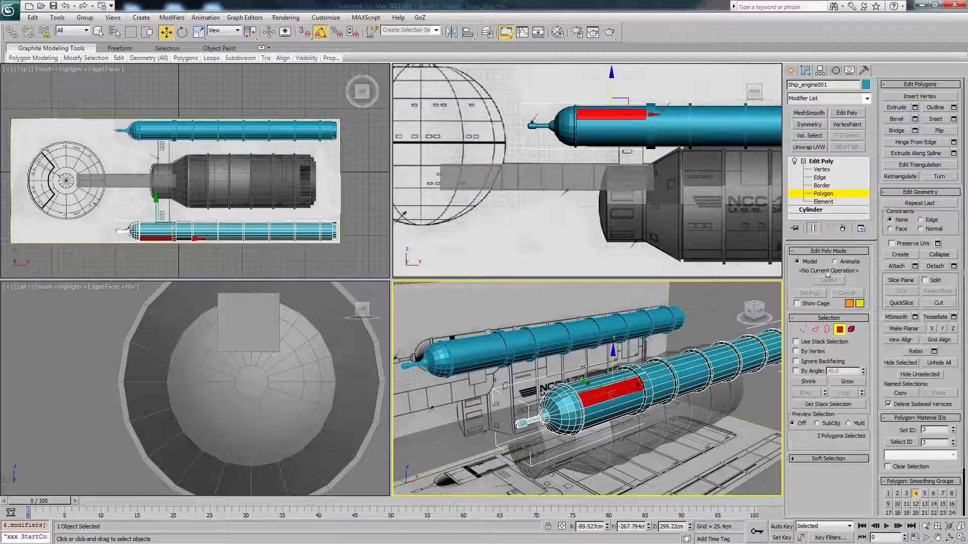
{"action": "left_click", "coordinate": [897, 107]}
{"action": "left_click_drag", "start_coordinate": [614, 383], "coordinate": [612, 361]}
{"action": "middle_click_drag", "start_coordinate": [605, 370], "coordinate": [636, 399], "text": "alt"}
{"action": "key", "text": "ctrl+z"}
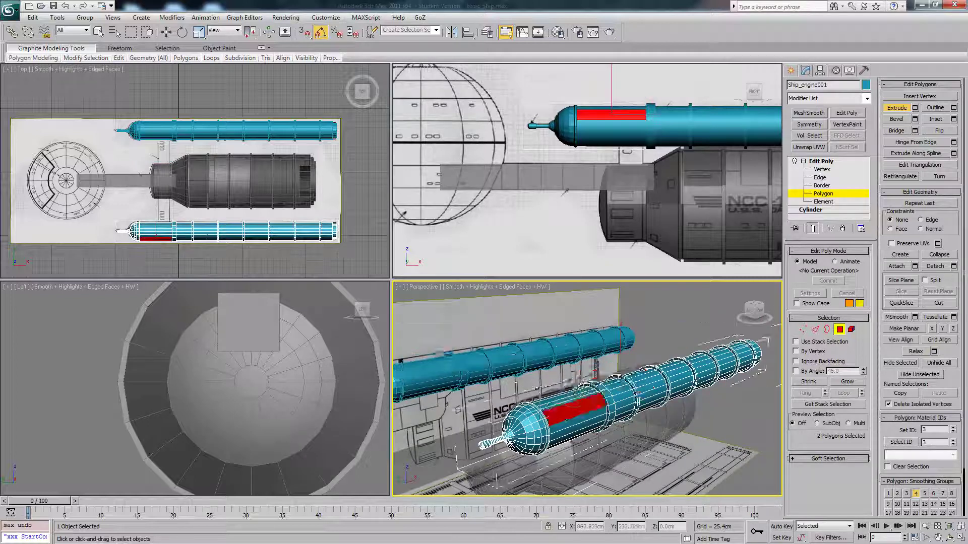
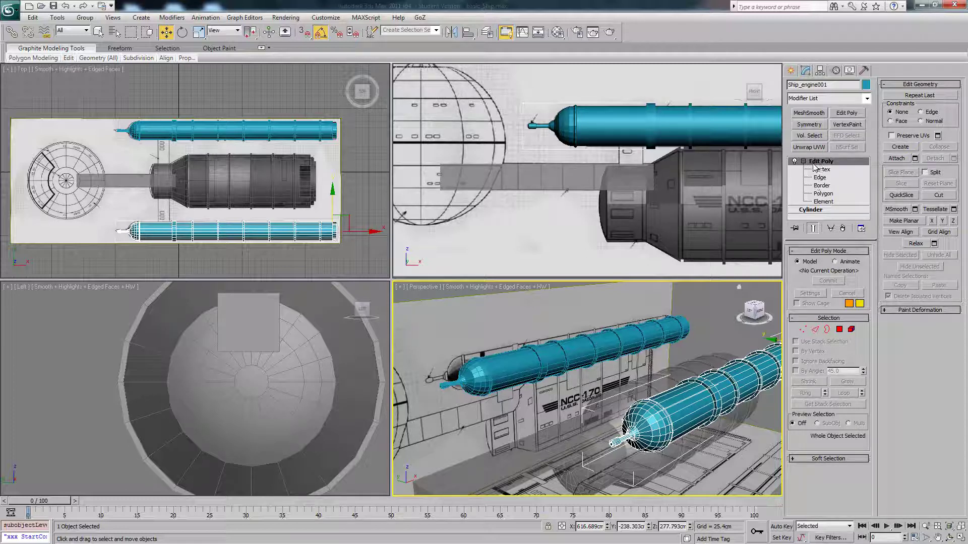
Turn off the main hull's see-through display to inspect it against the engines, and turn it back on
{"action": "left_click", "coordinate": [608, 339]}
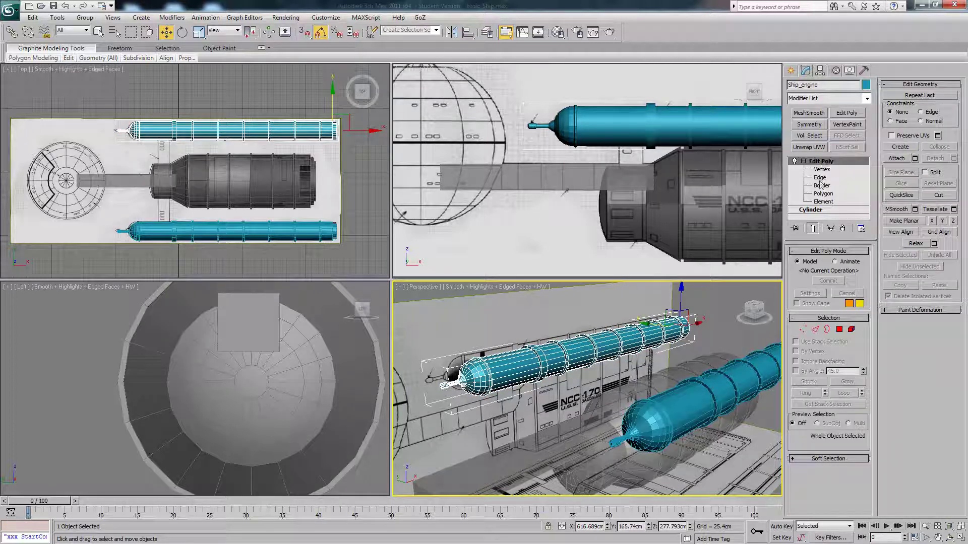
{"action": "left_click", "coordinate": [595, 426]}
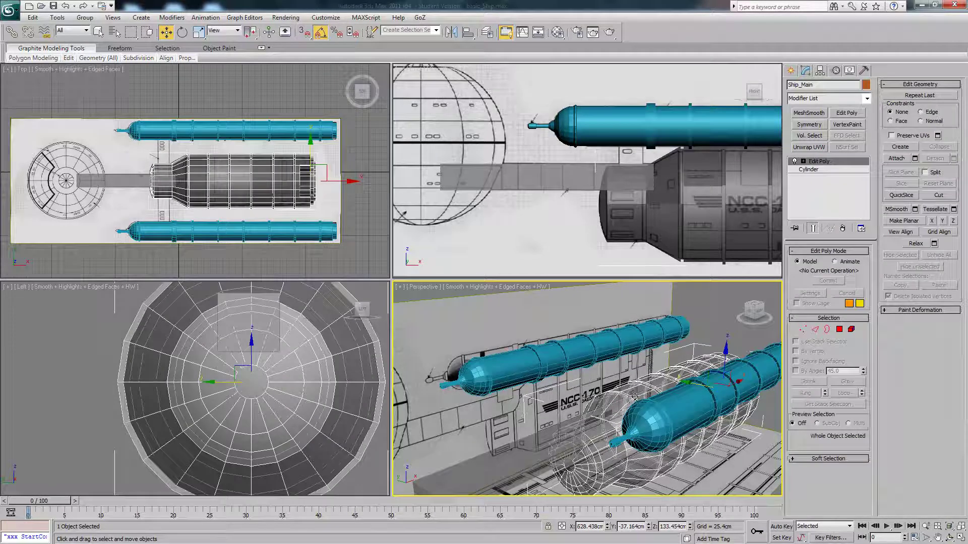
{"action": "key", "text": "alt+x"}
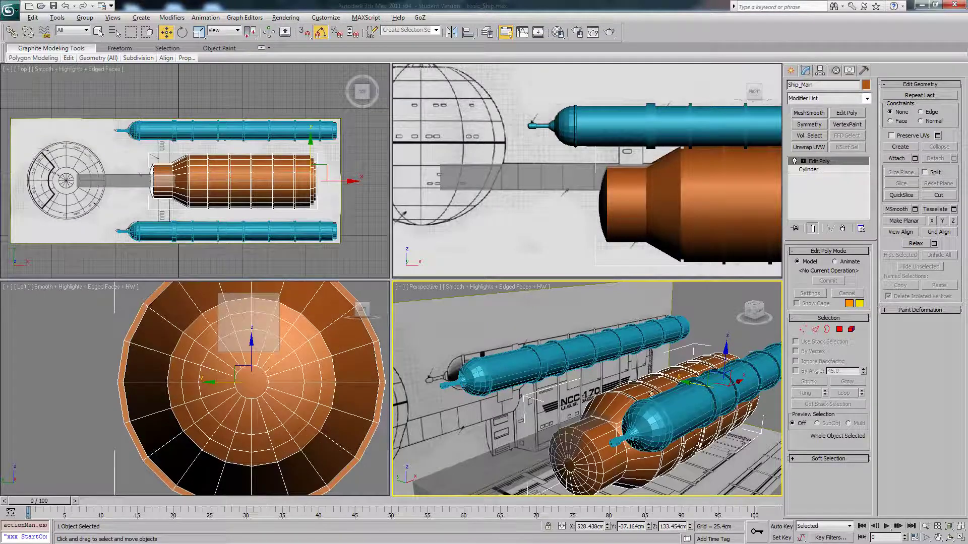
{"action": "mouse_move", "coordinate": [652, 395]}
{"action": "middle_mouse_down", "text": "alt"}
{"action": "mouse_move", "coordinate": [655, 405]}
{"action": "mouse_move", "coordinate": [621, 381]}
{"action": "mouse_move", "coordinate": [645, 396]}
{"action": "mouse_move", "coordinate": [655, 388]}
{"action": "middle_mouse_up", "text": "alt"}
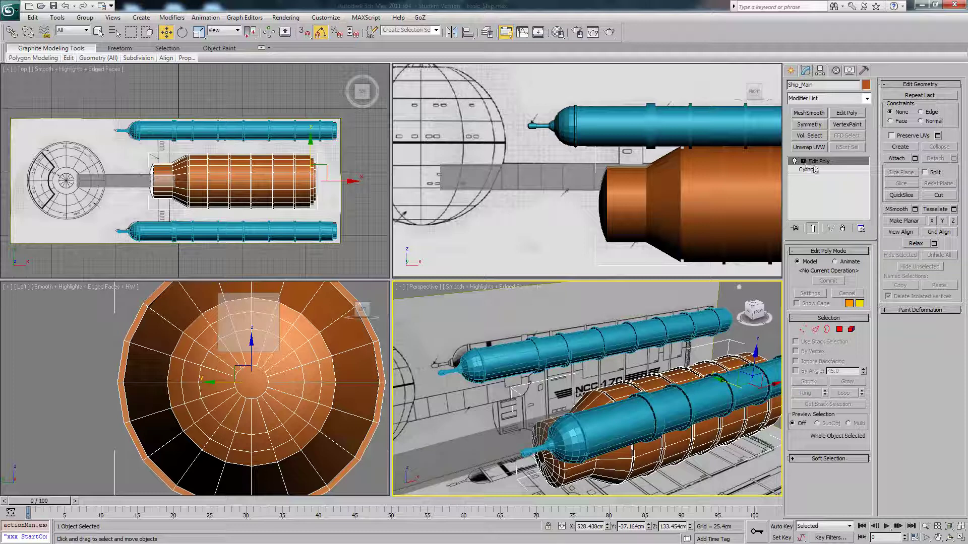
{"action": "middle_click_drag", "start_coordinate": [654, 378], "coordinate": [683, 357], "text": "alt"}
{"action": "key", "text": "alt+x"}
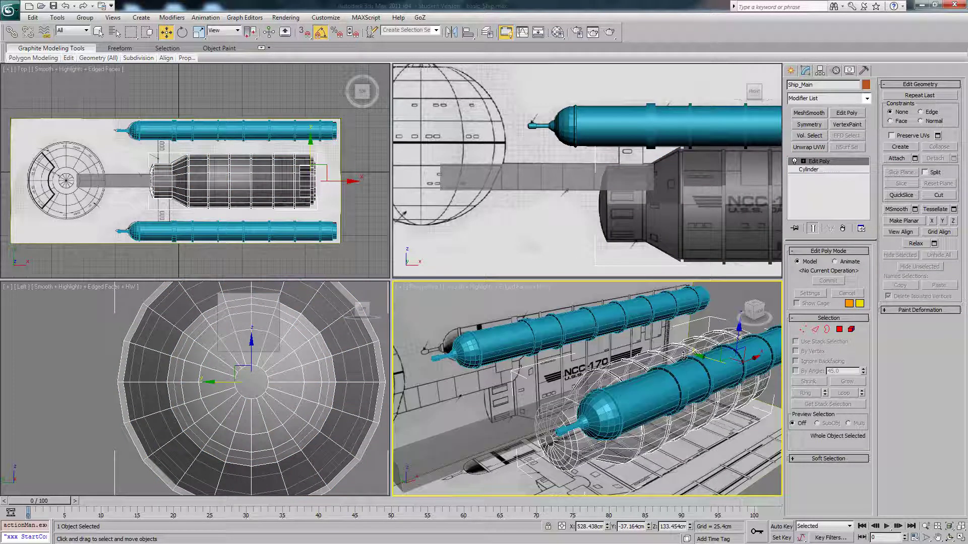
Hide the cloned engine so only the original engine stays in the scene
{"action": "left_click", "coordinate": [591, 327]}
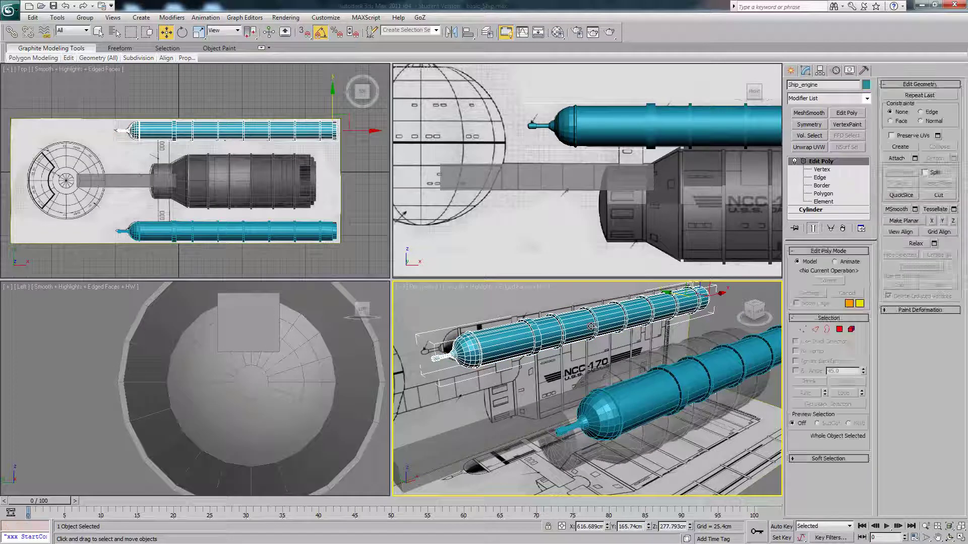
{"action": "middle_click_drag", "start_coordinate": [609, 326], "coordinate": [616, 194], "text": "alt"}
{"action": "left_click", "coordinate": [624, 344]}
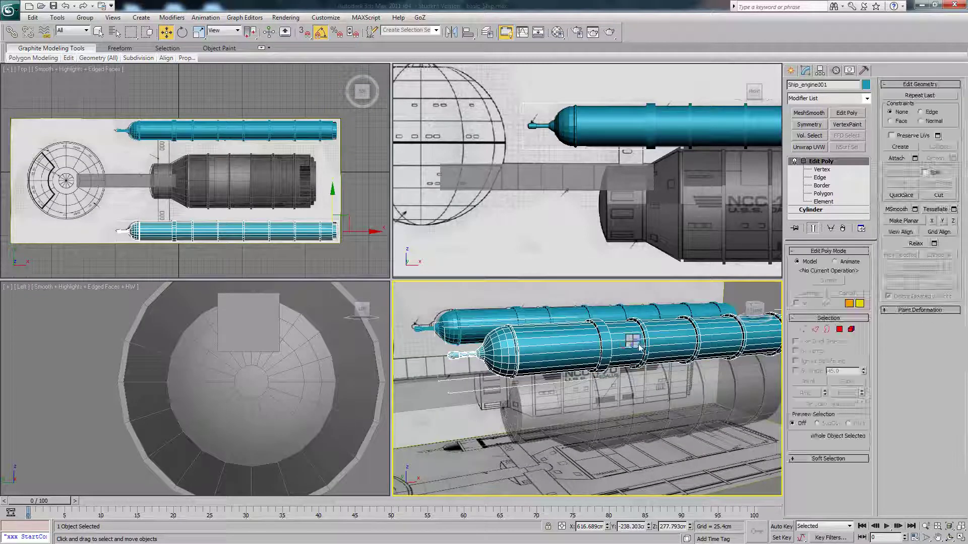
{"action": "right_click", "coordinate": [634, 344]}
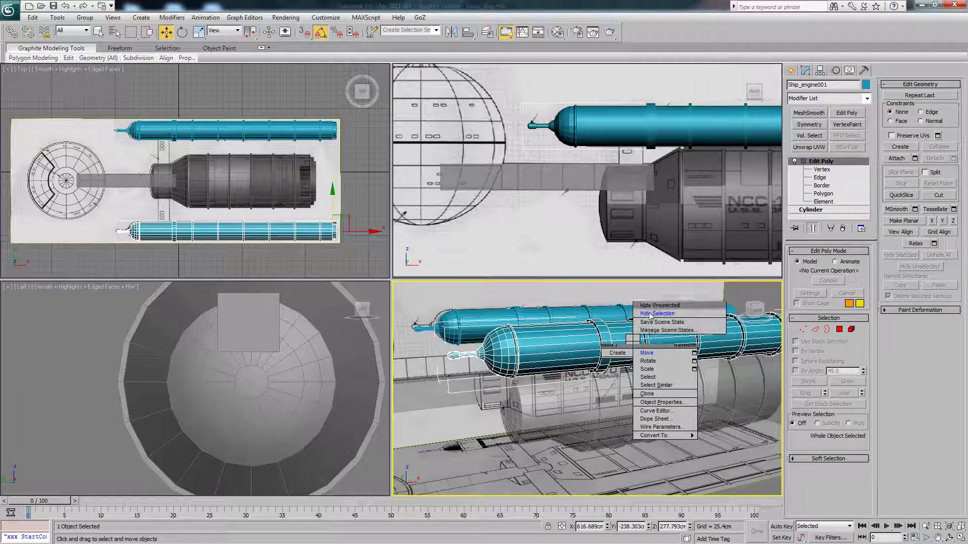
{"action": "left_click", "coordinate": [649, 313]}
{"action": "left_click", "coordinate": [649, 313]}
Show edged faces in the front view and add two Swift Loop edge loops on the engine's front section, matching the blueprint's pylon edges
{"action": "middle_click_drag", "start_coordinate": [649, 313], "coordinate": [590, 352], "text": "alt"}
{"action": "mouse_move", "coordinate": [625, 138]}
{"action": "middle_mouse_down"}
{"action": "mouse_move", "coordinate": [610, 204]}
{"action": "mouse_move", "coordinate": [610, 192]}
{"action": "middle_mouse_up"}
{"action": "scroll", "coordinate": [610, 204], "scroll_direction": "up", "scroll_amount": 2}
{"action": "key", "text": "F4"}
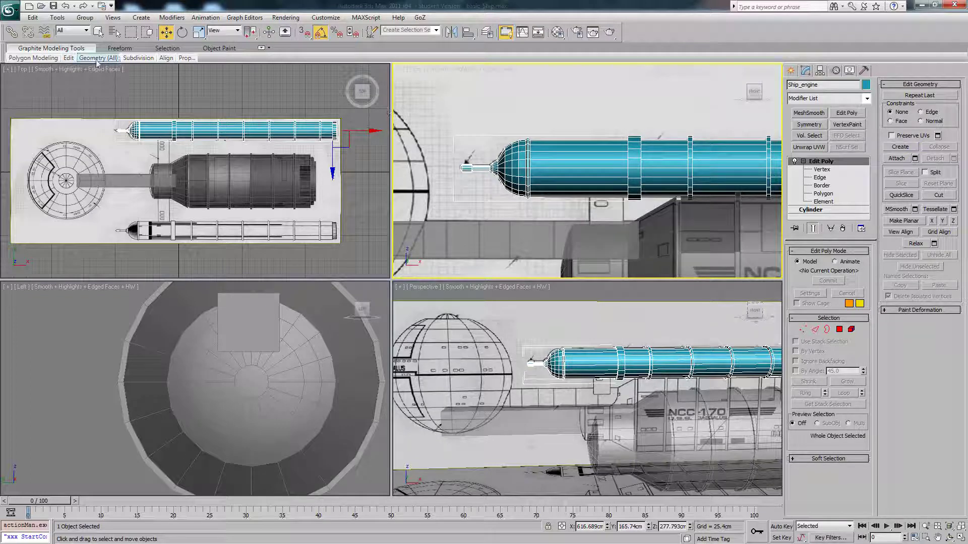
{"action": "mouse_move", "coordinate": [68, 58]}
{"action": "left_click", "coordinate": [145, 83]}
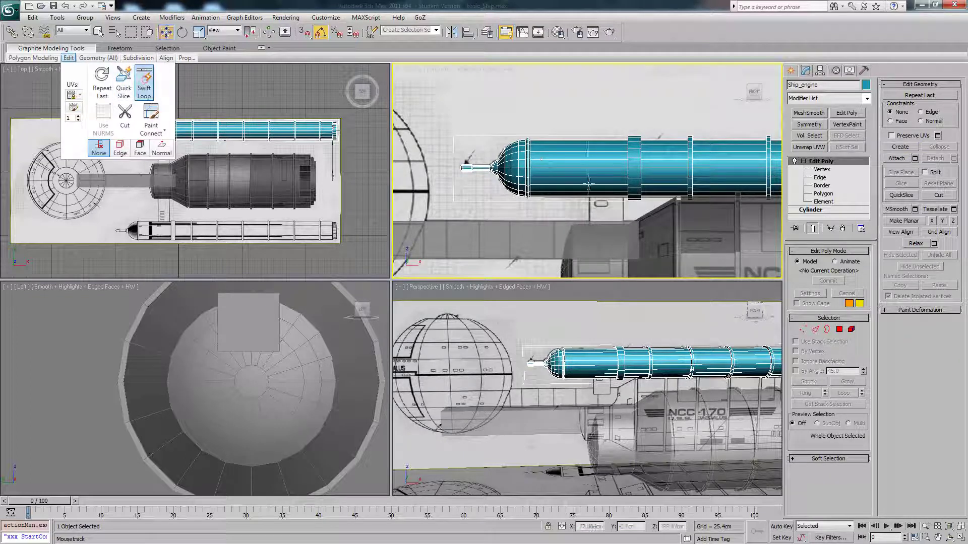
{"action": "left_click", "coordinate": [624, 179]}
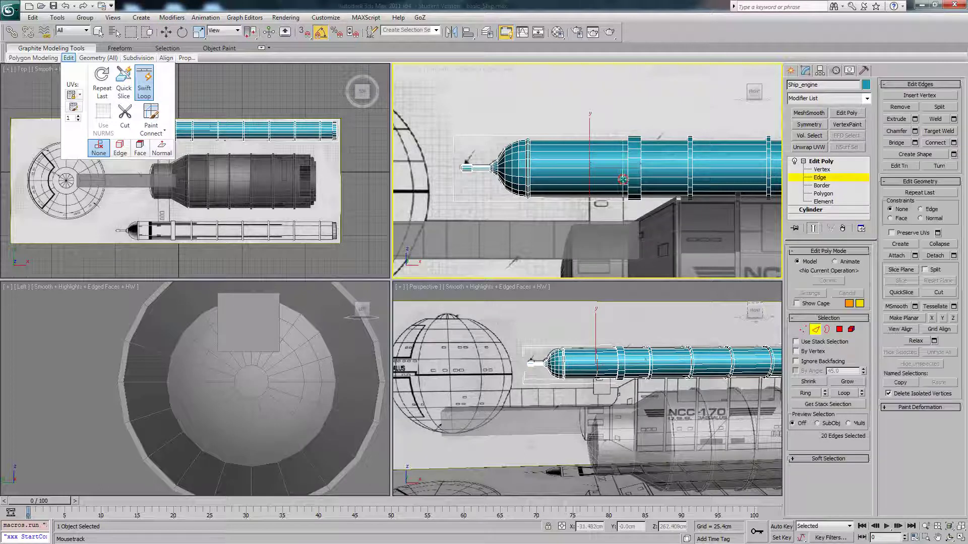
{"action": "right_click", "coordinate": [645, 228]}
{"action": "key", "text": "w"}
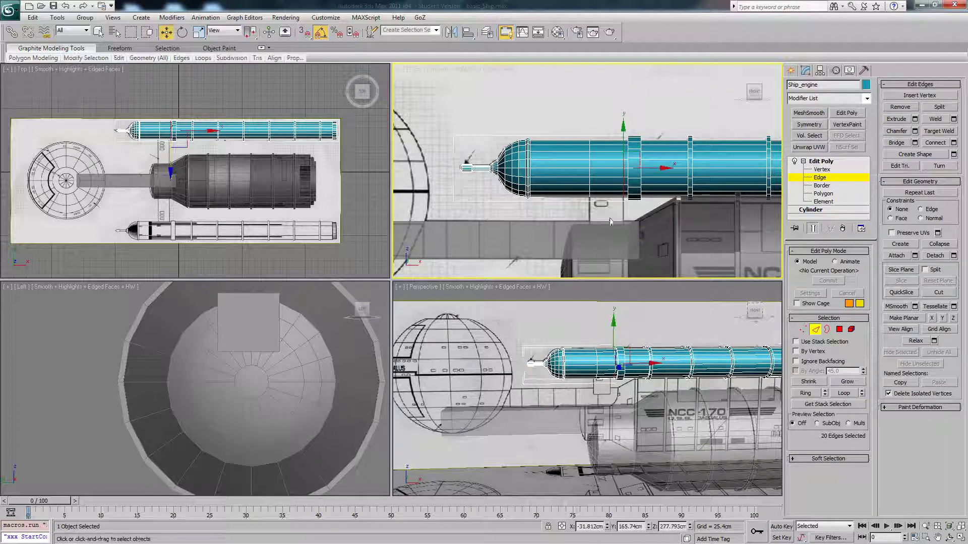
Extrude the two inward polygons between the new loops by 141.009 cm as one straight arm with parallel sides
{"action": "left_click", "coordinate": [839, 331]}
{"action": "mouse_move", "coordinate": [621, 365]}
{"action": "middle_mouse_down", "text": "alt"}
{"action": "mouse_move", "coordinate": [670, 387]}
{"action": "mouse_move", "coordinate": [666, 363]}
{"action": "mouse_move", "coordinate": [608, 363]}
{"action": "mouse_move", "coordinate": [635, 362]}
{"action": "middle_mouse_up", "text": "alt"}
{"action": "left_click", "coordinate": [607, 367]}
{"action": "left_click", "coordinate": [608, 371], "text": "ctrl"}
{"action": "left_click", "coordinate": [915, 108]}
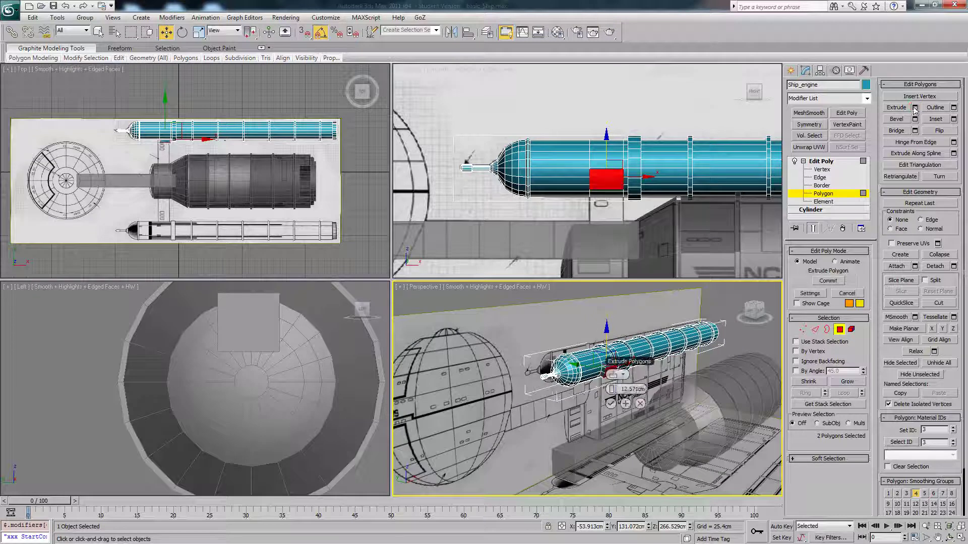
{"action": "left_click_drag", "start_coordinate": [613, 389], "coordinate": [733, 376]}
{"action": "middle_click_drag", "start_coordinate": [698, 360], "coordinate": [659, 362], "text": "alt"}
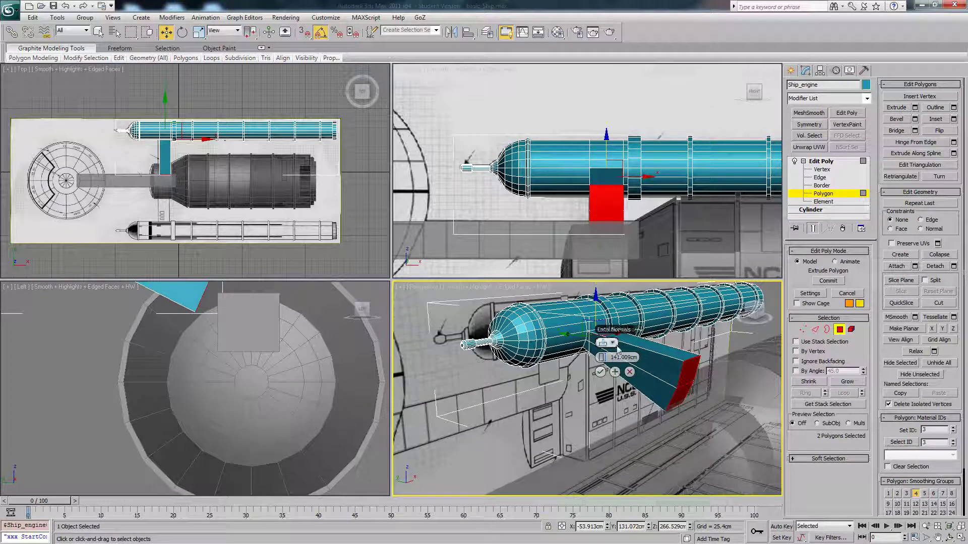
{"action": "left_click", "coordinate": [640, 347]}
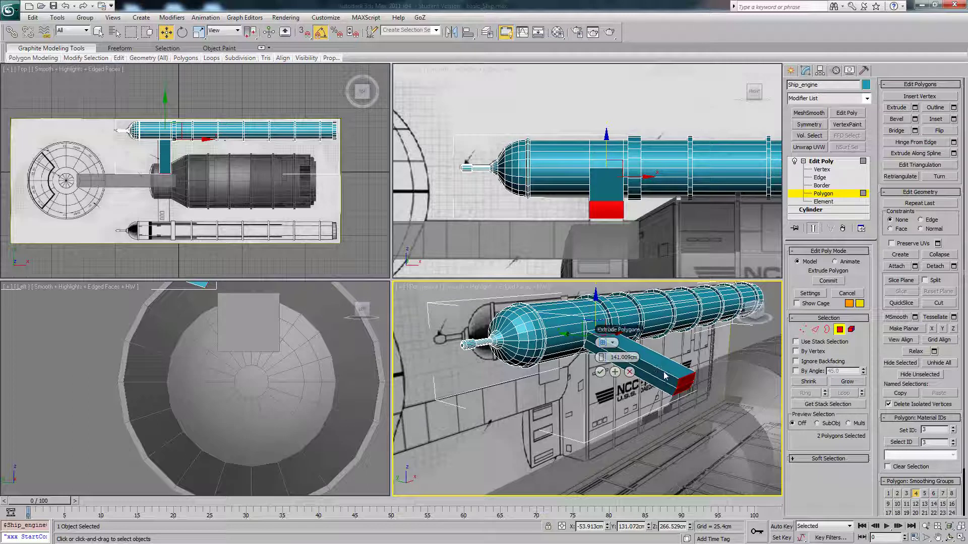
{"action": "left_click", "coordinate": [600, 372]}
Move the arm's end polygons further inward and down until the arm meets the neck box
{"action": "middle_click_drag", "start_coordinate": [603, 373], "coordinate": [649, 386], "text": "alt"}
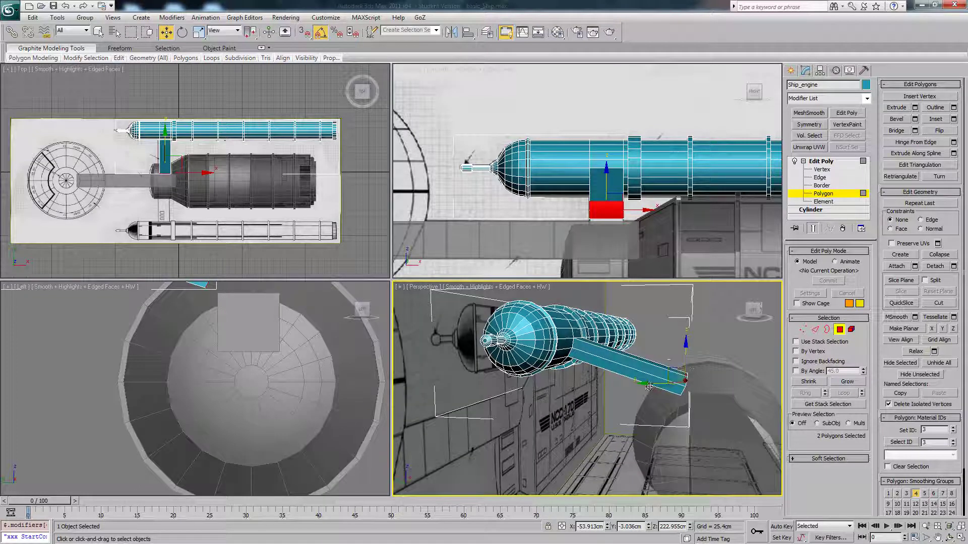
{"action": "left_click_drag", "start_coordinate": [653, 385], "coordinate": [666, 384]}
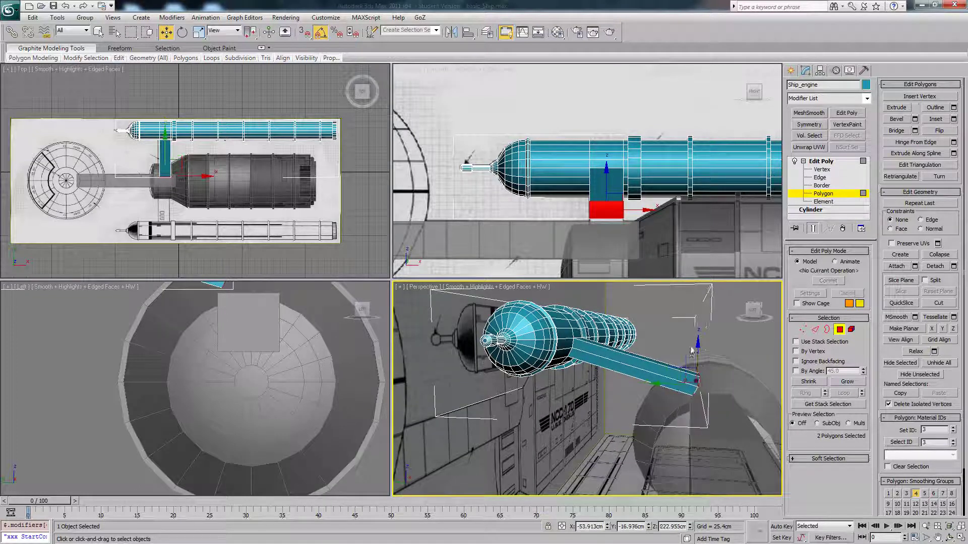
{"action": "left_click_drag", "start_coordinate": [697, 348], "coordinate": [696, 371]}
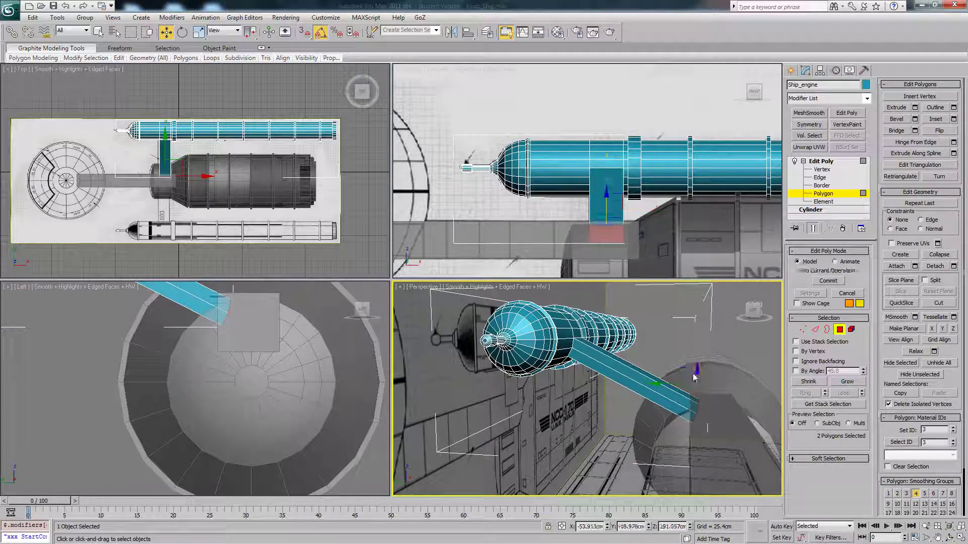
{"action": "middle_click_drag", "start_coordinate": [696, 371], "coordinate": [666, 358]}
{"action": "left_click", "coordinate": [664, 346]}
{"action": "scroll", "coordinate": [664, 347], "scroll_direction": "down", "scroll_amount": 3}
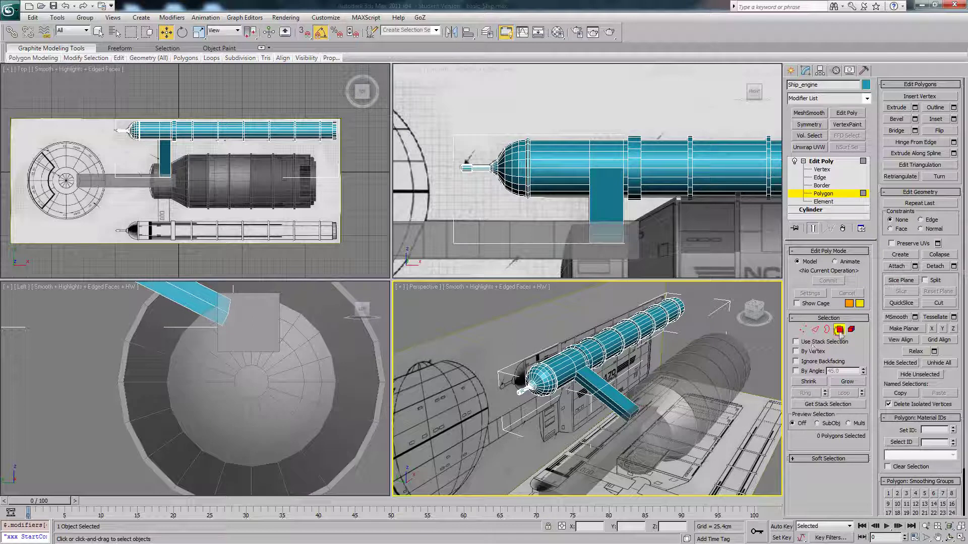
{"action": "left_click", "coordinate": [839, 330]}
Turn off the see-through display of the hull and neck box, and unhide the cloned engine
{"action": "left_click", "coordinate": [686, 399]}
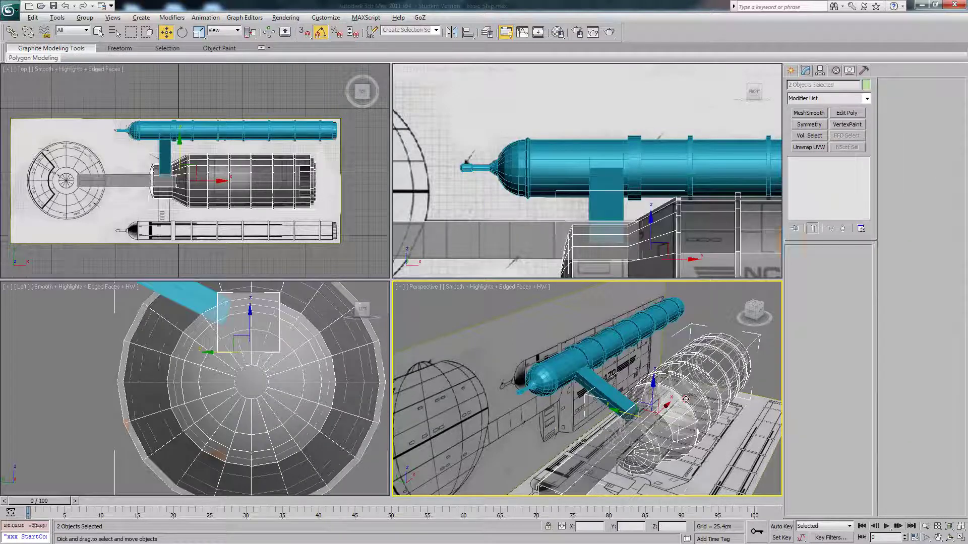
{"action": "key", "text": "alt+x"}
{"action": "left_click", "coordinate": [651, 356]}
{"action": "middle_click_drag", "start_coordinate": [702, 376], "coordinate": [688, 359], "text": "alt"}
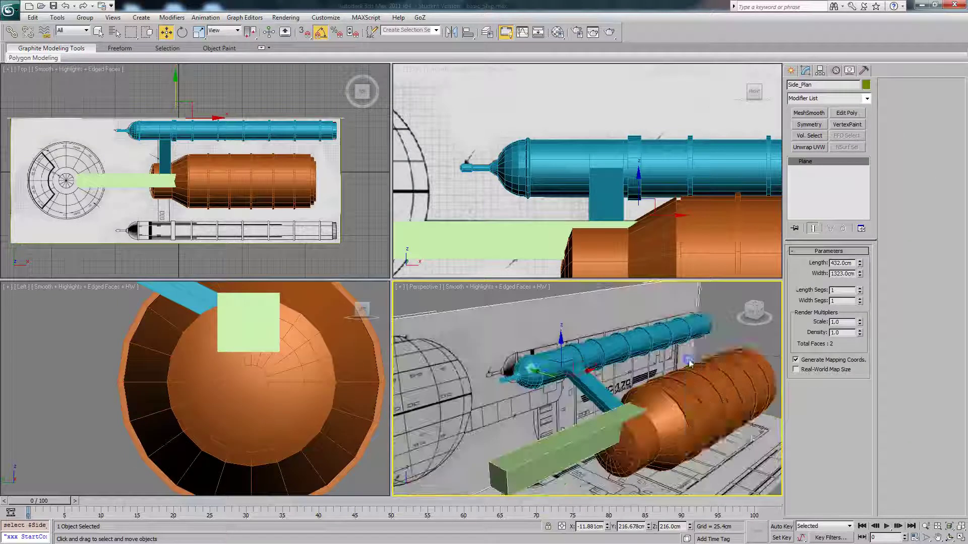
{"action": "right_click", "coordinate": [690, 363]}
{"action": "left_click", "coordinate": [658, 330]}
{"action": "middle_click_drag", "start_coordinate": [658, 330], "coordinate": [649, 362], "text": "alt"}
Mirror the cloned engine on the Y axis without cloning, so its arm points towards the neck box
{"action": "left_click", "coordinate": [648, 362]}
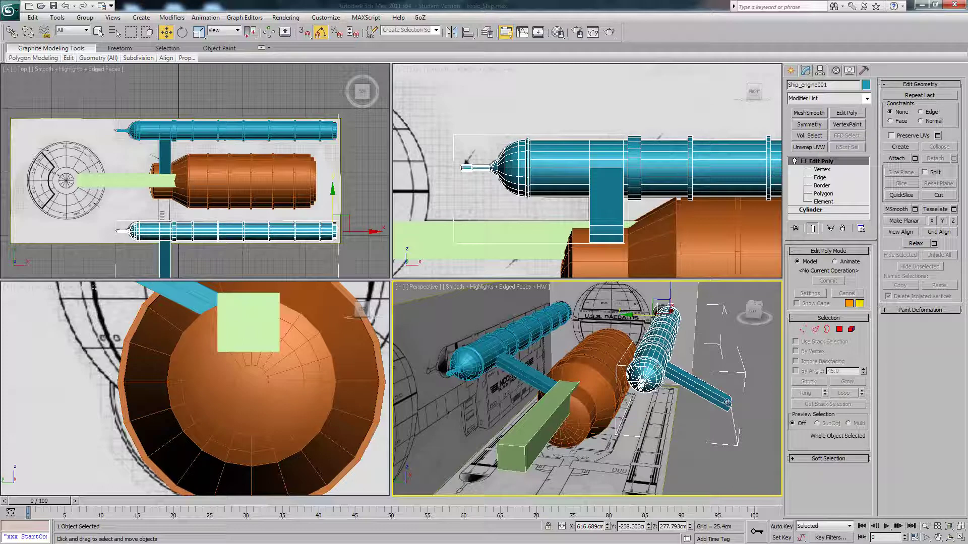
{"action": "left_click", "coordinate": [454, 37]}
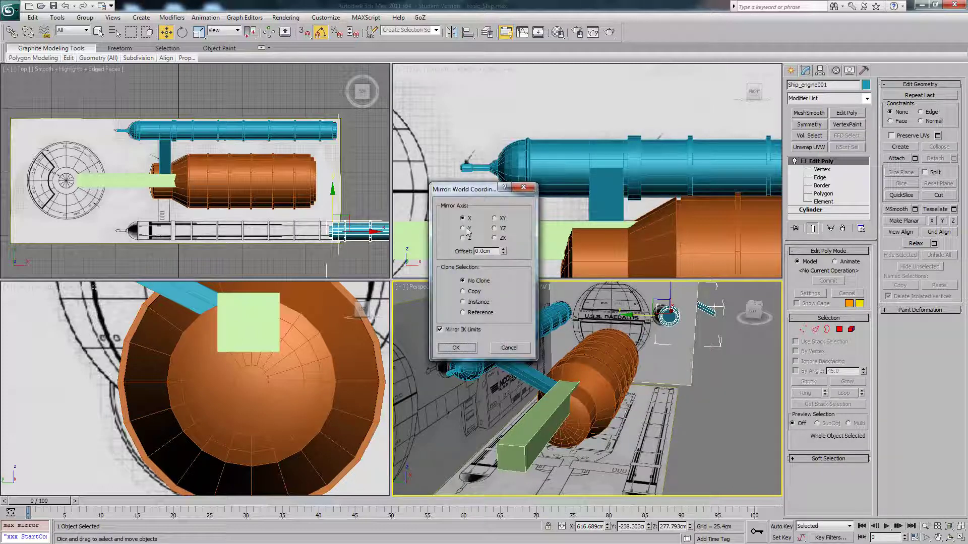
{"action": "left_click", "coordinate": [463, 229]}
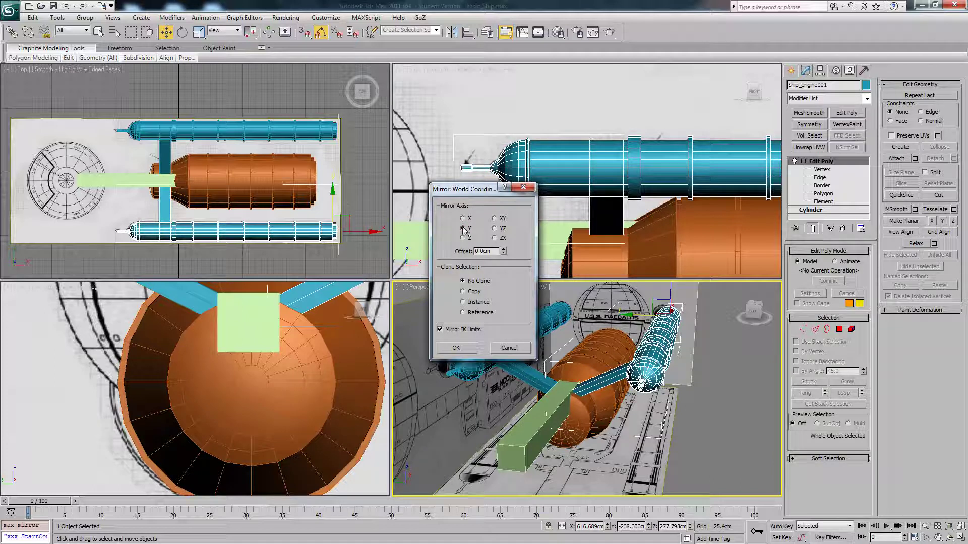
{"action": "left_click", "coordinate": [468, 348]}
{"action": "middle_click_drag", "start_coordinate": [529, 363], "coordinate": [607, 346], "text": "alt"}
Hide the edged faces in the perspective view and add a Smooth modifier with Auto Smooth to the original engine
{"action": "key", "text": "ctrl+d"}
{"action": "key", "text": "F4"}
{"action": "left_click", "coordinate": [483, 342]}
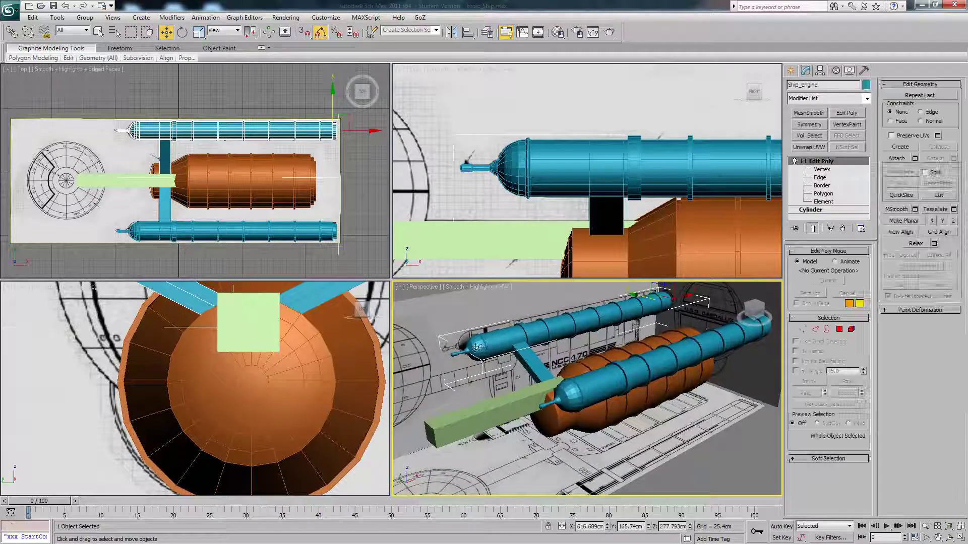
{"action": "left_click", "coordinate": [839, 99]}
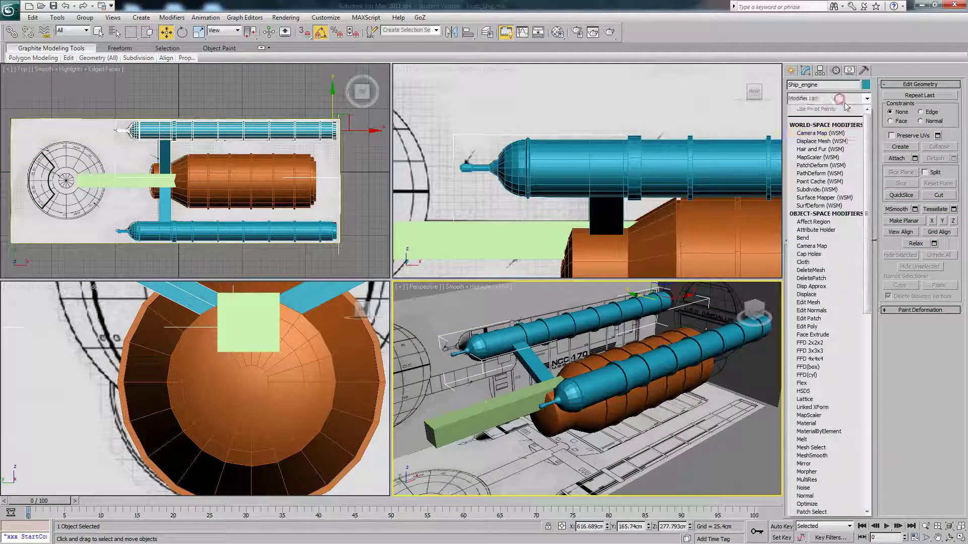
{"action": "scroll", "coordinate": [832, 202], "scroll_direction": "down", "scroll_amount": 15}
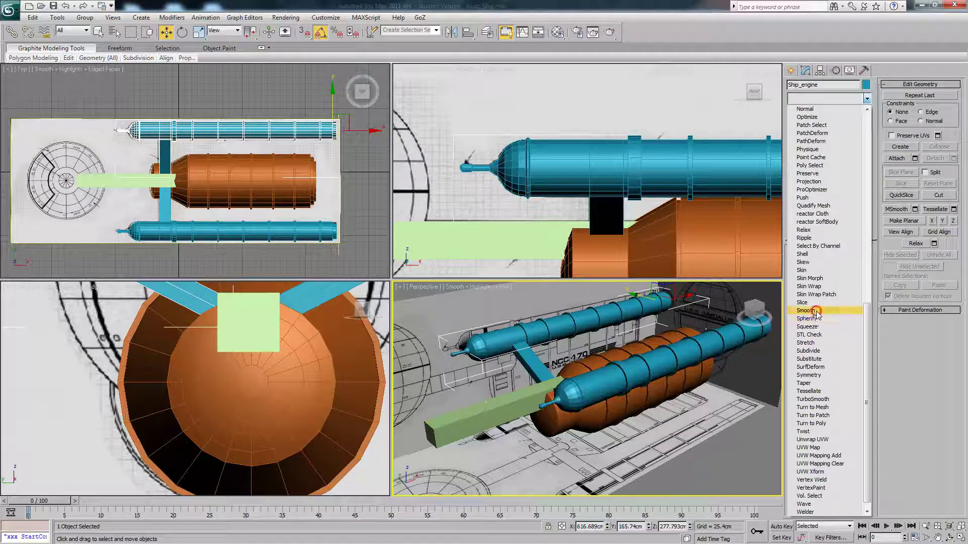
{"action": "left_click", "coordinate": [812, 310]}
{"action": "left_click", "coordinate": [796, 263]}
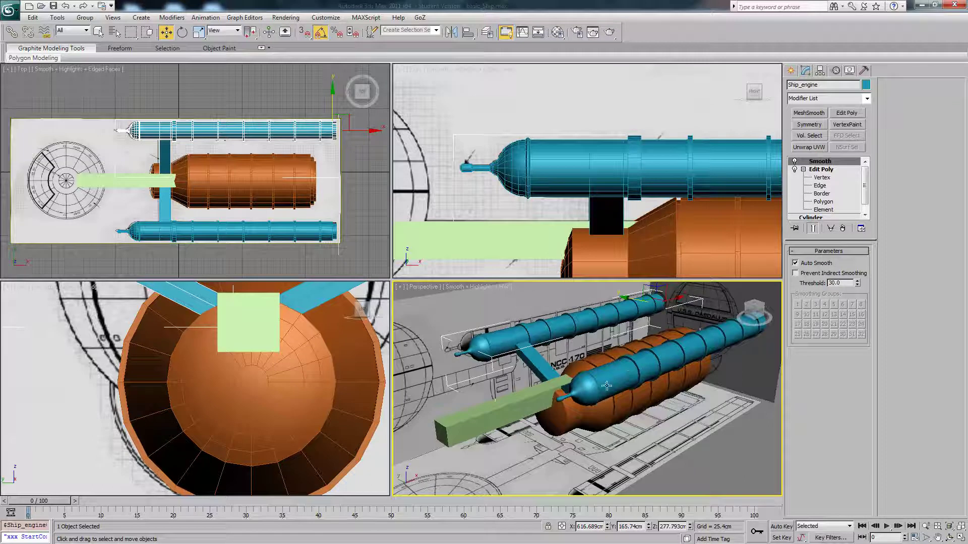
{"action": "middle_click_drag", "start_coordinate": [611, 380], "coordinate": [637, 362], "text": "alt"}
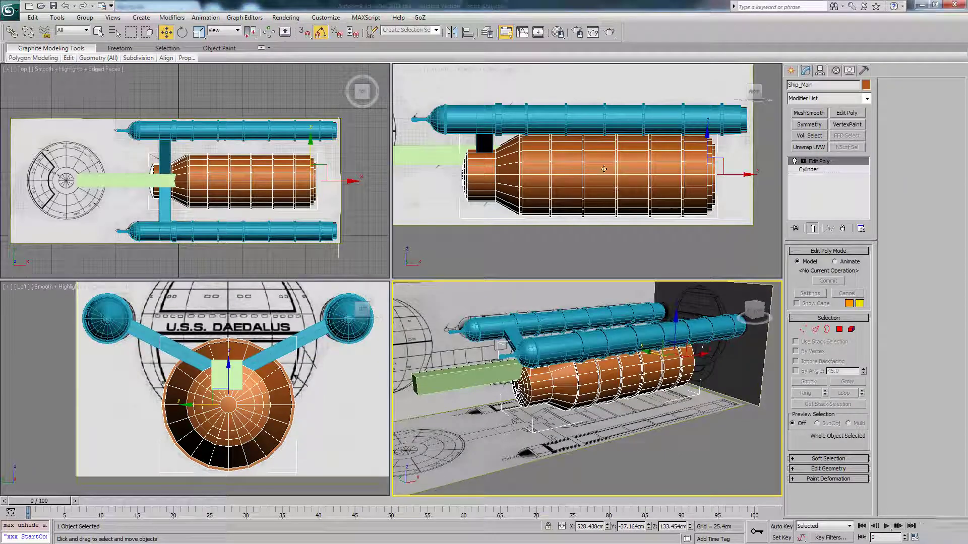
Turn on the see-through display of the main hull and the cloned engine
{"action": "scroll", "coordinate": [612, 185], "scroll_direction": "up", "scroll_amount": 5}
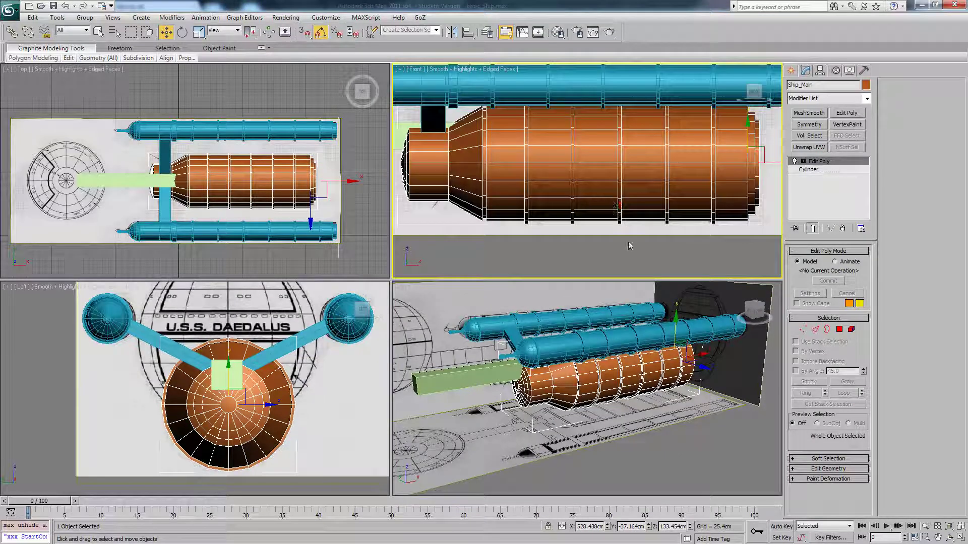
{"action": "left_click", "coordinate": [629, 246]}
{"action": "left_click", "coordinate": [573, 187]}
{"action": "left_click", "coordinate": [574, 187]}
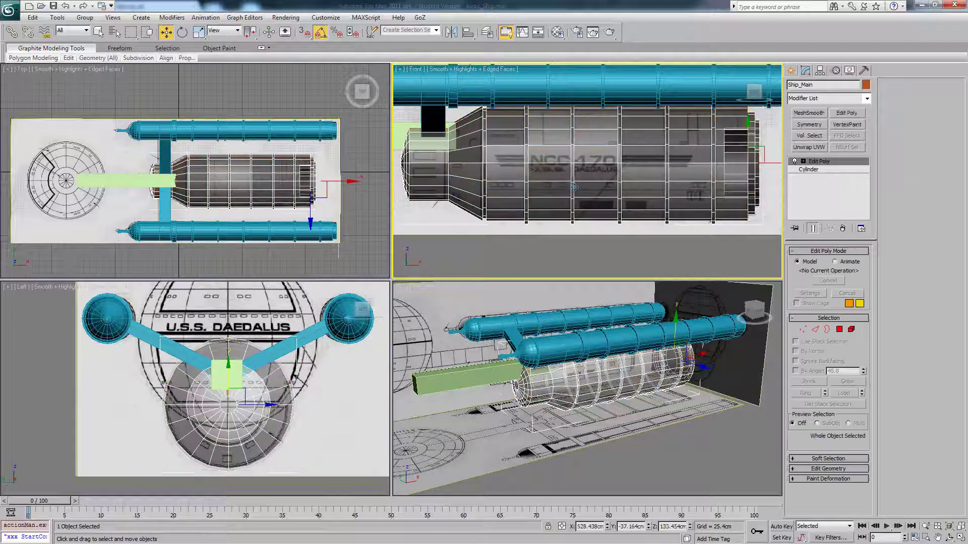
{"action": "middle_click_drag", "start_coordinate": [574, 187], "coordinate": [545, 161]}
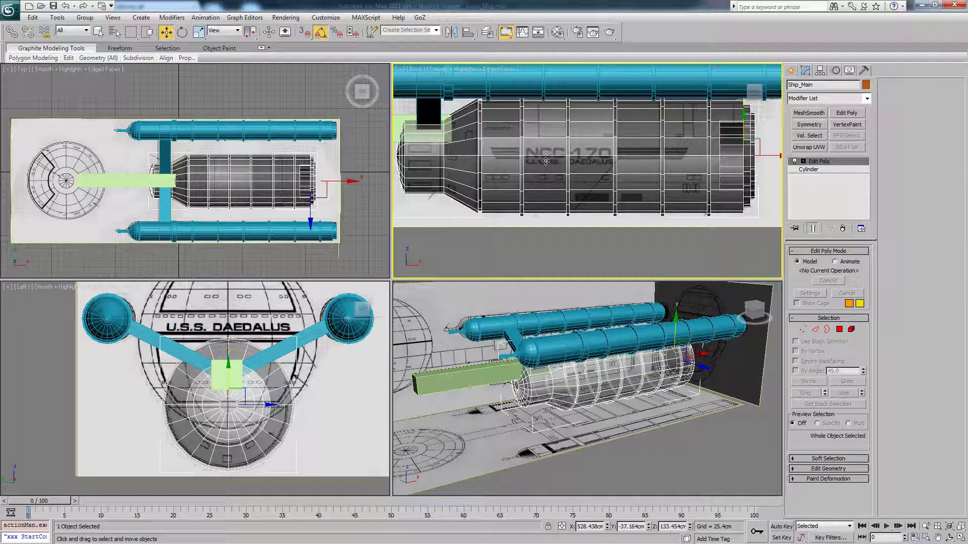
{"action": "middle_click_drag", "start_coordinate": [615, 170], "coordinate": [693, 215]}
{"action": "left_click", "coordinate": [526, 124]}
{"action": "key", "text": "alt+x"}
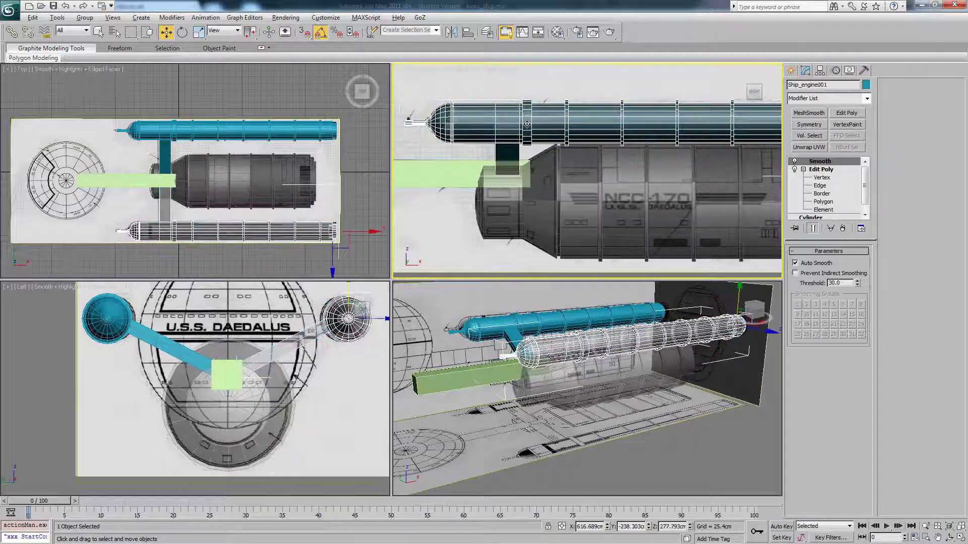
Hide the cloned engine and make the original engine see-through so the blueprint shows behind it
{"action": "right_click", "coordinate": [621, 348]}
{"action": "right_click", "coordinate": [632, 323]}
{"action": "left_click", "coordinate": [649, 294]}
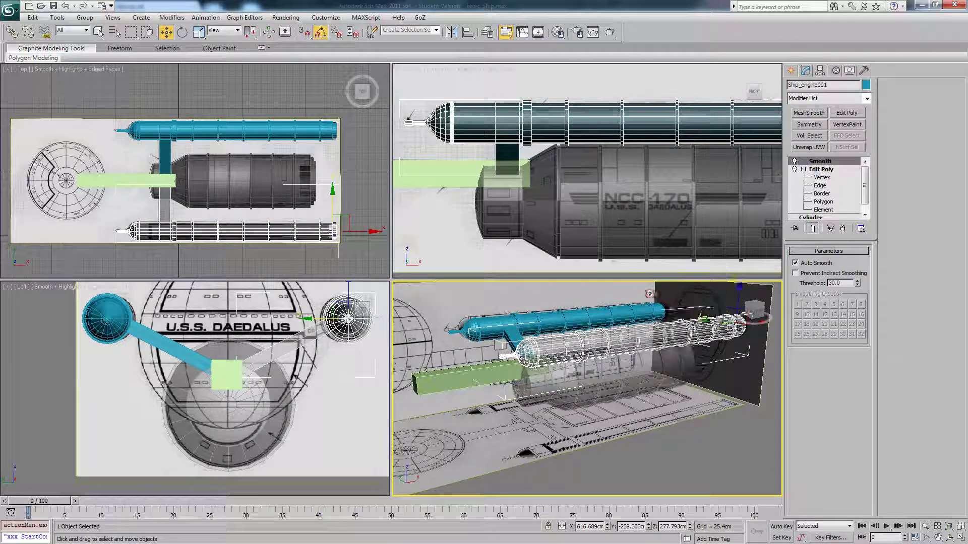
{"action": "left_click", "coordinate": [575, 310]}
{"action": "key", "text": "alt+x"}
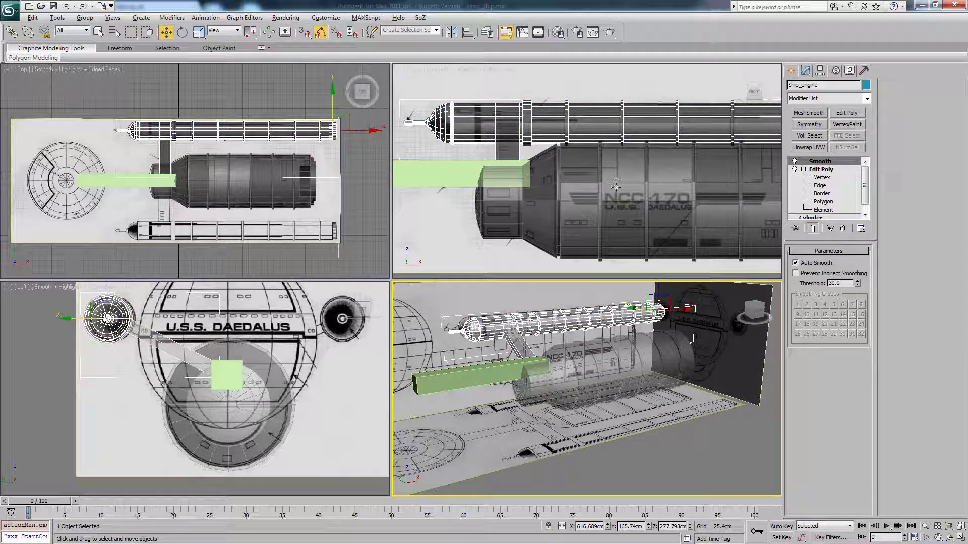
Select the see-through main hull for scaling, with its rear end in close view
{"action": "middle_click_drag", "start_coordinate": [652, 185], "coordinate": [547, 155]}
{"action": "left_click", "coordinate": [597, 169]}
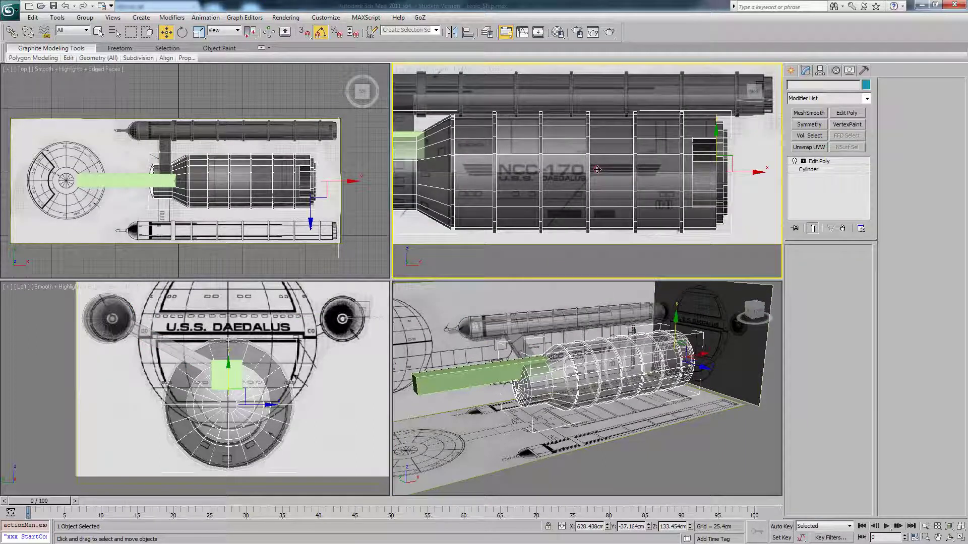
{"action": "middle_click_drag", "start_coordinate": [649, 182], "coordinate": [652, 176]}
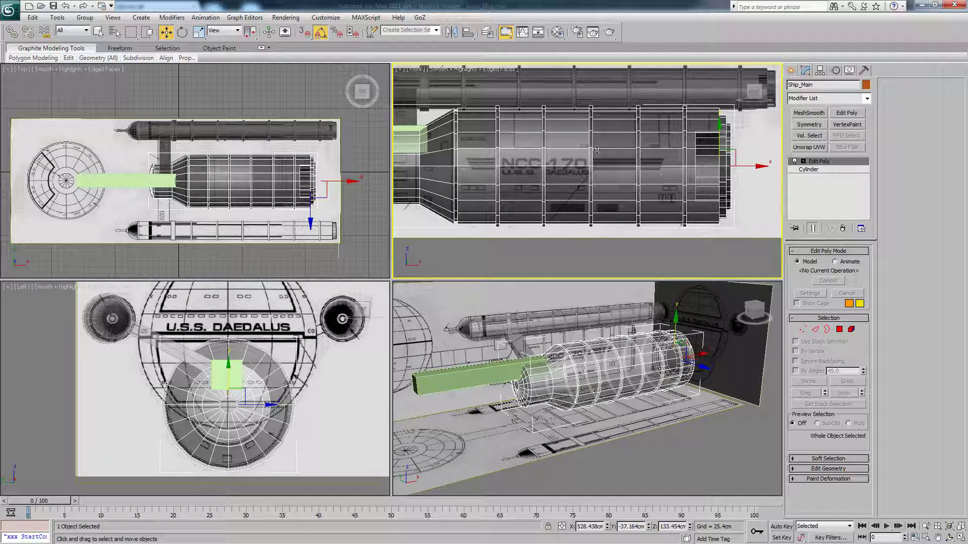
{"action": "left_click", "coordinate": [199, 32]}
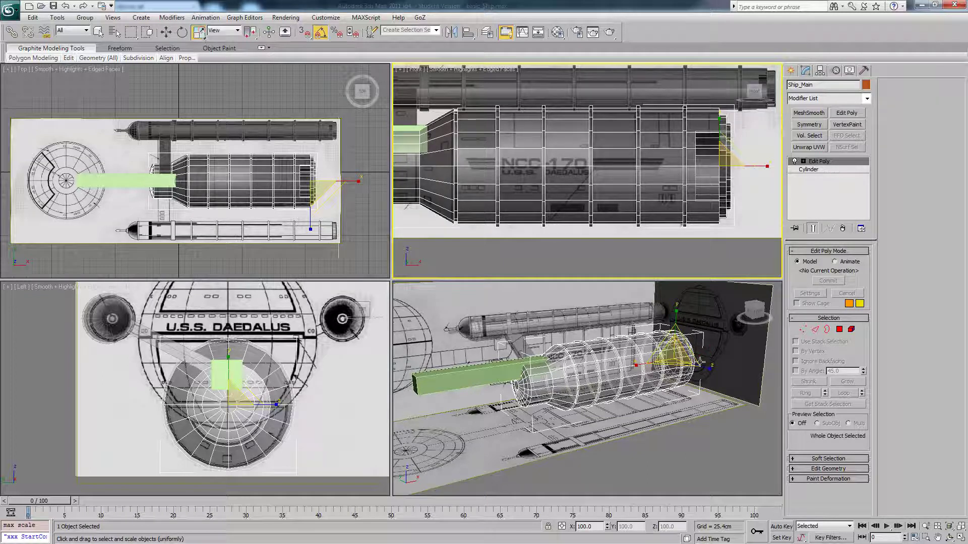
{"action": "middle_click_drag", "start_coordinate": [707, 356], "coordinate": [645, 361], "text": "alt"}
{"action": "scroll", "coordinate": [674, 360], "scroll_direction": "up", "scroll_amount": 3}
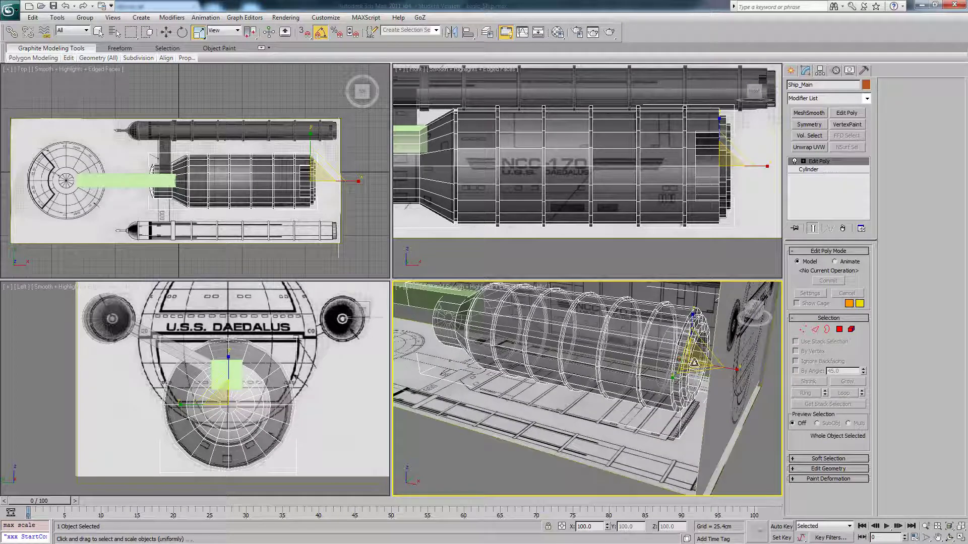
{"action": "key", "text": "alt+x"}
{"action": "key", "text": "alt+x"}
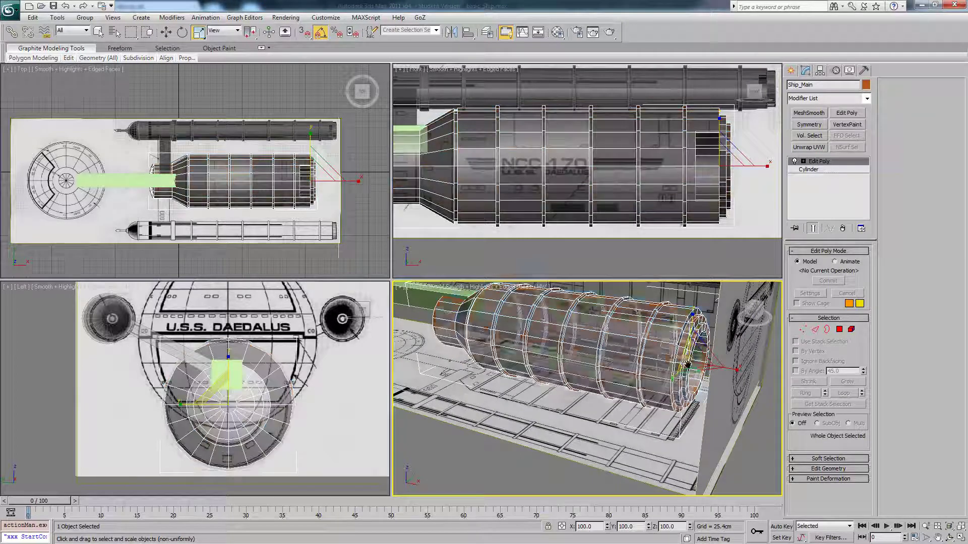
Try scaling the main hull along different axes, undoing the attempts
{"action": "middle_click_drag", "start_coordinate": [684, 361], "coordinate": [694, 369]}
{"action": "left_click_drag", "start_coordinate": [694, 366], "coordinate": [698, 360]}
{"action": "key", "text": "ctrl+z"}
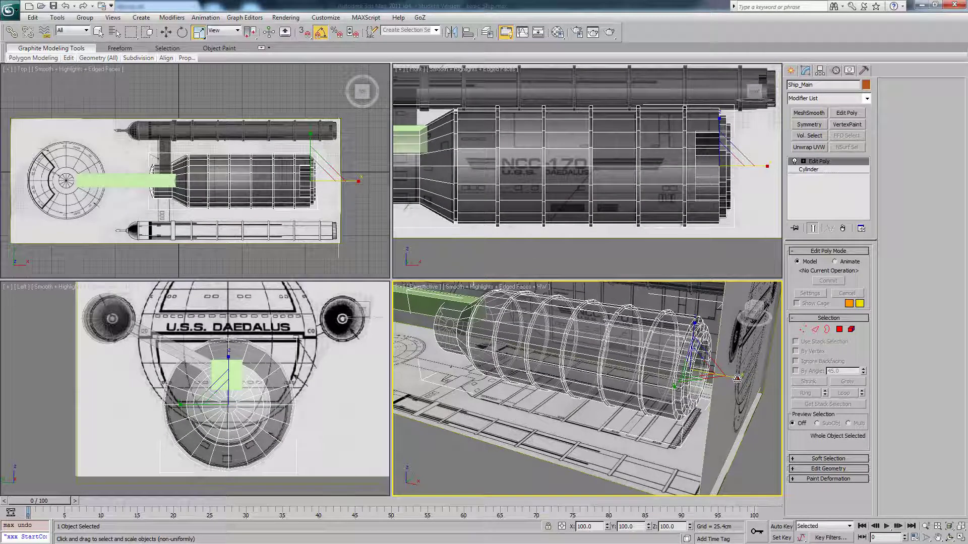
{"action": "left_click_drag", "start_coordinate": [737, 378], "coordinate": [699, 339]}
{"action": "key", "text": "ctrl+z"}
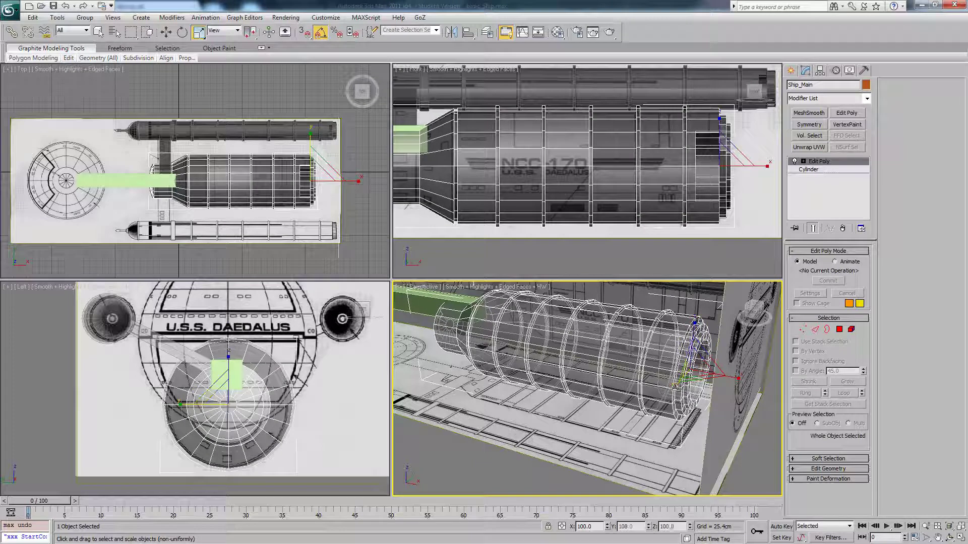
{"action": "left_click_drag", "start_coordinate": [674, 386], "coordinate": [665, 394]}
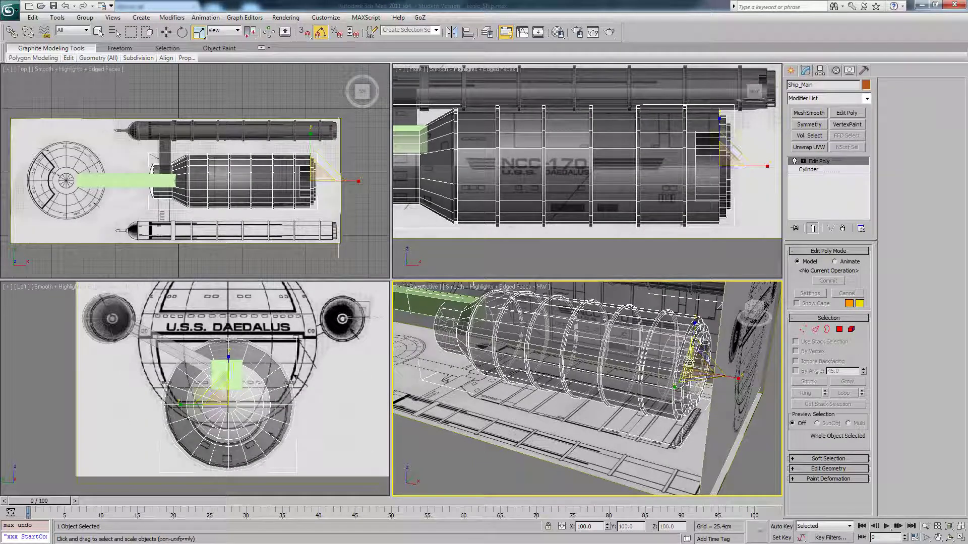
{"action": "middle_click_drag", "start_coordinate": [684, 360], "coordinate": [682, 361], "text": "alt"}
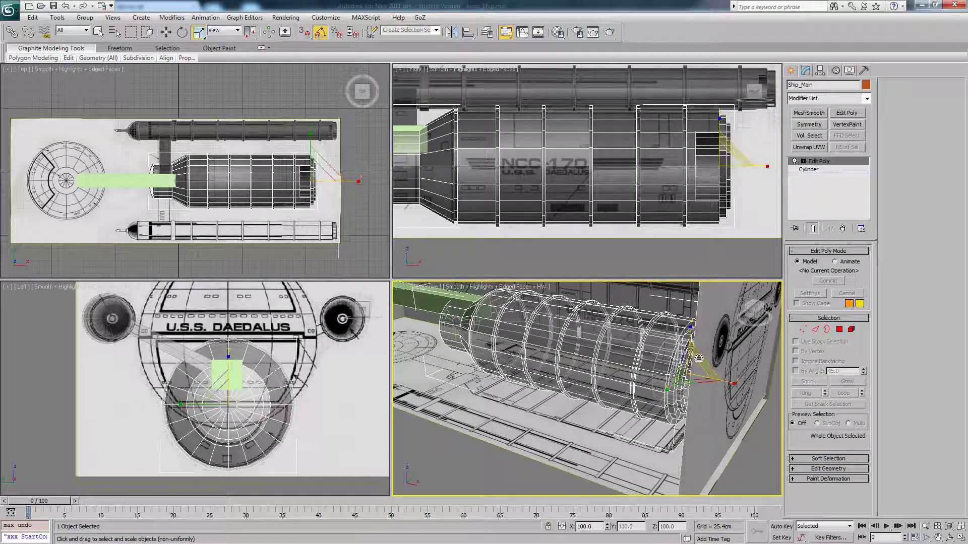
{"action": "mouse_move", "coordinate": [699, 358]}
{"action": "left_mouse_down"}
{"action": "mouse_move", "coordinate": [701, 343]}
{"action": "mouse_move", "coordinate": [697, 380]}
{"action": "mouse_move", "coordinate": [683, 358]}
{"action": "left_mouse_up"}
{"action": "key", "text": "ctrl+z"}
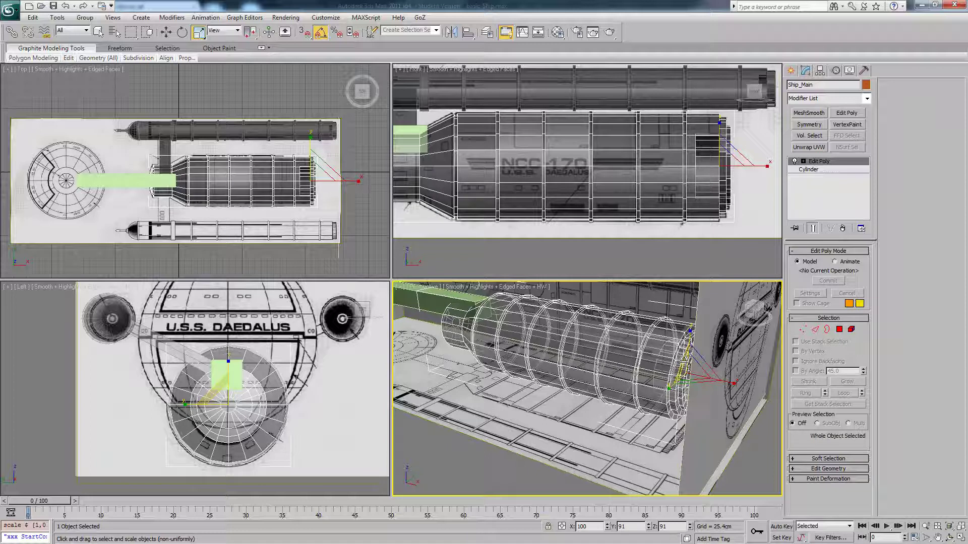
Scale the hull's cross-section down to about 92% and move the hull vertically to a Z of 131.608 cm to fit the blueprint
{"action": "left_click_drag", "start_coordinate": [684, 359], "coordinate": [684, 356]}
{"action": "left_click_drag", "start_coordinate": [725, 155], "coordinate": [723, 146]}
{"action": "right_click", "coordinate": [736, 160]}
{"action": "left_click", "coordinate": [740, 167]}
{"action": "mouse_move", "coordinate": [611, 155]}
{"action": "middle_mouse_down"}
{"action": "mouse_move", "coordinate": [660, 147]}
{"action": "mouse_move", "coordinate": [606, 156]}
{"action": "middle_mouse_up"}
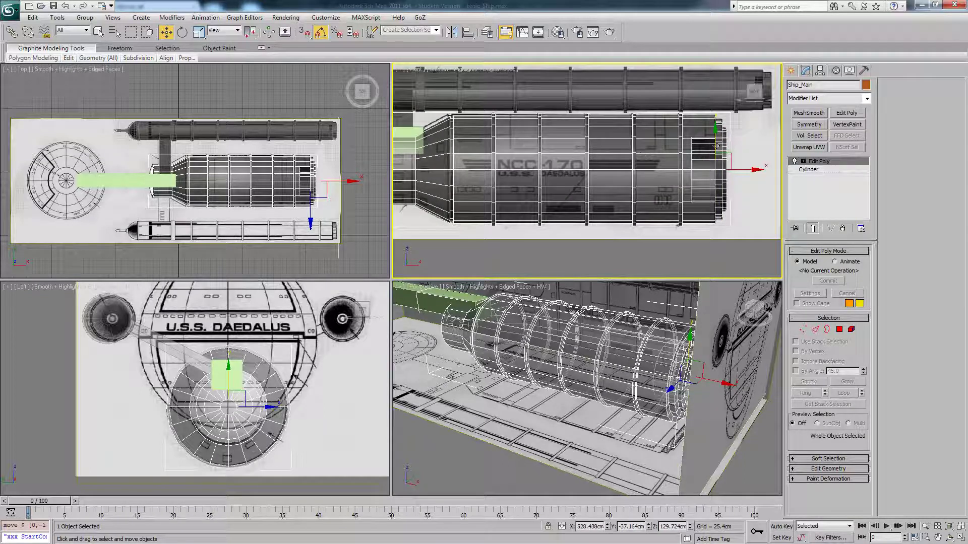
{"action": "left_click_drag", "start_coordinate": [715, 146], "coordinate": [716, 145]}
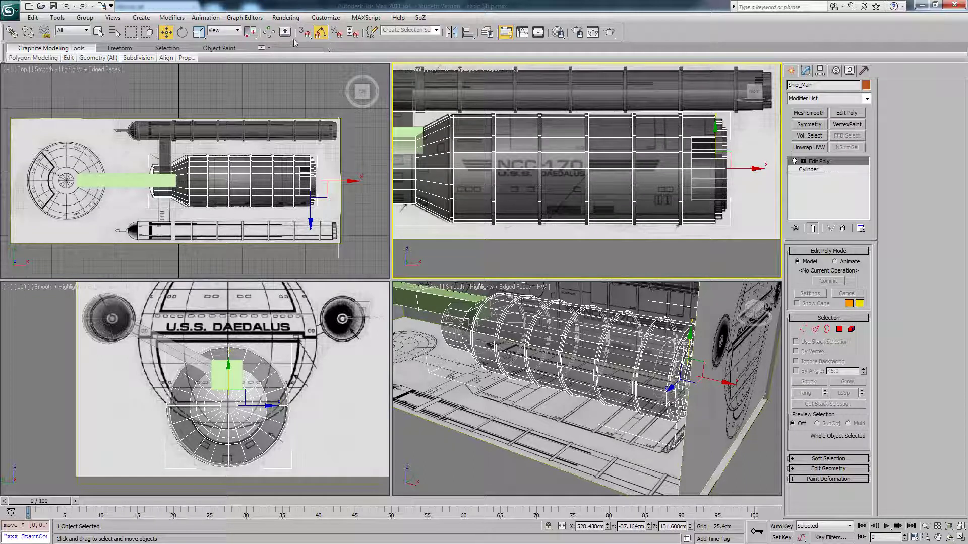
Enlarge the hull's cross-section by about 2% to match the blueprint outline, and return to the Move tool
{"action": "left_click", "coordinate": [199, 33]}
{"action": "middle_click_drag", "start_coordinate": [687, 216], "coordinate": [649, 228]}
{"action": "scroll", "coordinate": [629, 395], "scroll_direction": "up", "scroll_amount": 5}
{"action": "scroll", "coordinate": [685, 371], "scroll_direction": "up", "scroll_amount": 5}
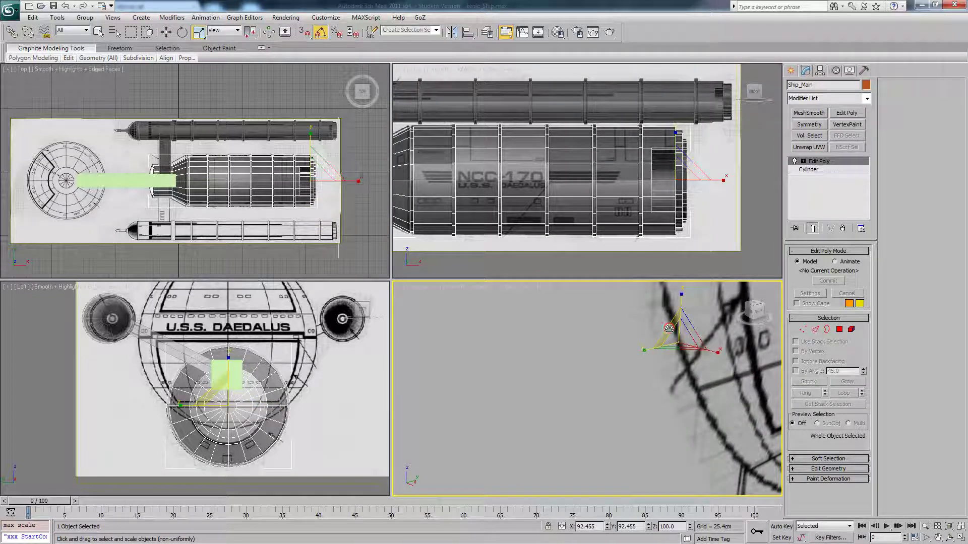
{"action": "left_click_drag", "start_coordinate": [668, 328], "coordinate": [669, 329]}
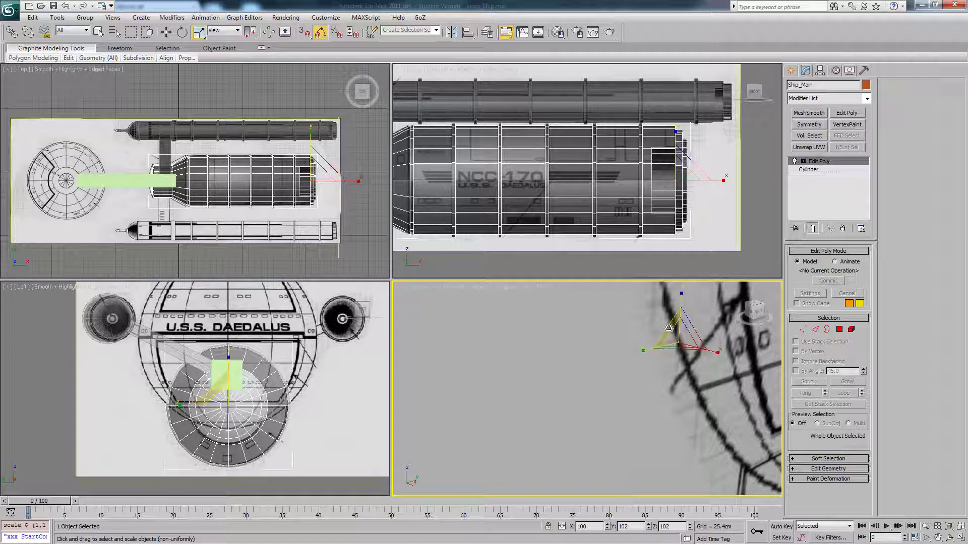
{"action": "middle_click_drag", "start_coordinate": [550, 174], "coordinate": [649, 189]}
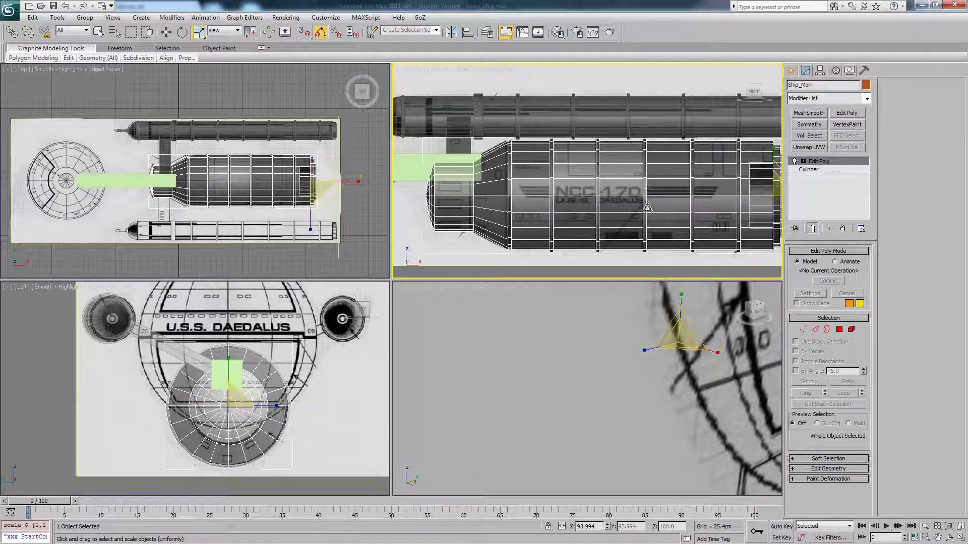
{"action": "middle_click_drag", "start_coordinate": [659, 229], "coordinate": [623, 210]}
{"action": "right_click", "coordinate": [662, 197]}
{"action": "left_click", "coordinate": [673, 214]}
Turn off the see-through display of the main hull and bring its front end into view
{"action": "middle_click_drag", "start_coordinate": [611, 375], "coordinate": [675, 353]}
{"action": "key", "text": "z"}
{"action": "key", "text": "alt+x"}
{"action": "middle_click_drag", "start_coordinate": [616, 306], "coordinate": [688, 343], "text": "alt"}
{"action": "middle_click_drag", "start_coordinate": [509, 183], "coordinate": [558, 177]}
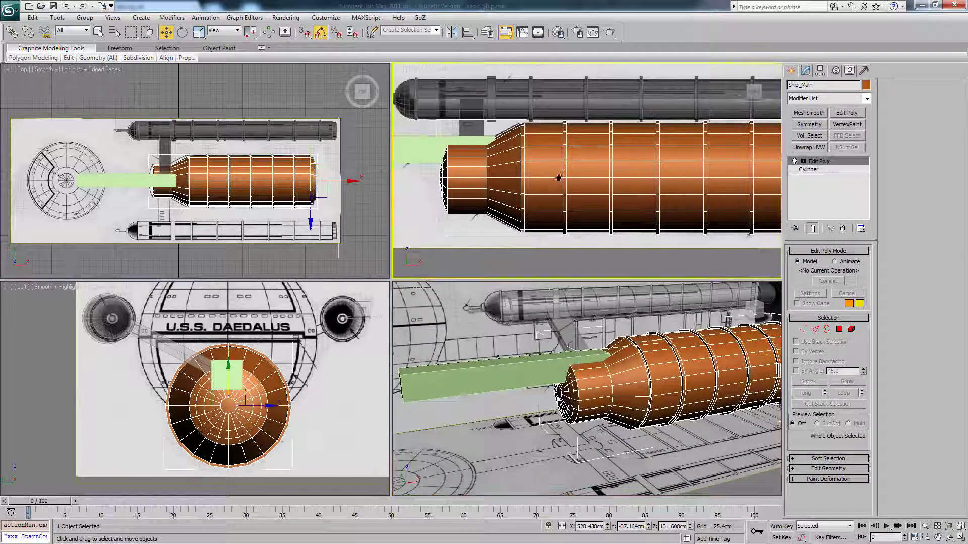
{"action": "scroll", "coordinate": [554, 168], "scroll_direction": "down", "scroll_amount": 2}
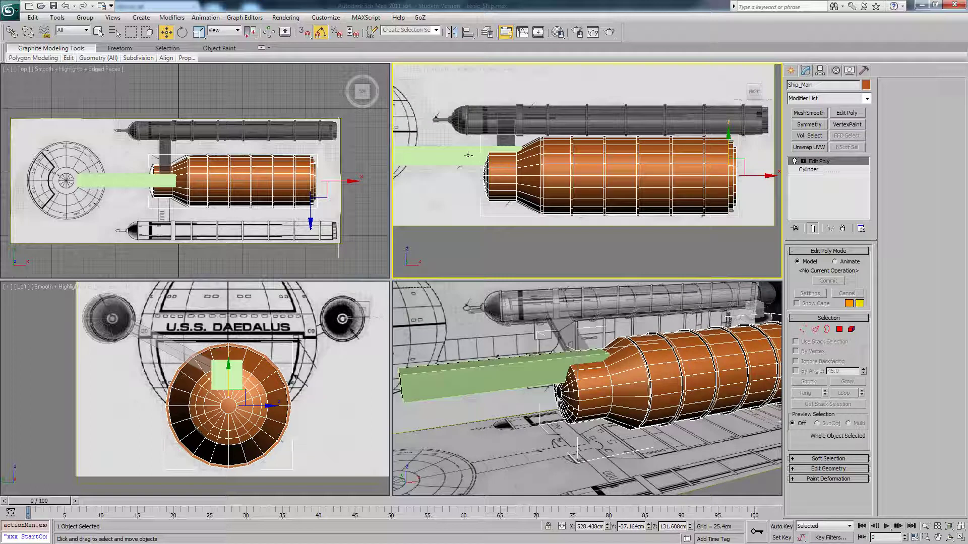
Unhide all objects and turn off the see-through display of both engines
{"action": "middle_click_drag", "start_coordinate": [609, 340], "coordinate": [634, 346], "text": "alt"}
{"action": "right_click", "coordinate": [670, 330]}
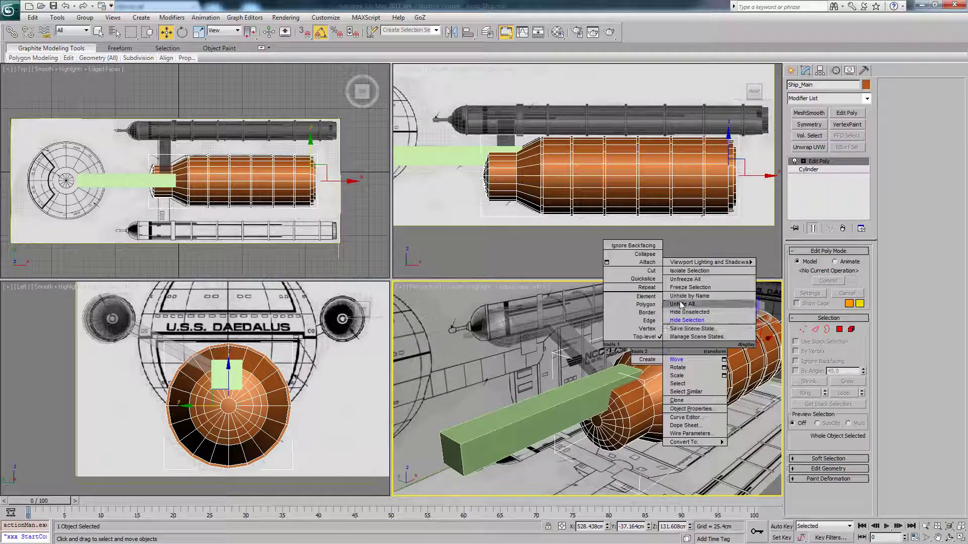
{"action": "left_click", "coordinate": [688, 313]}
{"action": "left_click", "coordinate": [675, 378]}
{"action": "left_click", "coordinate": [528, 324]}
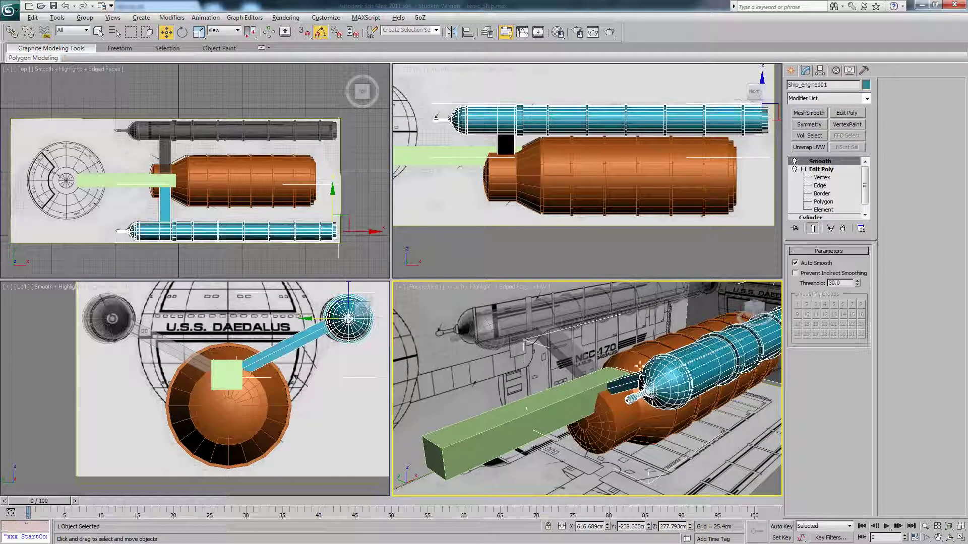
{"action": "middle_click_drag", "start_coordinate": [642, 364], "coordinate": [604, 389], "text": "alt"}
Make the neck box see-through to examine its joint with the hull and arms, and restore its solid display
{"action": "left_click", "coordinate": [614, 392]}
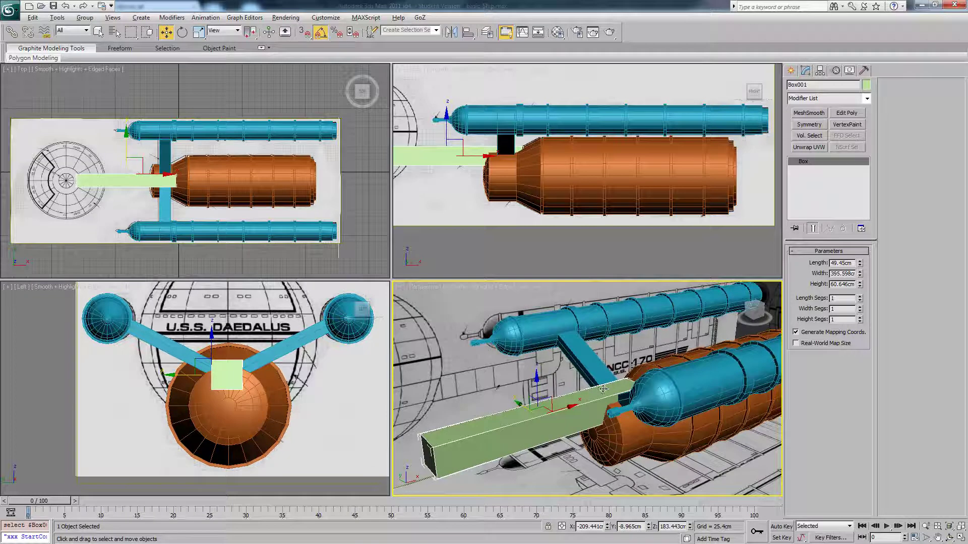
{"action": "key", "text": "alt+x"}
{"action": "scroll", "coordinate": [203, 190], "scroll_direction": "up", "scroll_amount": 4}
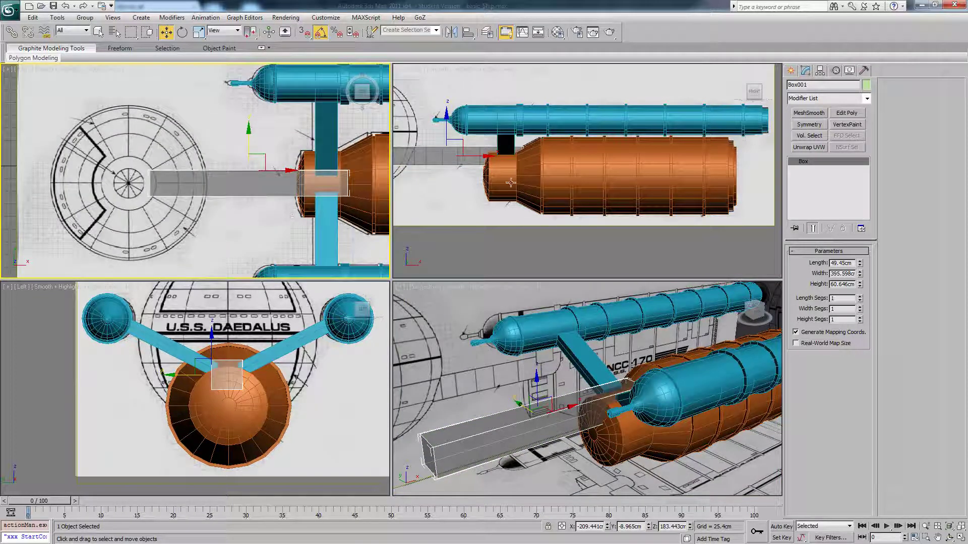
{"action": "middle_click_drag", "start_coordinate": [510, 182], "coordinate": [573, 201]}
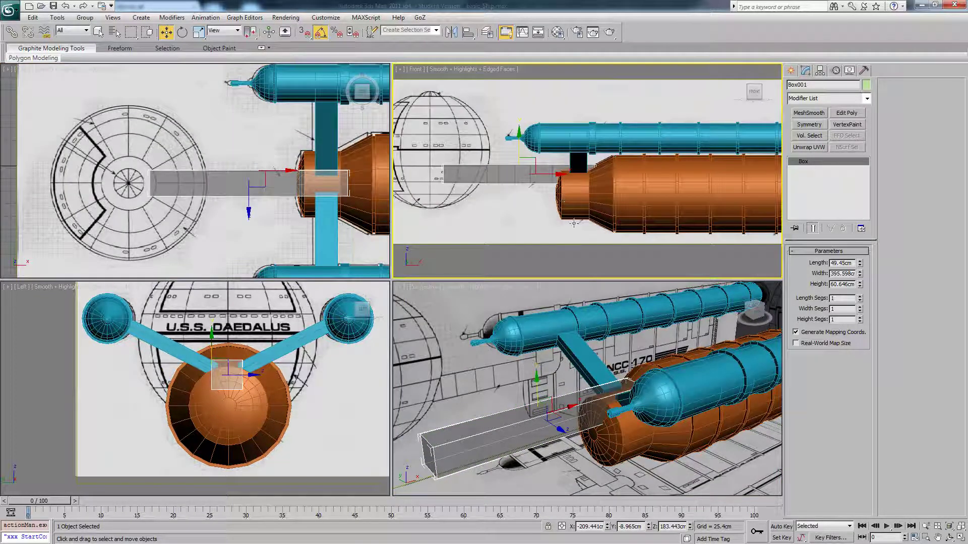
{"action": "middle_click_drag", "start_coordinate": [631, 364], "coordinate": [655, 411], "text": "alt"}
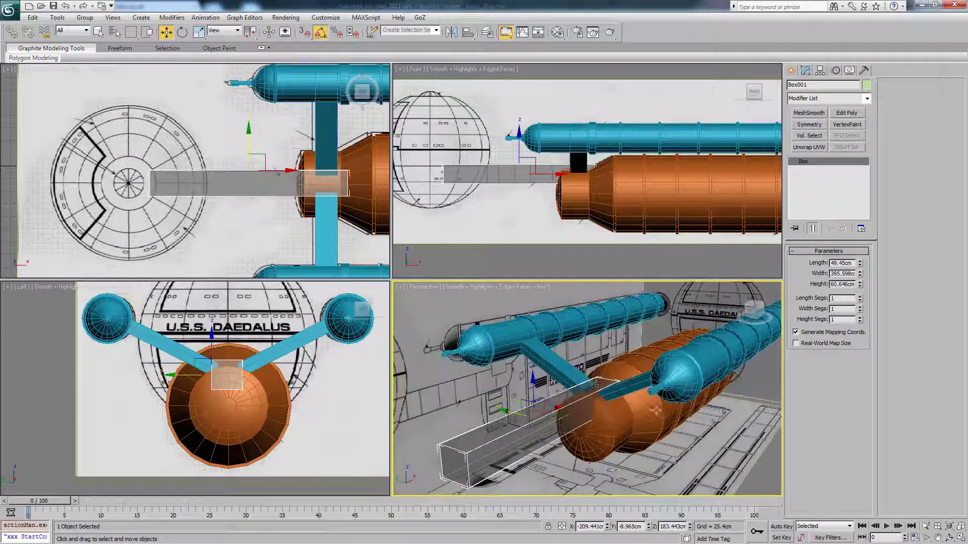
{"action": "left_click", "coordinate": [608, 404]}
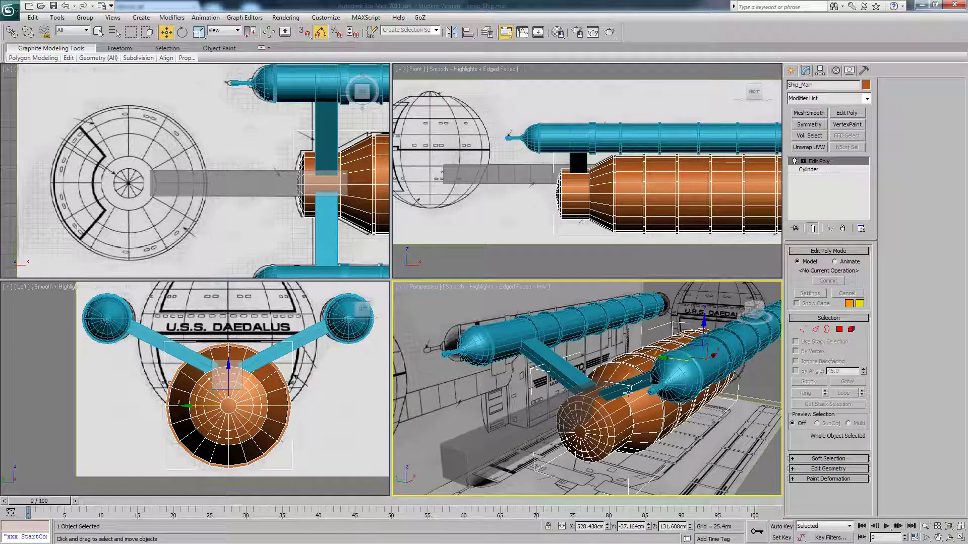
{"action": "middle_click_drag", "start_coordinate": [632, 386], "coordinate": [629, 372], "text": "alt"}
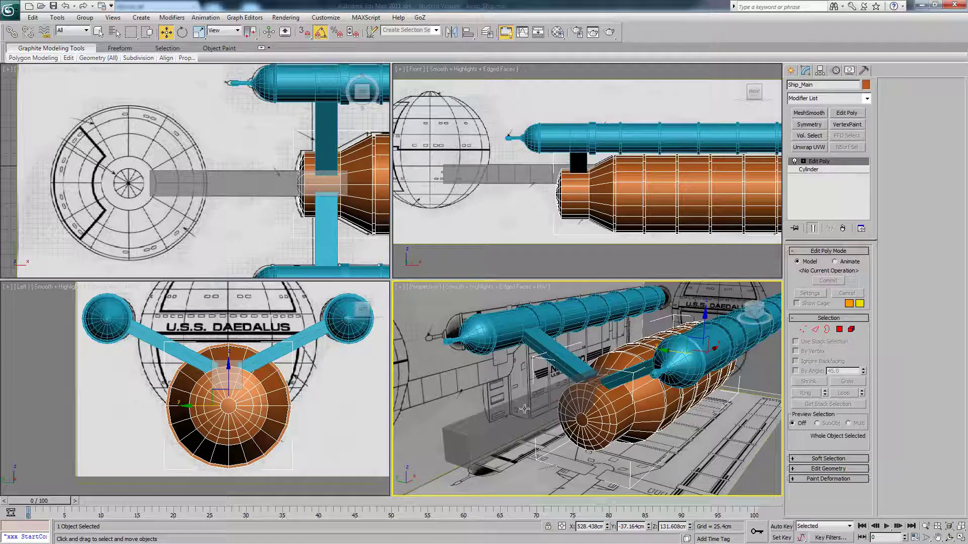
{"action": "scroll", "coordinate": [592, 383], "scroll_direction": "up", "scroll_amount": 5}
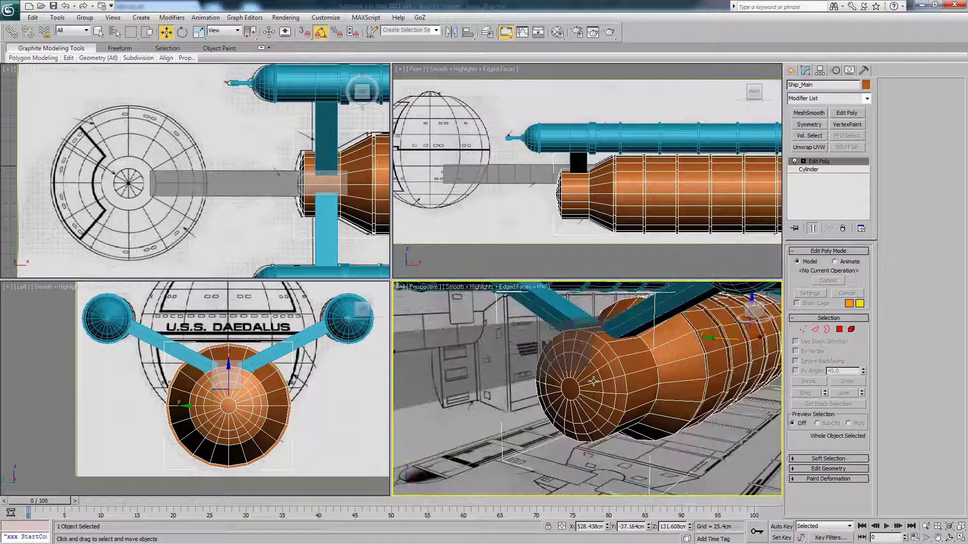
{"action": "mouse_move", "coordinate": [585, 381]}
{"action": "middle_mouse_down", "text": "alt"}
{"action": "mouse_move", "coordinate": [587, 372]}
{"action": "mouse_move", "coordinate": [594, 382]}
{"action": "mouse_move", "coordinate": [585, 367]}
{"action": "middle_mouse_up", "text": "alt"}
{"action": "left_click", "coordinate": [546, 361]}
{"action": "key", "text": "alt+x"}
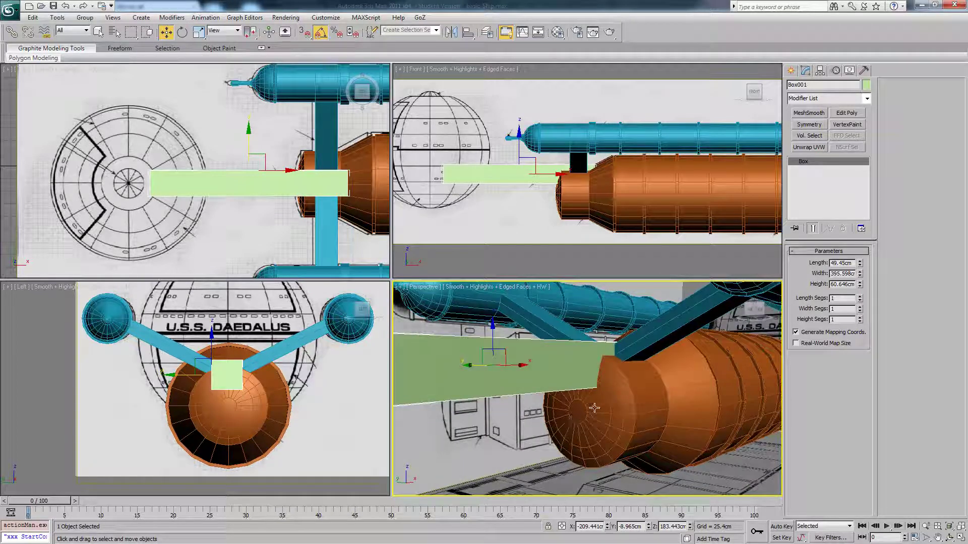
Insert an edge loop around the main hull's rounded nose with Swift Loop
{"action": "left_click", "coordinate": [595, 405]}
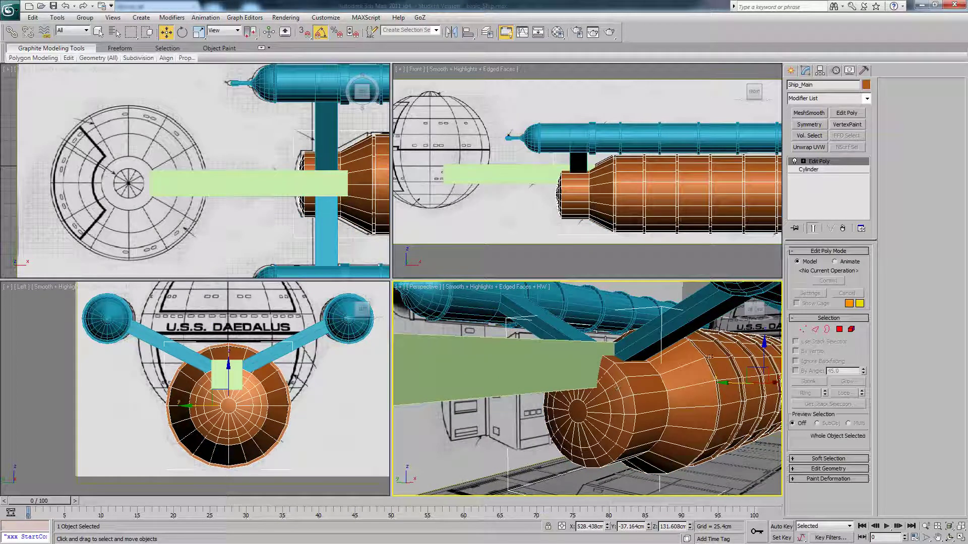
{"action": "mouse_move", "coordinate": [99, 58]}
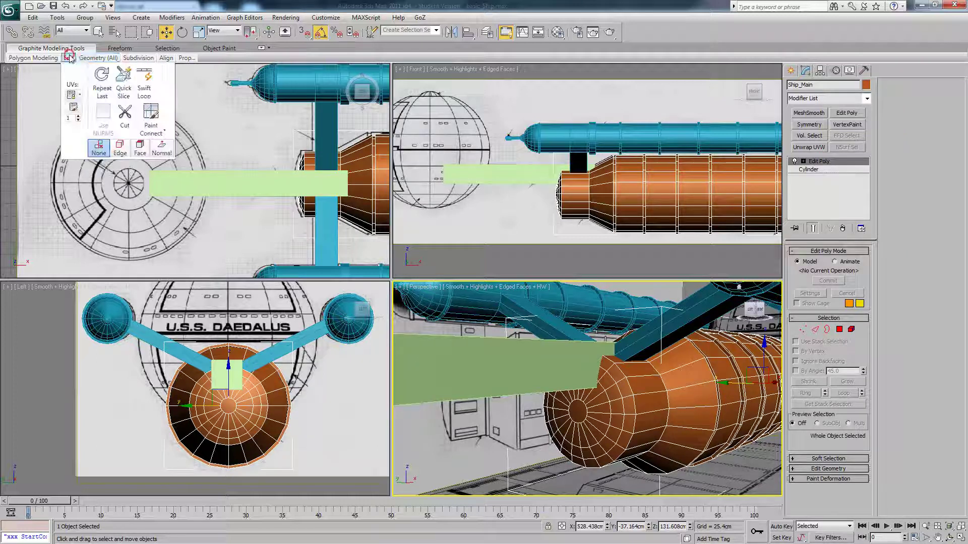
{"action": "left_click", "coordinate": [144, 82]}
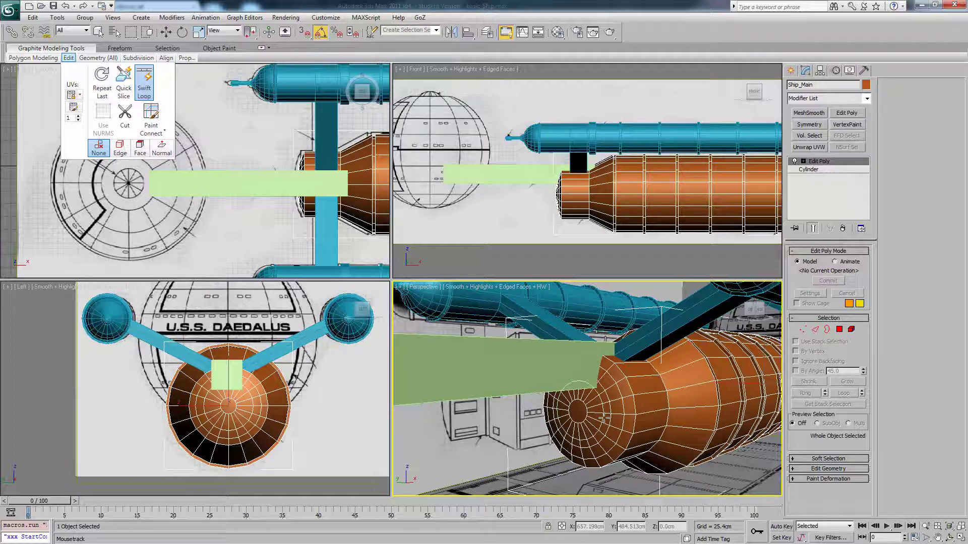
{"action": "left_click", "coordinate": [604, 416]}
{"action": "right_click", "coordinate": [610, 395]}
{"action": "middle_click_drag", "start_coordinate": [609, 395], "coordinate": [667, 392], "text": "alt"}
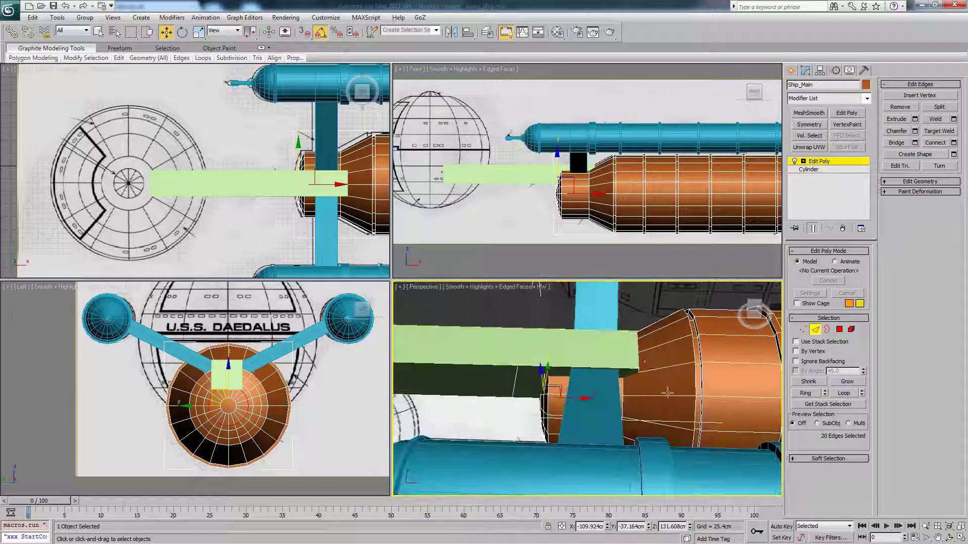
Insert an edge loop around the hull's tapered section near the neck box's end with Swift Loop
{"action": "mouse_move", "coordinate": [119, 57]}
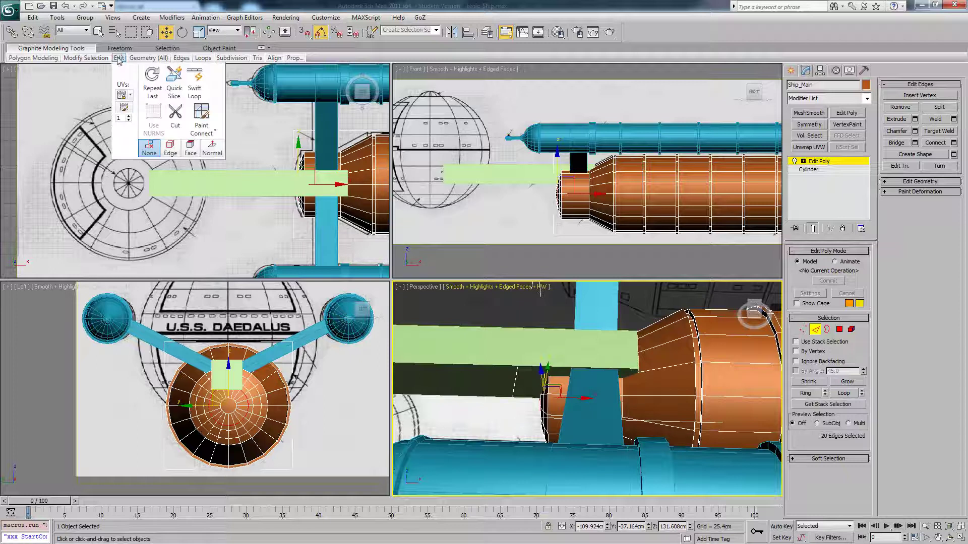
{"action": "left_click", "coordinate": [196, 85]}
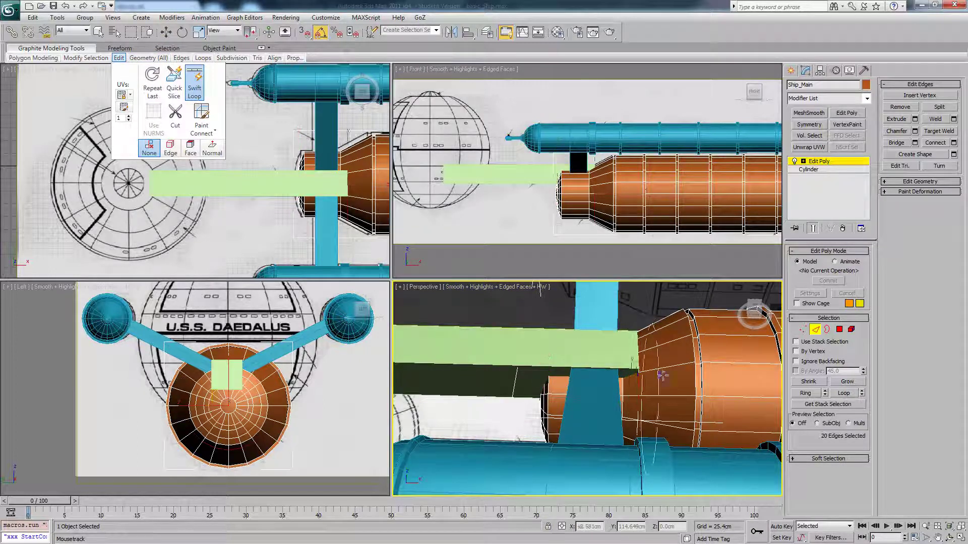
{"action": "right_click", "coordinate": [637, 376]}
{"action": "middle_click_drag", "start_coordinate": [637, 375], "coordinate": [673, 374], "text": "alt"}
{"action": "key", "text": "ctrl+z"}
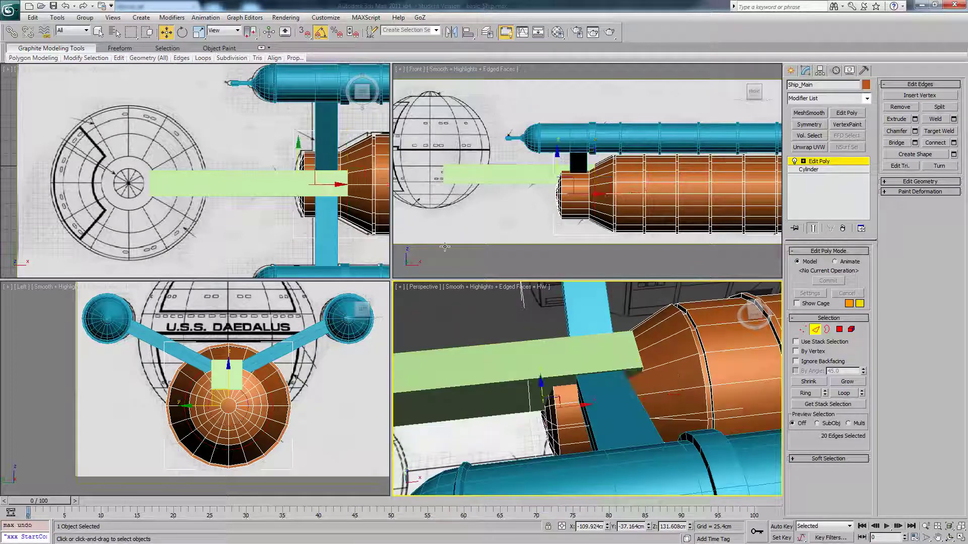
{"action": "left_click", "coordinate": [125, 59]}
{"action": "key", "text": "ctrl+y"}
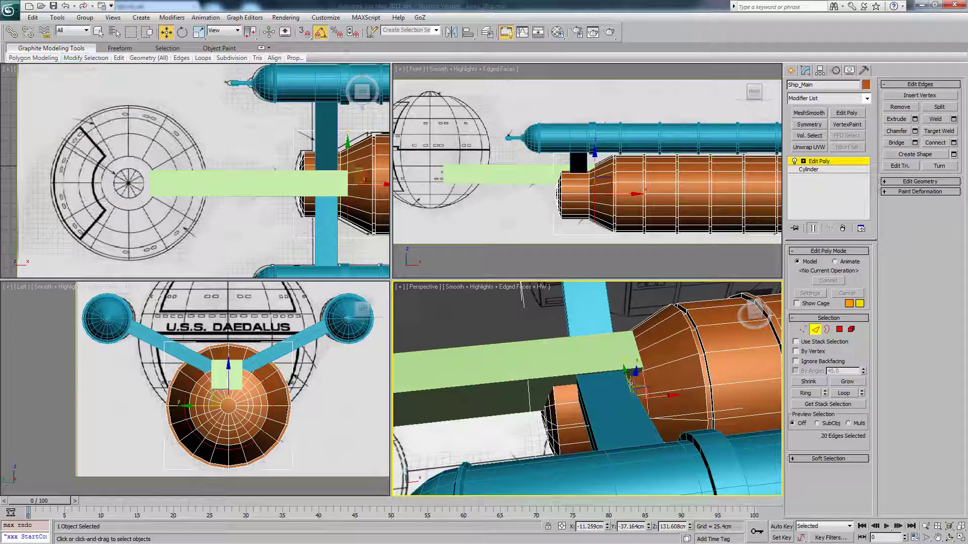
{"action": "middle_click_drag", "start_coordinate": [655, 383], "coordinate": [676, 374], "text": "alt"}
{"action": "right_click", "coordinate": [675, 374]}
{"action": "left_click", "coordinate": [688, 384]}
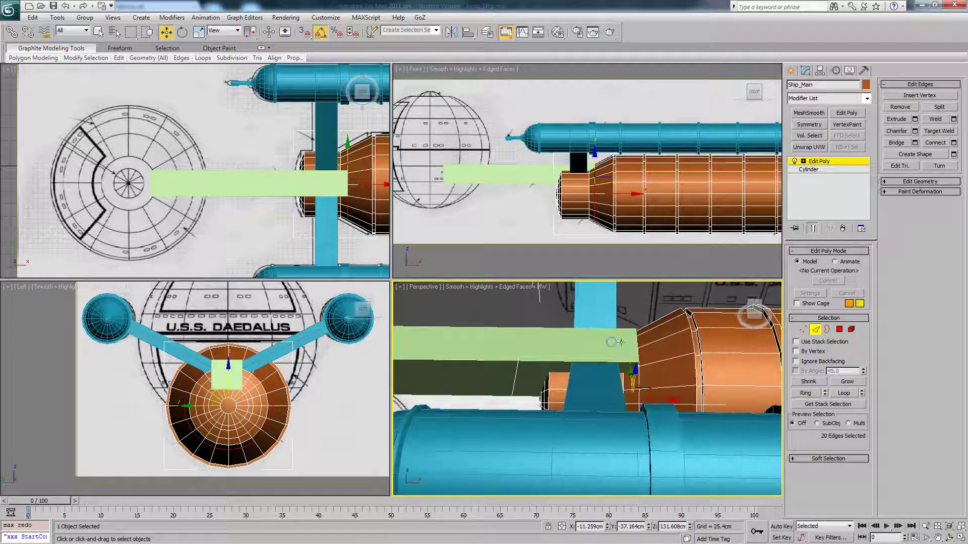
Leave edge editing, add the neck box to the hull selection, and hide all unselected objects
{"action": "left_click", "coordinate": [818, 333]}
{"action": "left_click", "coordinate": [536, 343], "text": "ctrl"}
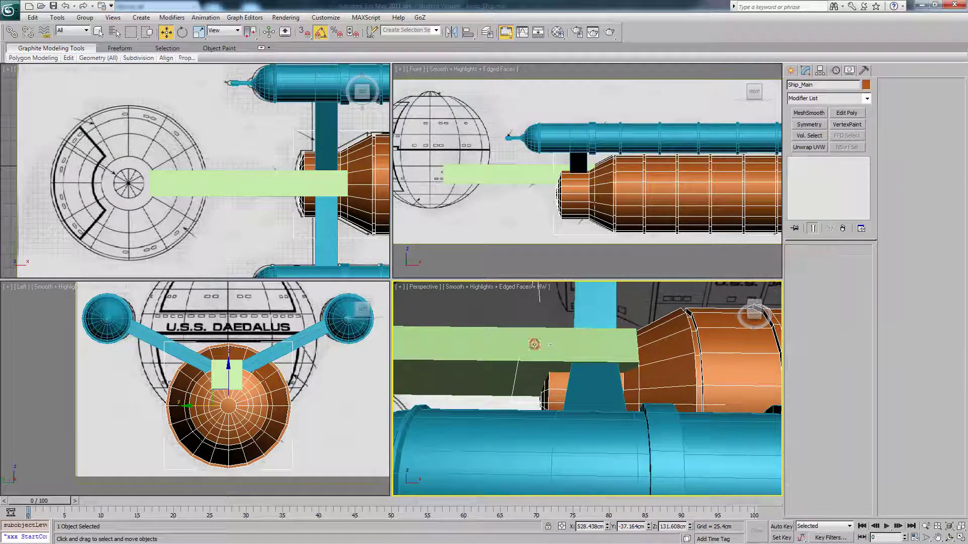
{"action": "middle_click_drag", "start_coordinate": [574, 357], "coordinate": [593, 358], "text": "alt"}
{"action": "right_click", "coordinate": [678, 350]}
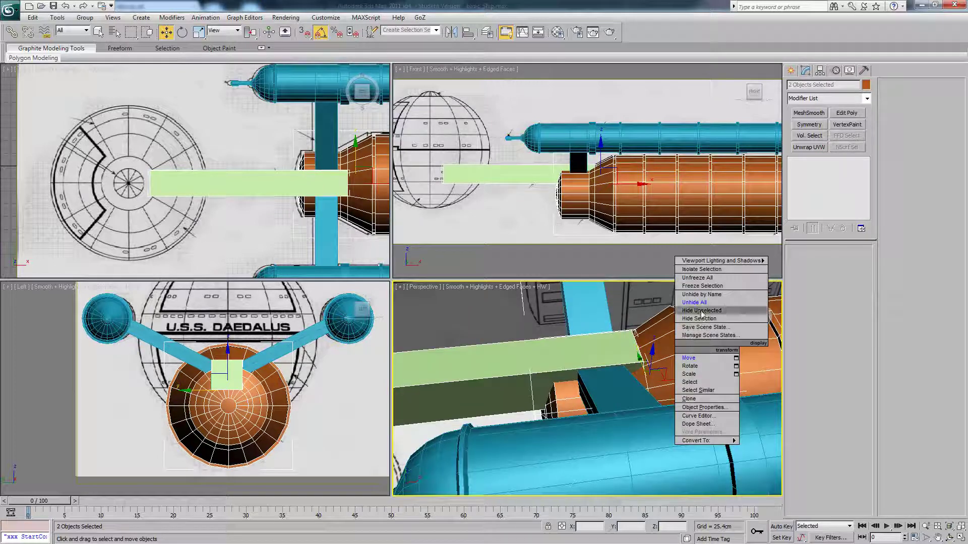
{"action": "left_click", "coordinate": [688, 335]}
{"action": "middle_click_drag", "start_coordinate": [682, 336], "coordinate": [675, 325], "text": "alt"}
{"action": "left_click", "coordinate": [639, 305]}
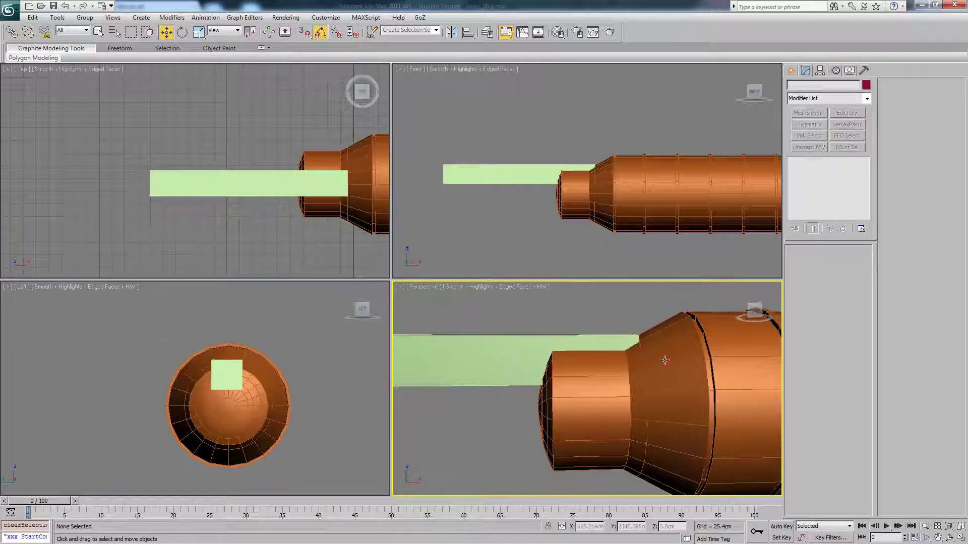
Slide the hull taper's new edge loop about 10 cm rearward with the Edge constraint, and reset the constraint to None
{"action": "left_click", "coordinate": [665, 361]}
{"action": "middle_click_drag", "start_coordinate": [665, 361], "coordinate": [654, 365]}
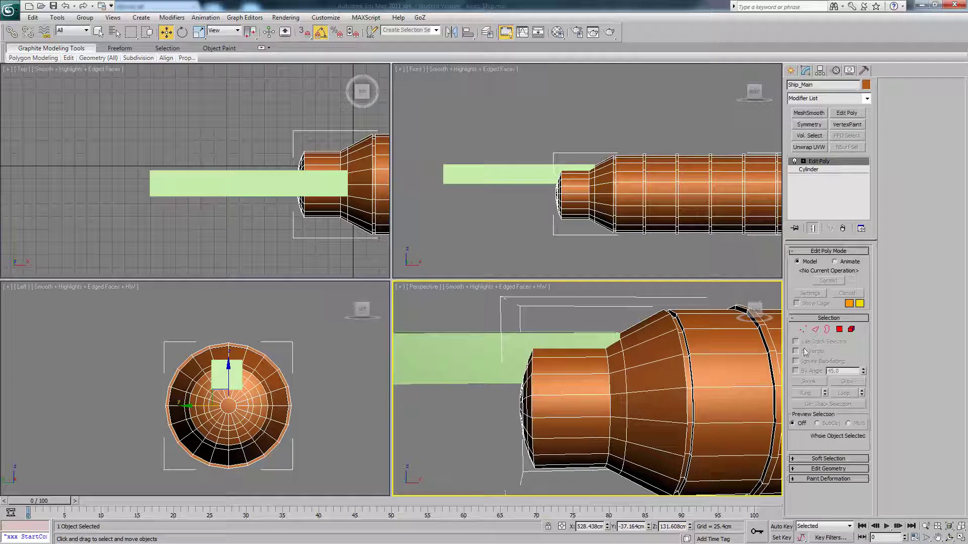
{"action": "left_click", "coordinate": [815, 330]}
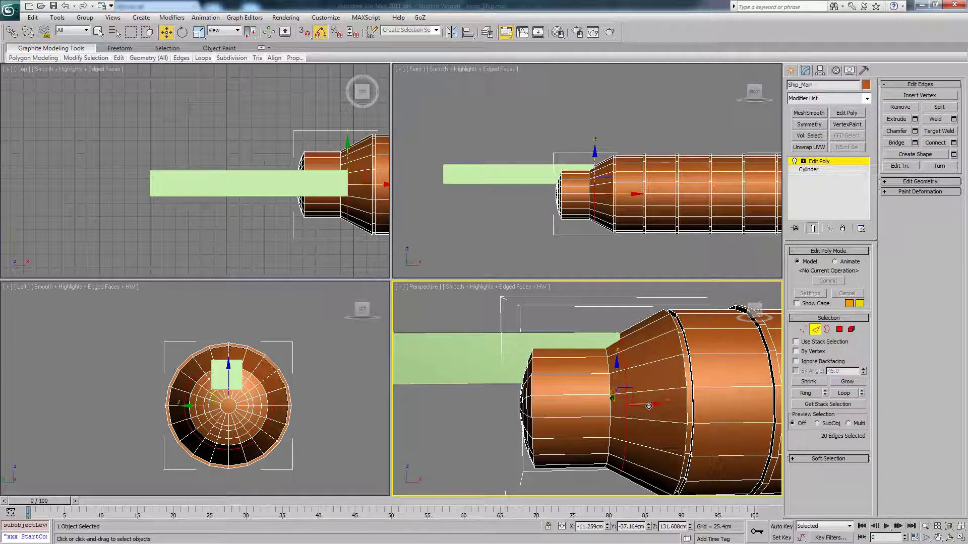
{"action": "left_click_drag", "start_coordinate": [648, 406], "coordinate": [678, 405]}
{"action": "key", "text": "ctrl+z"}
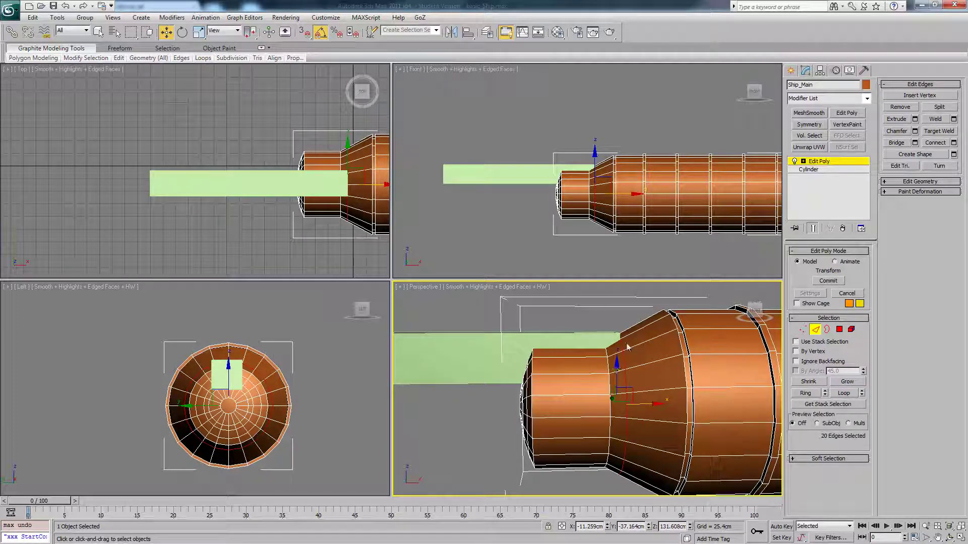
{"action": "left_click", "coordinate": [902, 183]}
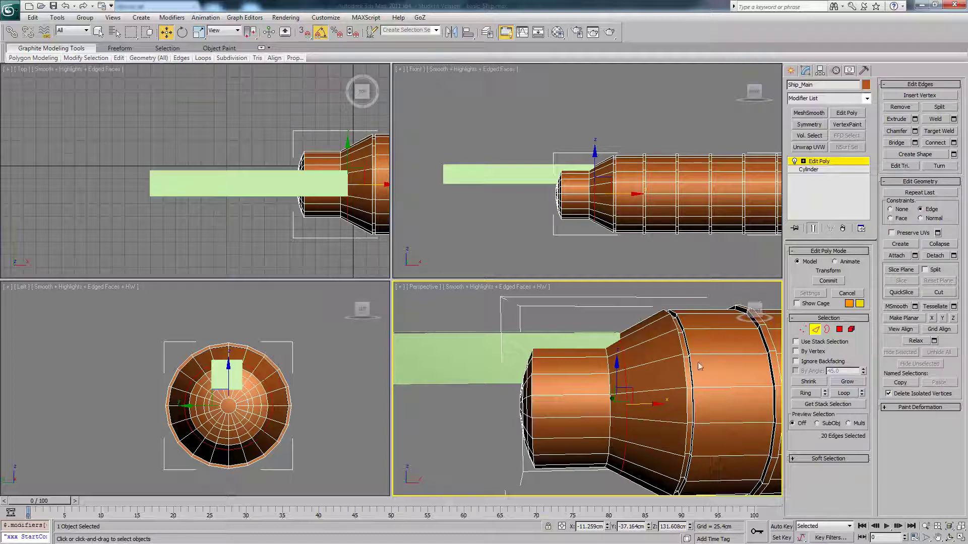
{"action": "middle_click_drag", "start_coordinate": [697, 364], "coordinate": [699, 357]}
{"action": "left_click_drag", "start_coordinate": [644, 400], "coordinate": [650, 398]}
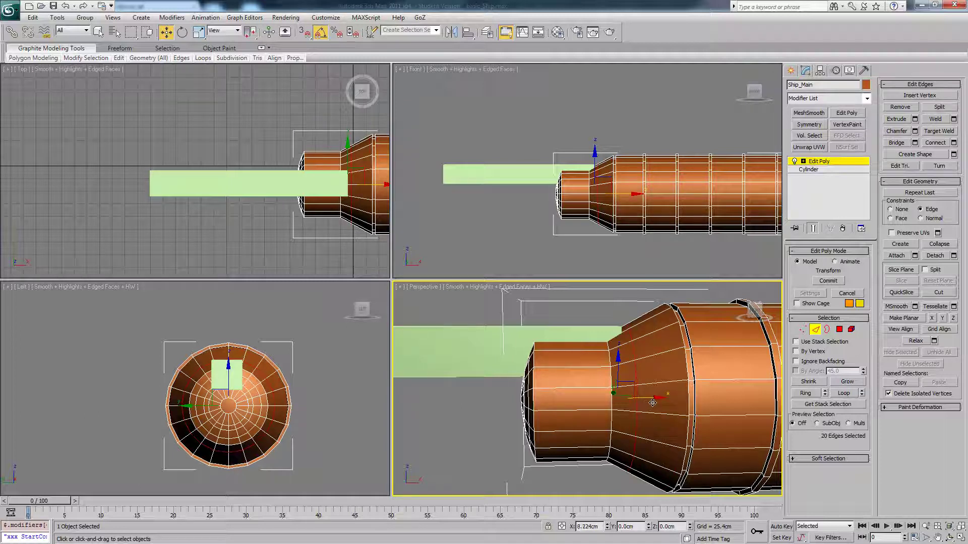
{"action": "left_click_drag", "start_coordinate": [652, 403], "coordinate": [653, 403]}
{"action": "mouse_move", "coordinate": [682, 368]}
{"action": "middle_mouse_down", "text": "alt"}
{"action": "mouse_move", "coordinate": [679, 382]}
{"action": "mouse_move", "coordinate": [681, 374]}
{"action": "middle_mouse_up", "text": "alt"}
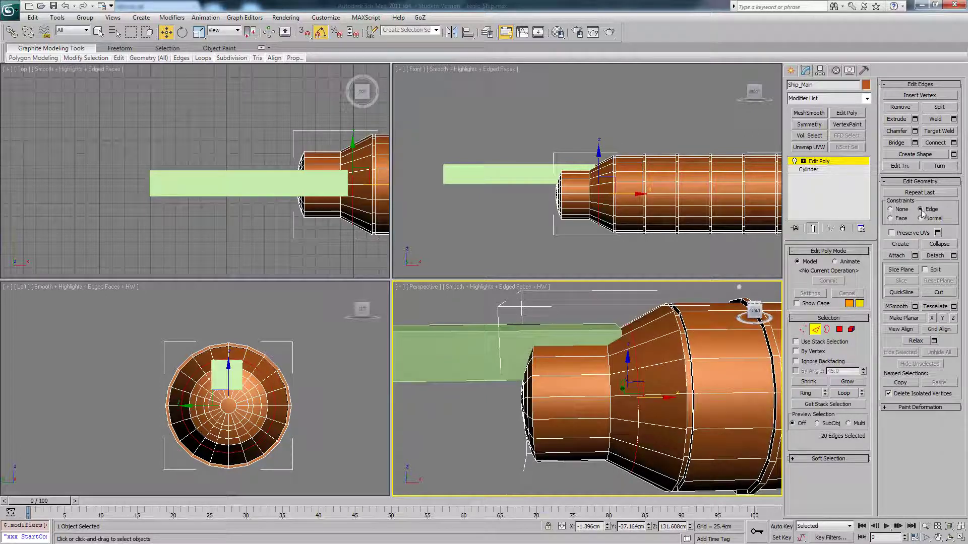
{"action": "left_click", "coordinate": [893, 210]}
Make the neck box see-through and select the main hull to compare their edges at the joint
{"action": "middle_click_drag", "start_coordinate": [639, 373], "coordinate": [651, 381], "text": "alt"}
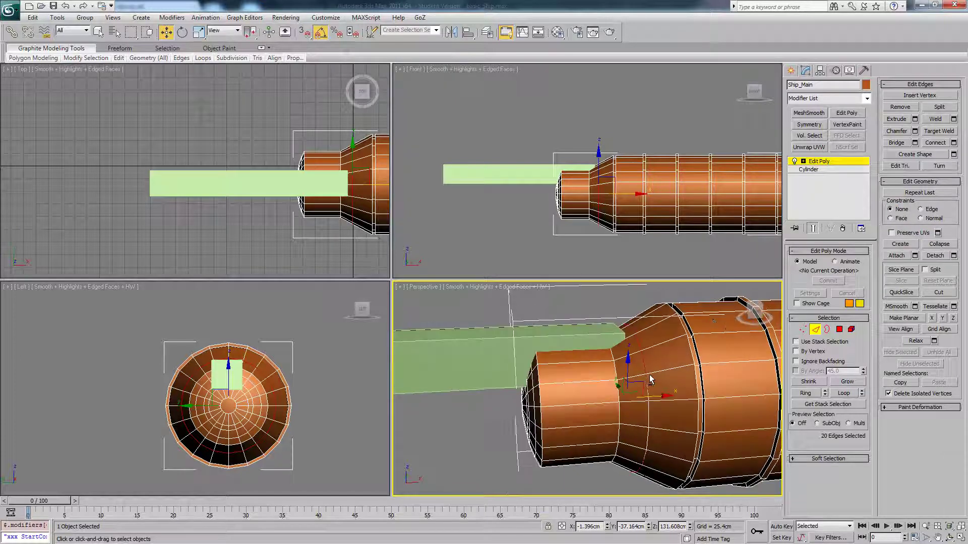
{"action": "mouse_move", "coordinate": [711, 336]}
{"action": "middle_mouse_down", "text": "alt"}
{"action": "mouse_move", "coordinate": [688, 326]}
{"action": "mouse_move", "coordinate": [729, 339]}
{"action": "middle_mouse_up", "text": "alt"}
{"action": "left_click_drag", "start_coordinate": [727, 339], "coordinate": [653, 381]}
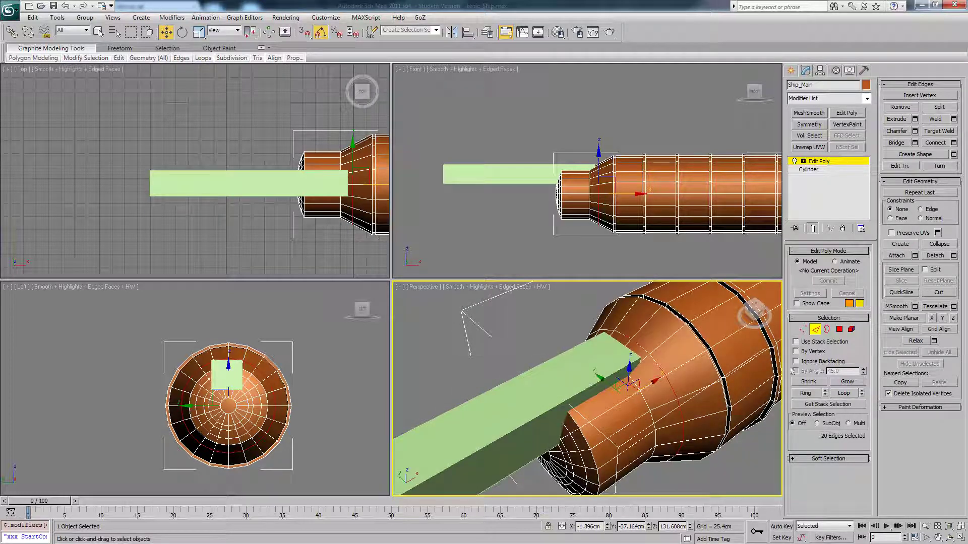
{"action": "left_click", "coordinate": [816, 333]}
{"action": "left_click", "coordinate": [588, 374]}
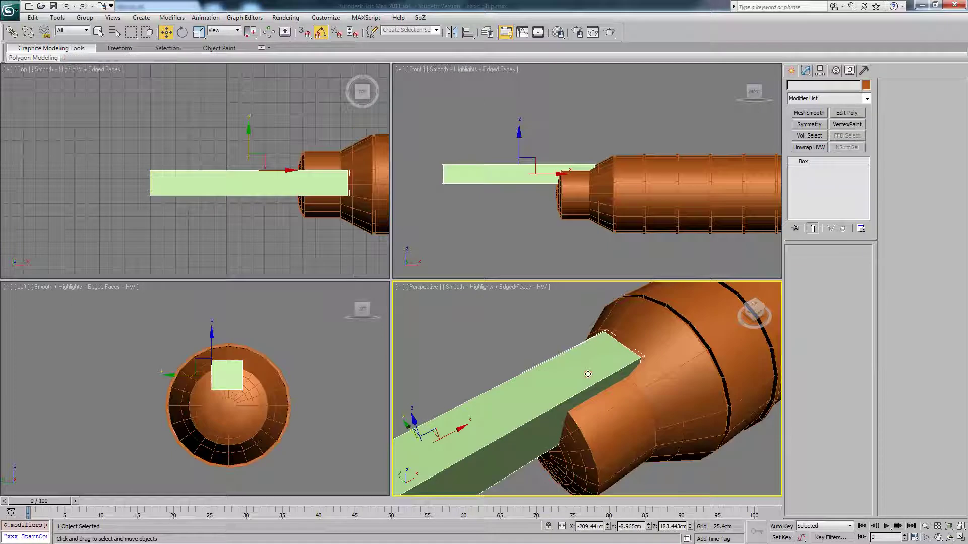
{"action": "key", "text": "alt+x"}
{"action": "left_click", "coordinate": [615, 405]}
{"action": "middle_click_drag", "start_coordinate": [617, 405], "coordinate": [652, 387], "text": "alt"}
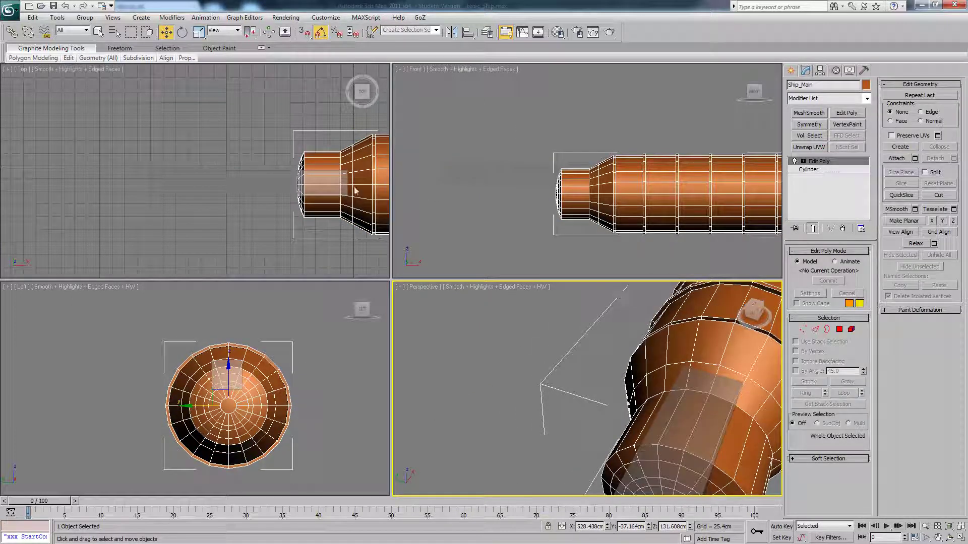
Give the neck box 2 length segments and 2 height segments, and shift it about 2 cm sideways to centre it on the hull
{"action": "scroll", "coordinate": [306, 176], "scroll_direction": "up", "scroll_amount": 3}
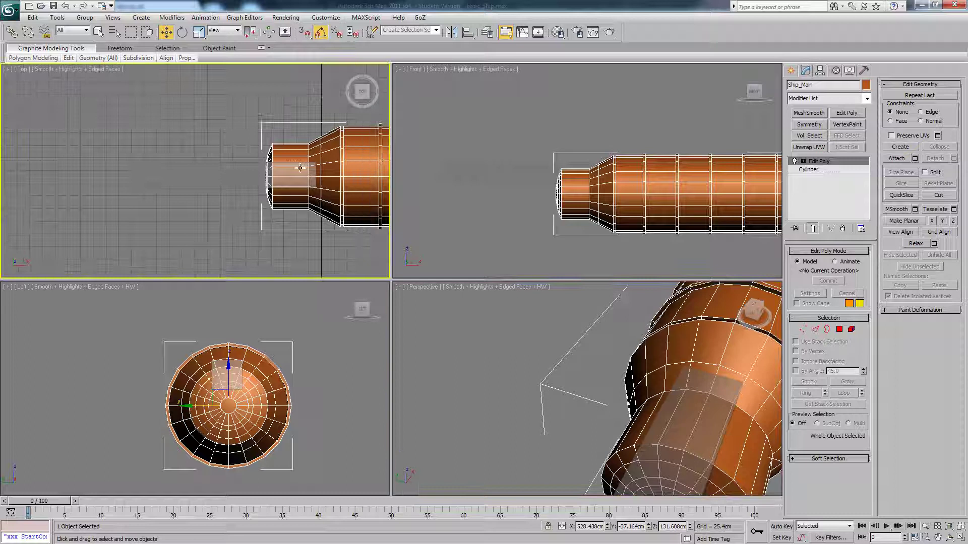
{"action": "middle_click_drag", "start_coordinate": [266, 170], "coordinate": [263, 166]}
{"action": "left_click", "coordinate": [269, 166]}
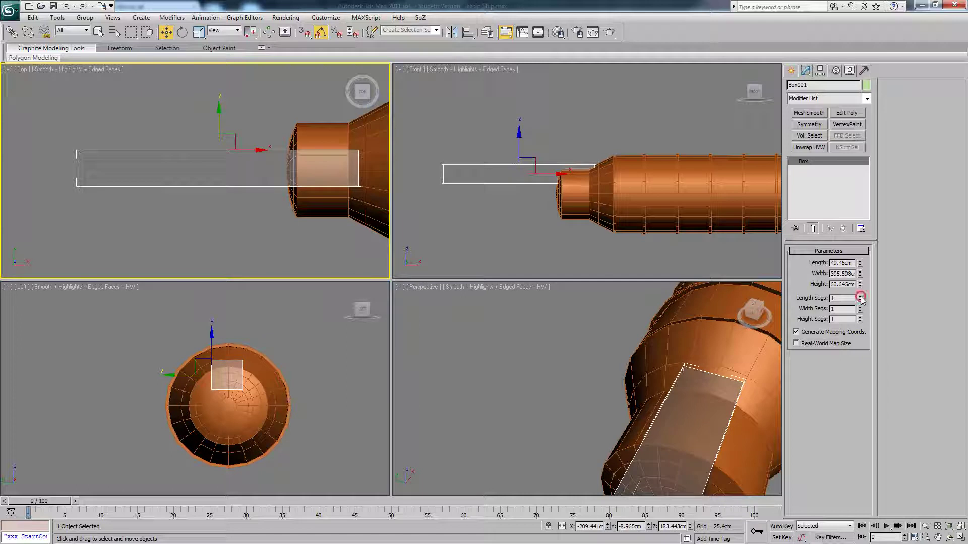
{"action": "left_click", "coordinate": [860, 296]}
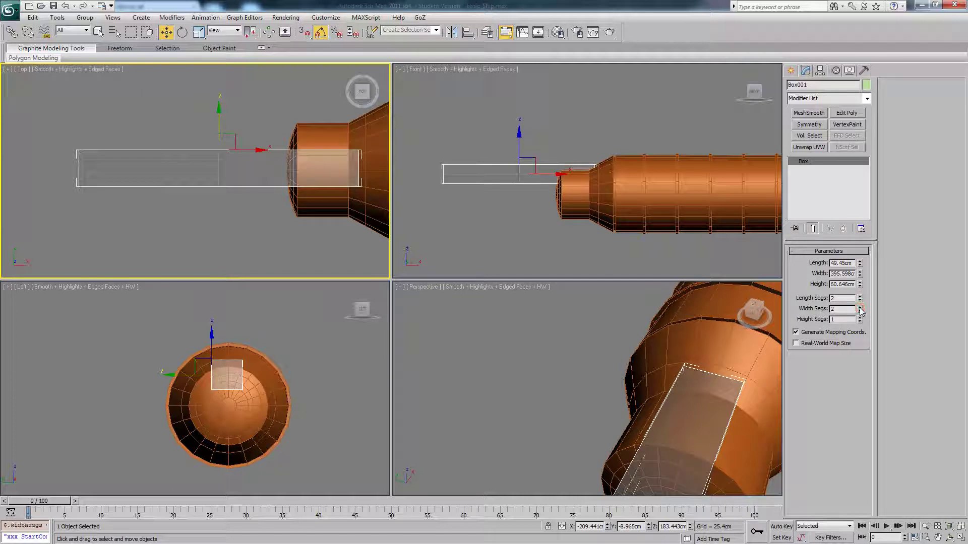
{"action": "left_click", "coordinate": [859, 317]}
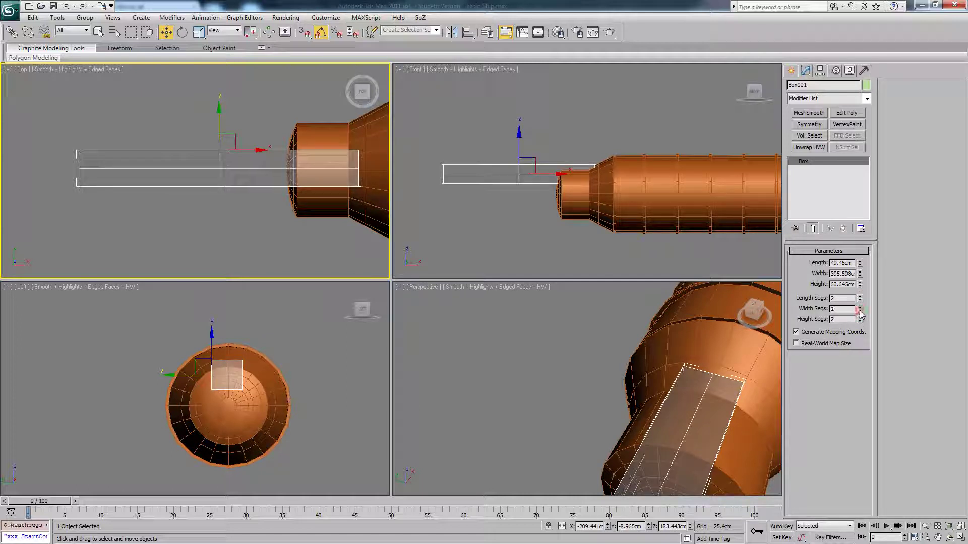
{"action": "middle_click_drag", "start_coordinate": [239, 136], "coordinate": [236, 131]}
{"action": "left_click_drag", "start_coordinate": [221, 121], "coordinate": [230, 123]}
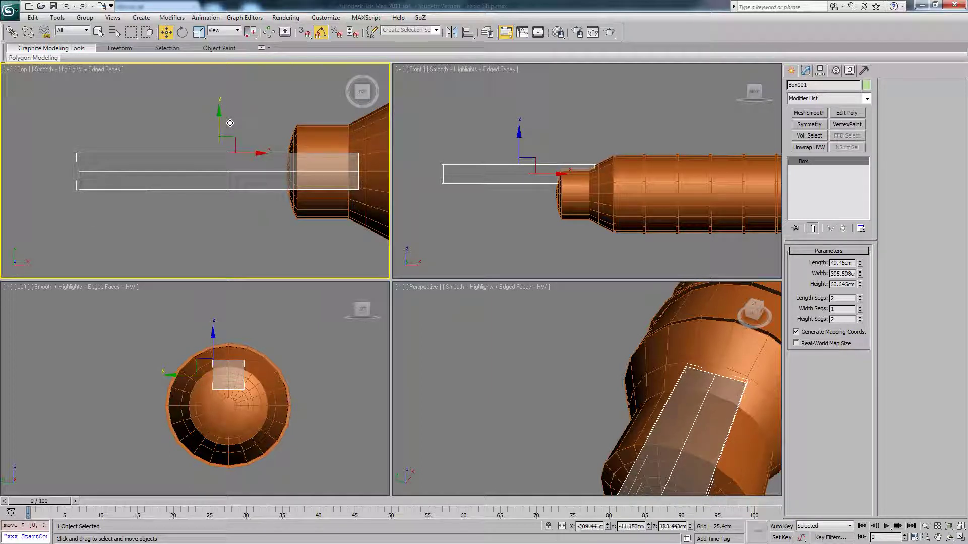
Move the two lengthwise edges on top of the hull's nose outward to line up with the neck box's sides
{"action": "scroll", "coordinate": [377, 151], "scroll_direction": "up", "scroll_amount": 2}
{"action": "left_click", "coordinate": [262, 139]}
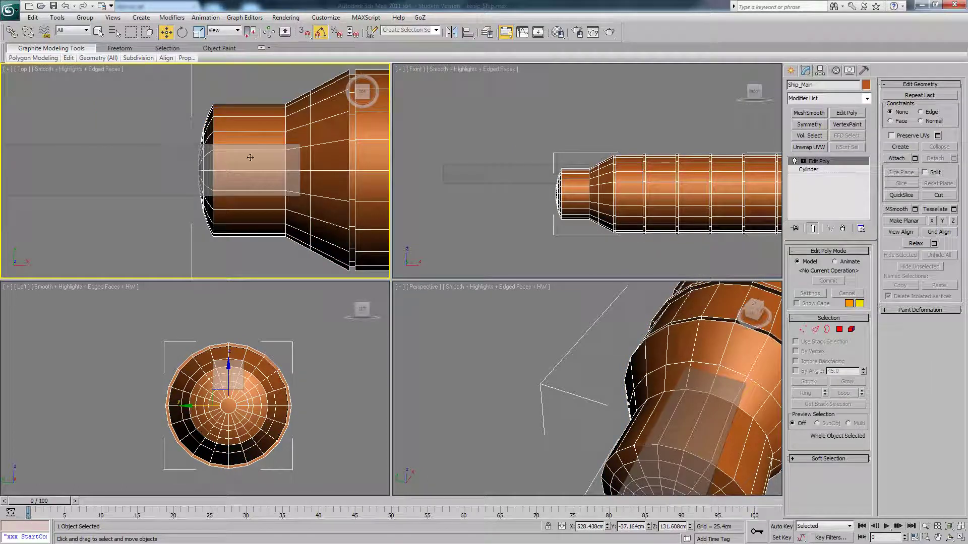
{"action": "scroll", "coordinate": [251, 156], "scroll_direction": "up", "scroll_amount": 2}
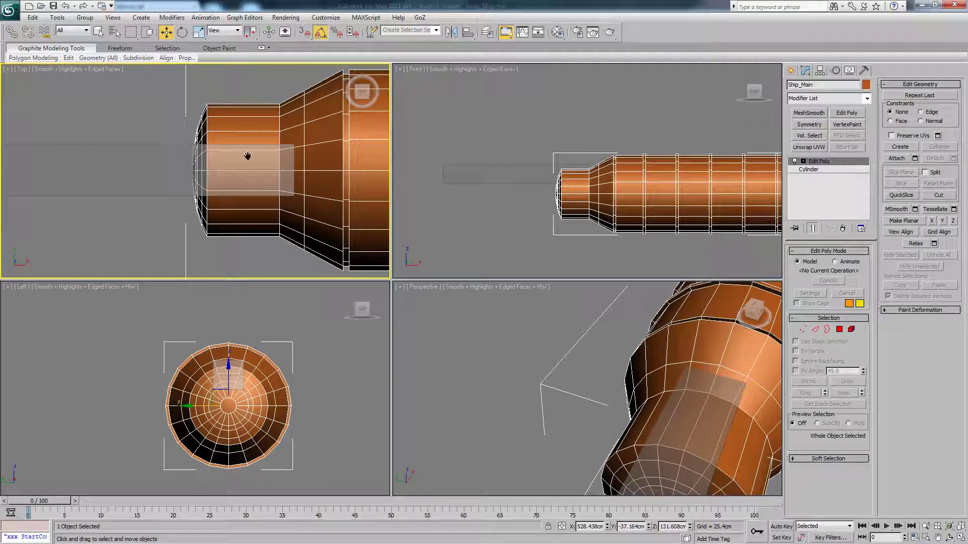
{"action": "left_click", "coordinate": [816, 330]}
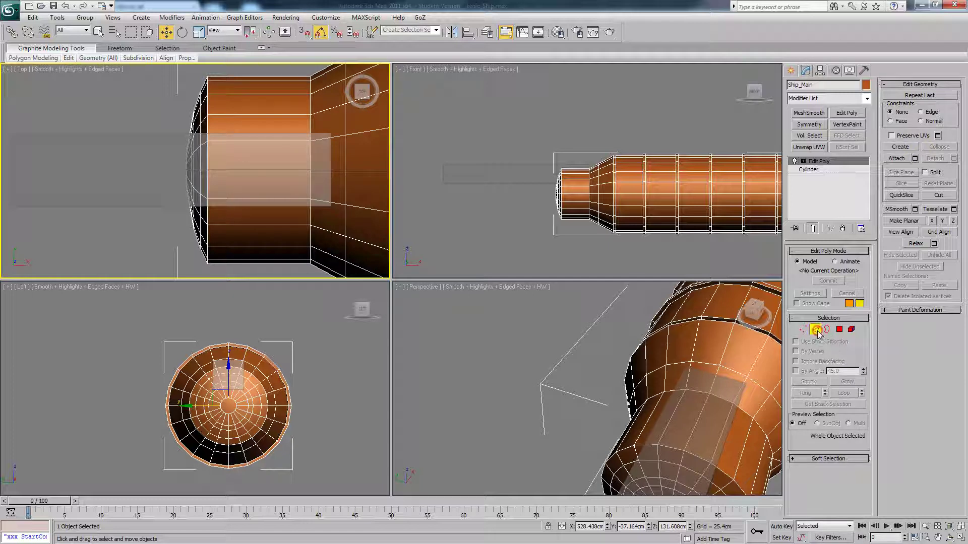
{"action": "left_click", "coordinate": [290, 143]}
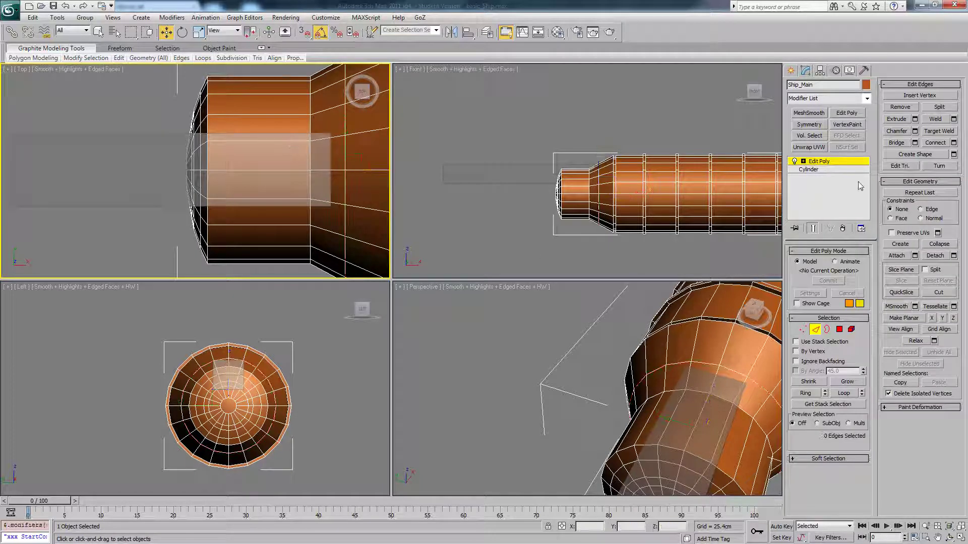
{"action": "left_click", "coordinate": [272, 198]}
{"action": "left_click", "coordinate": [267, 141]}
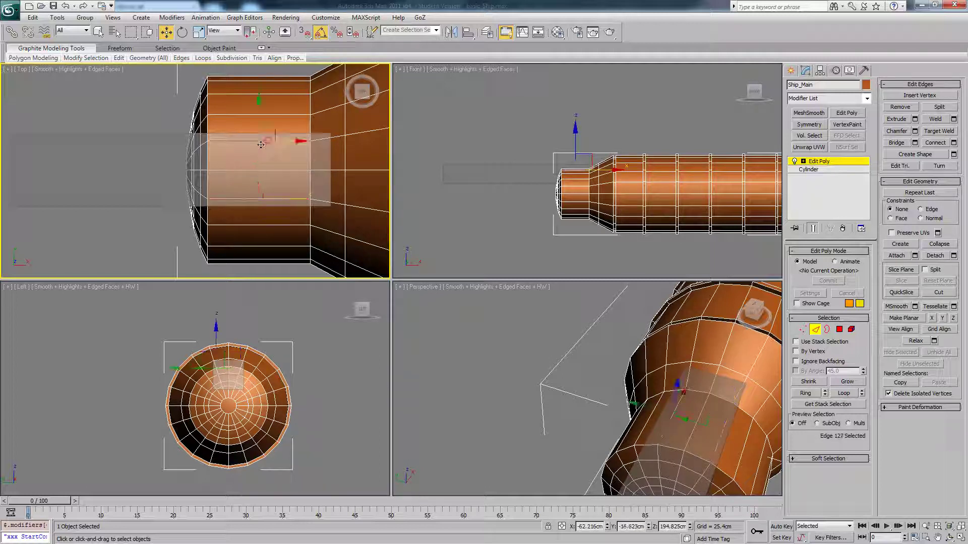
{"action": "left_click_drag", "start_coordinate": [260, 117], "coordinate": [267, 105]}
{"action": "middle_click_drag", "start_coordinate": [300, 171], "coordinate": [253, 183]}
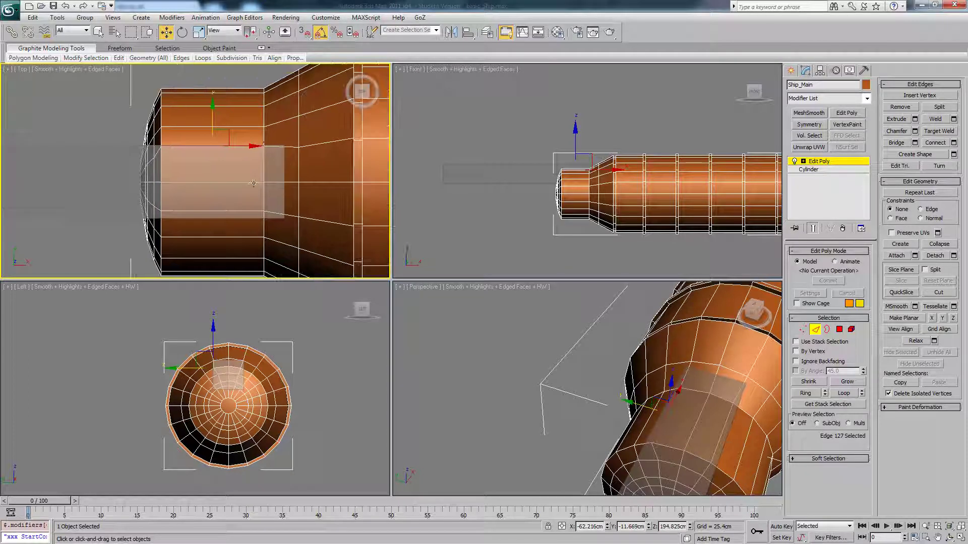
{"action": "left_click", "coordinate": [232, 211]}
{"action": "left_click_drag", "start_coordinate": [211, 182], "coordinate": [213, 189]}
Move the vertex on the hull taper's edge loop outward in the top view to line up with the neck box's side
{"action": "left_click", "coordinate": [803, 331]}
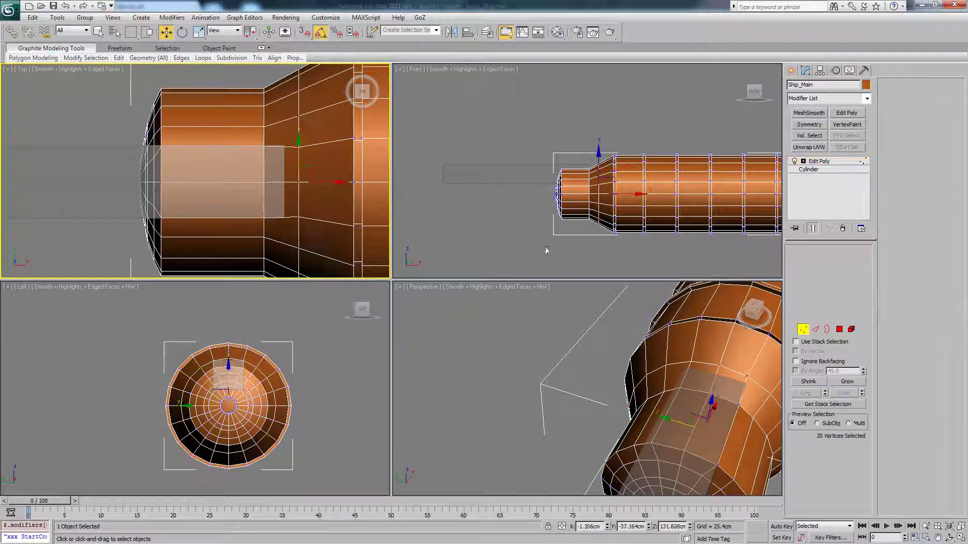
{"action": "left_click", "coordinate": [307, 155]}
{"action": "left_click", "coordinate": [298, 147]}
{"action": "left_click_drag", "start_coordinate": [295, 130], "coordinate": [302, 124]}
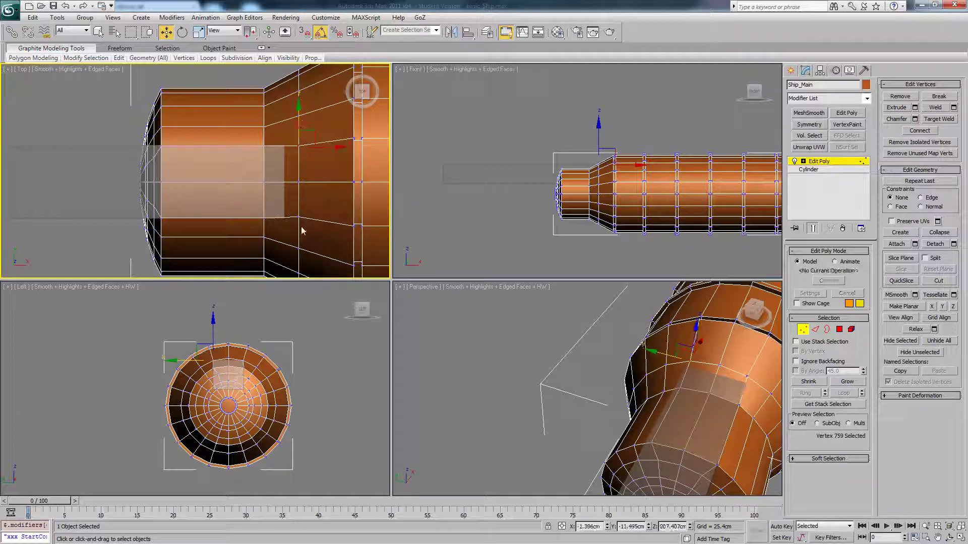
Move the opposite vertex on the hull taper's edge loop in the top view to line up with the neck box's other side
{"action": "left_click", "coordinate": [297, 217]}
{"action": "left_click_drag", "start_coordinate": [300, 190], "coordinate": [301, 190]}
{"action": "middle_click_drag", "start_coordinate": [713, 371], "coordinate": [708, 346], "text": "alt"}
Select the six polygons on the hull's rounded nose cap that lie within the neck box's outline
{"action": "left_click", "coordinate": [850, 330]}
{"action": "left_click", "coordinate": [840, 330]}
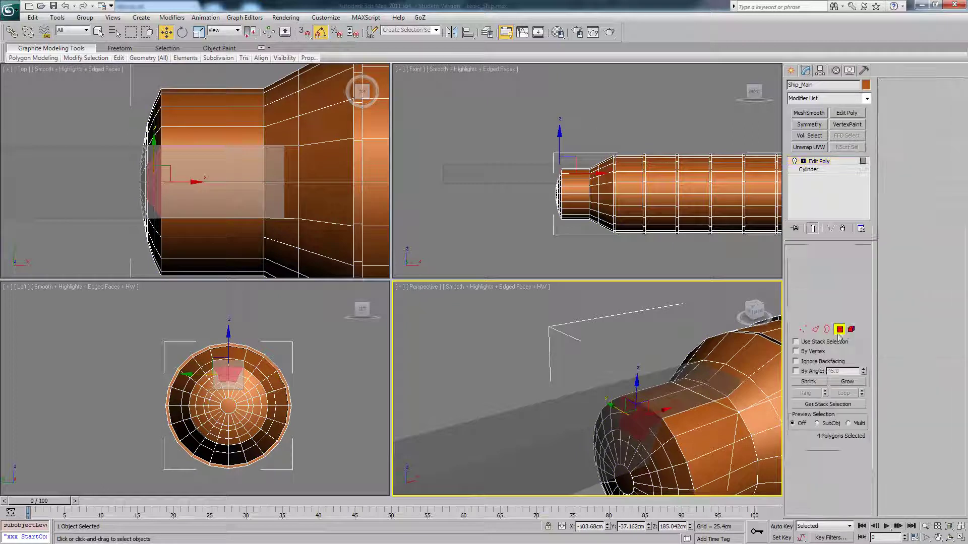
{"action": "left_click", "coordinate": [625, 438], "text": "ctrl"}
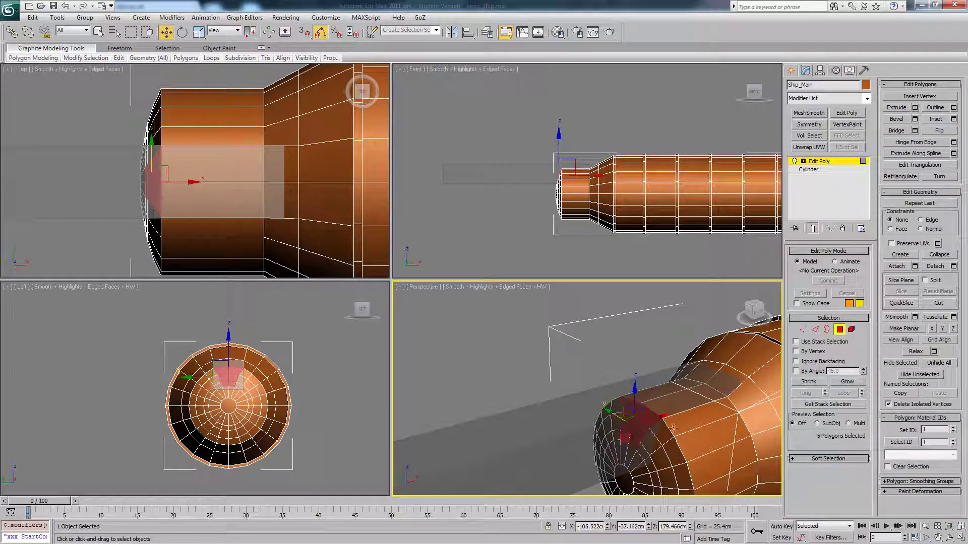
{"action": "middle_click_drag", "start_coordinate": [672, 428], "coordinate": [660, 422], "text": "alt"}
{"action": "left_click", "coordinate": [908, 108]}
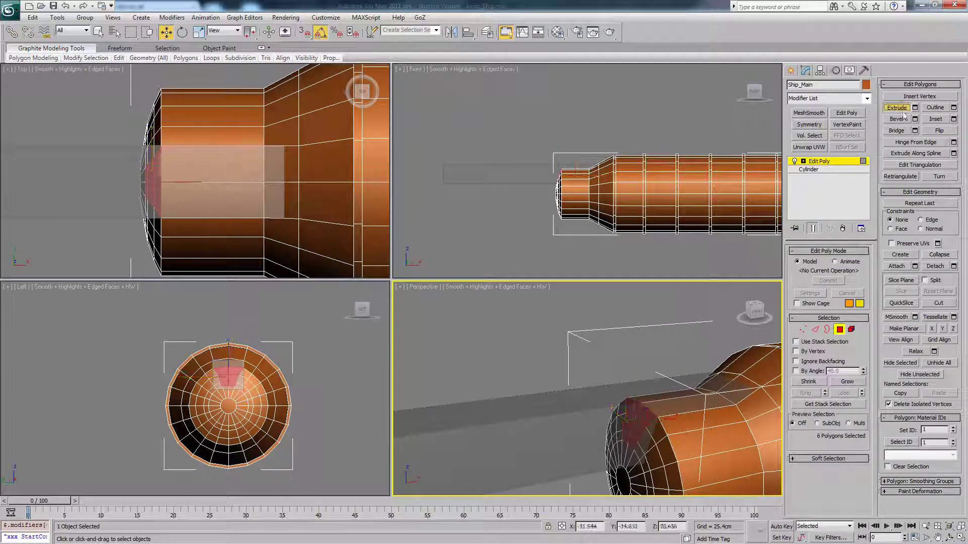
{"action": "left_click_drag", "start_coordinate": [660, 404], "coordinate": [608, 346]}
{"action": "key", "text": "ctrl+z"}
Extrude the selected nose cap polygons 93.925 cm as one group along Group Normals
{"action": "left_click", "coordinate": [915, 108]}
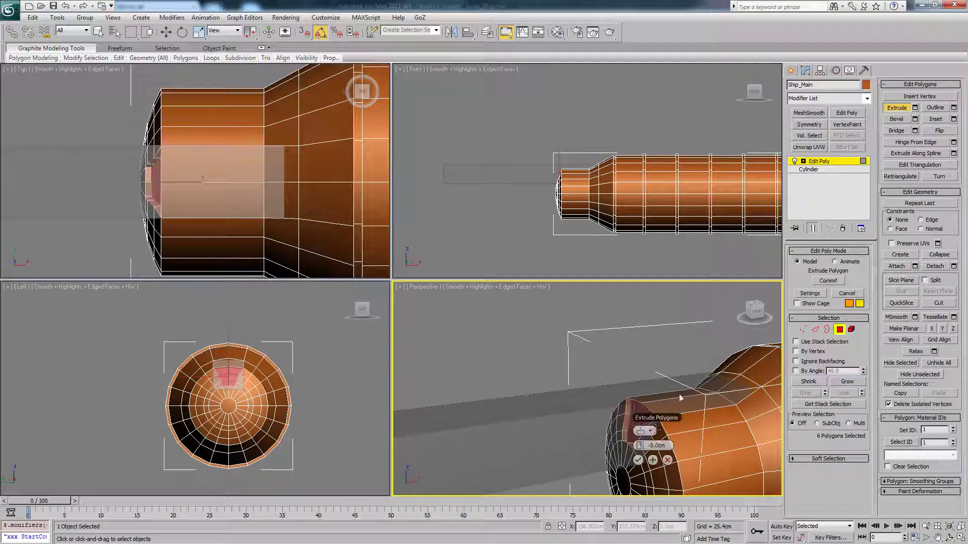
{"action": "left_click_drag", "start_coordinate": [644, 447], "coordinate": [648, 436]}
{"action": "left_click", "coordinate": [650, 432]}
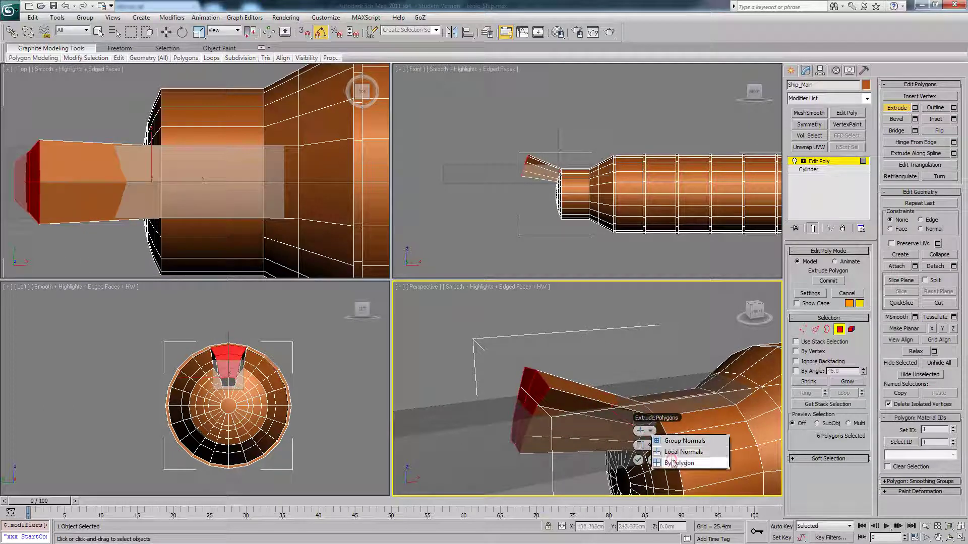
{"action": "left_click", "coordinate": [677, 463]}
{"action": "left_click", "coordinate": [651, 431]}
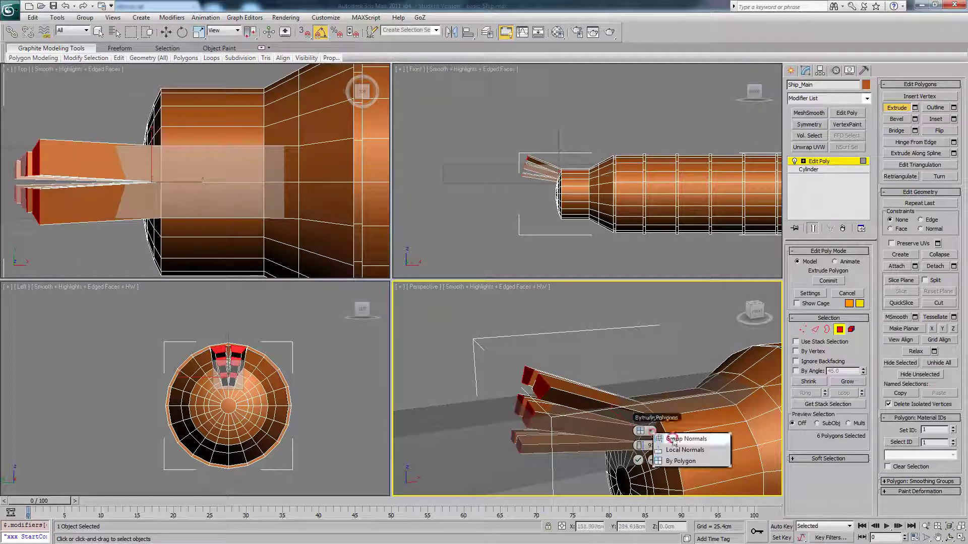
{"action": "left_click", "coordinate": [655, 442]}
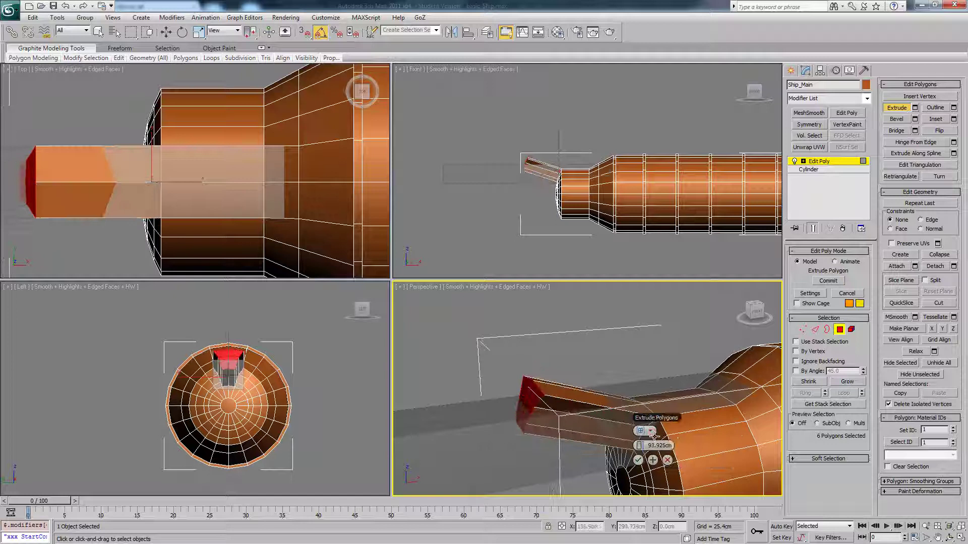
{"action": "left_click", "coordinate": [638, 462]}
Move the extruded end faces forward in the front view to the neck box's far end, at X about -402.8 cm
{"action": "middle_click_drag", "start_coordinate": [550, 193], "coordinate": [609, 218]}
{"action": "key", "text": "w"}
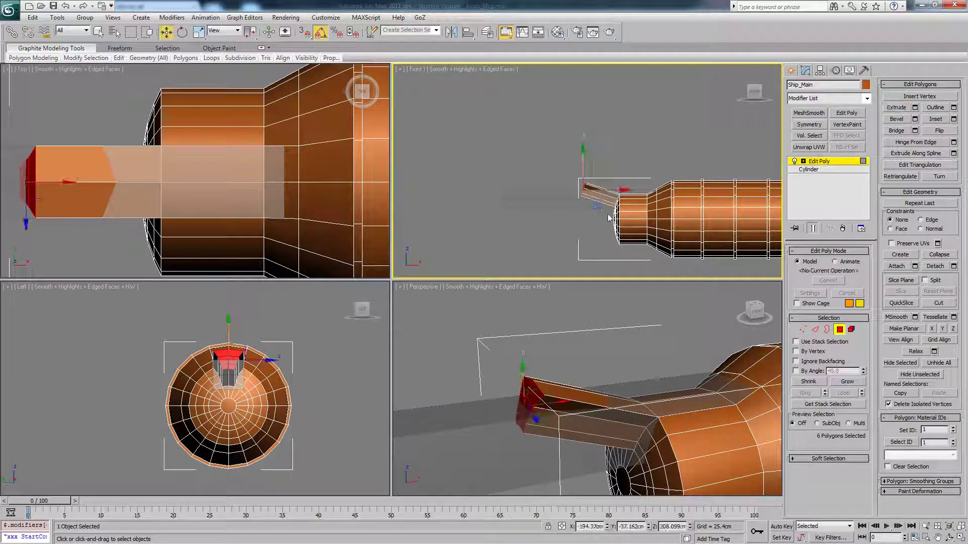
{"action": "left_click_drag", "start_coordinate": [592, 183], "coordinate": [520, 184]}
{"action": "scroll", "coordinate": [537, 201], "scroll_direction": "up", "scroll_amount": 3}
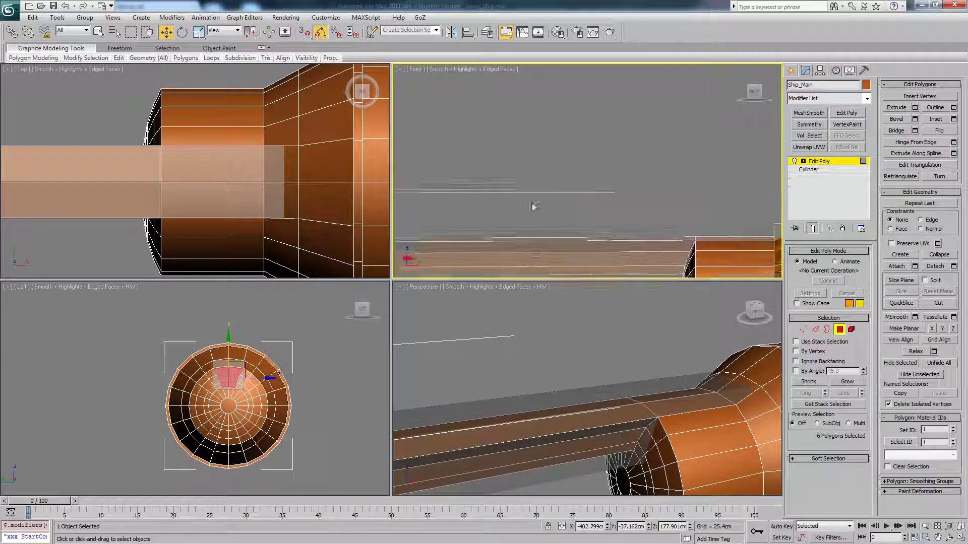
{"action": "left_click_drag", "start_coordinate": [492, 178], "coordinate": [499, 178]}
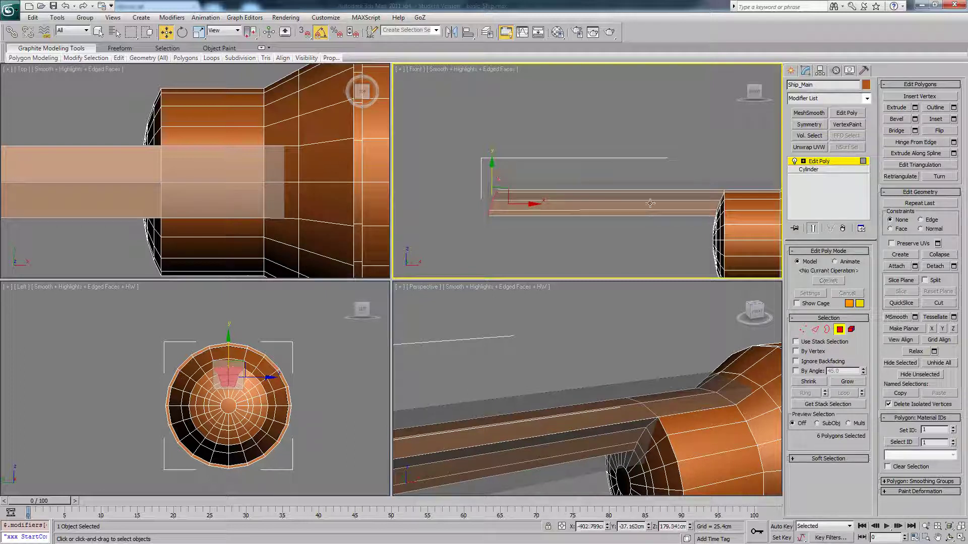
Delete the two polygons on top of the hull taper where the neck box enters it
{"action": "scroll", "coordinate": [659, 344], "scroll_direction": "down", "scroll_amount": 5}
{"action": "middle_click_drag", "start_coordinate": [670, 378], "coordinate": [645, 378], "text": "alt"}
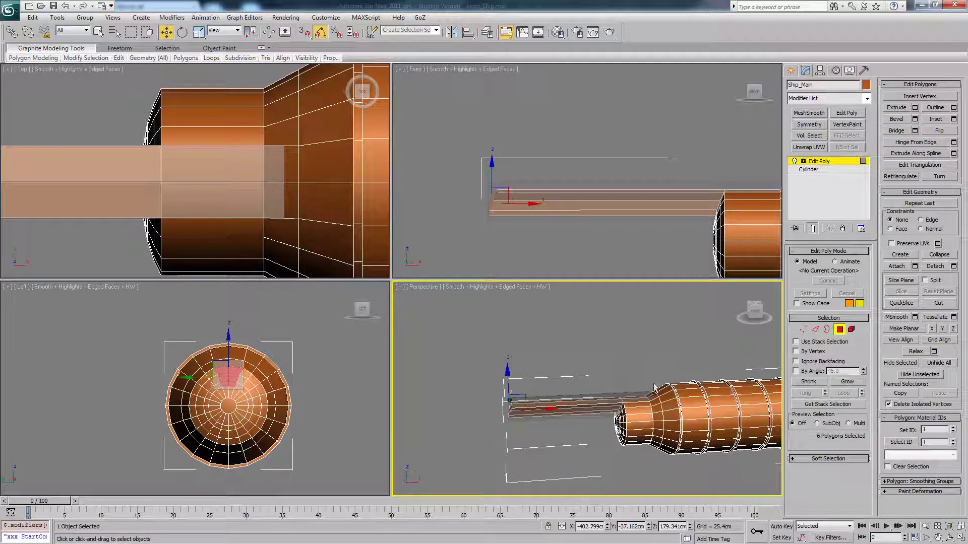
{"action": "scroll", "coordinate": [655, 389], "scroll_direction": "up", "scroll_amount": 6}
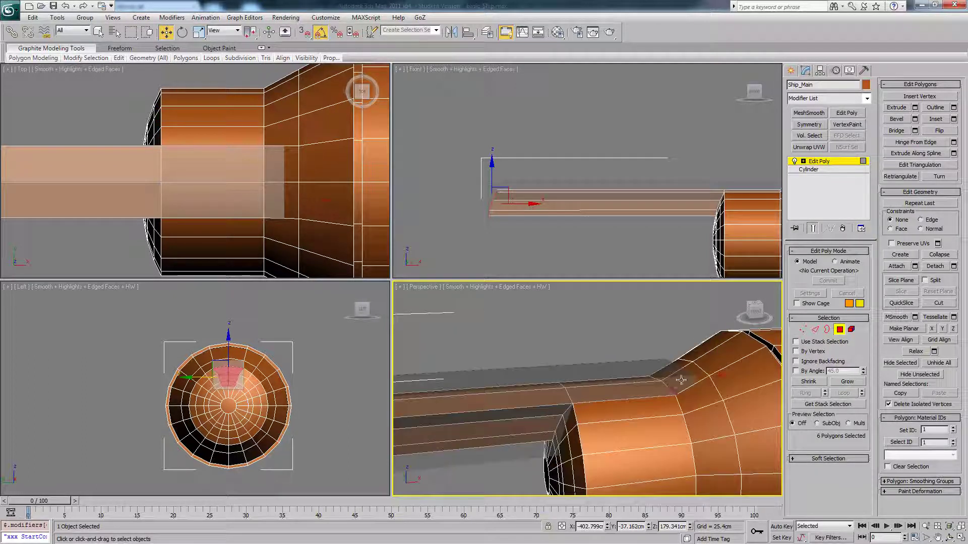
{"action": "left_click", "coordinate": [680, 383]}
{"action": "left_click", "coordinate": [672, 371], "text": "ctrl"}
{"action": "middle_click_drag", "start_coordinate": [673, 372], "coordinate": [652, 383], "text": "alt"}
{"action": "key", "text": "Delete"}
Select the four polygons along the top of the extruded neck and nose using By Angle set to 20
{"action": "left_click", "coordinate": [651, 397]}
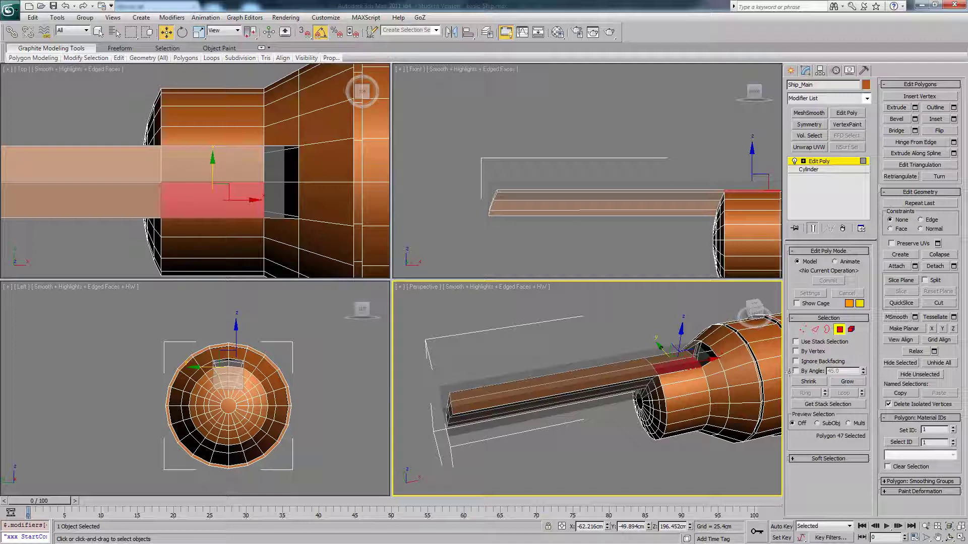
{"action": "left_click", "coordinate": [638, 369]}
{"action": "double_click", "coordinate": [843, 371]}
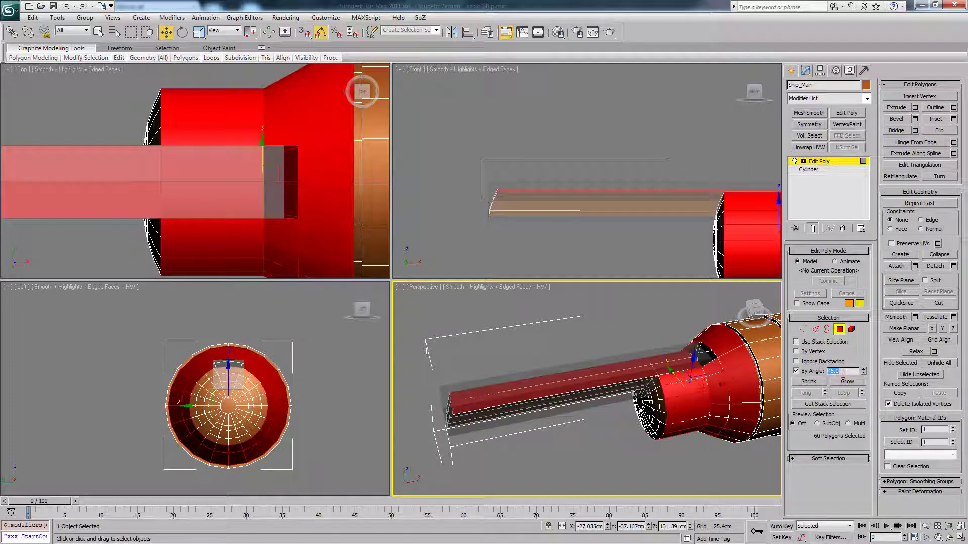
{"action": "type", "text": "20"}
{"action": "key", "text": "Return"}
{"action": "left_click", "coordinate": [637, 369]}
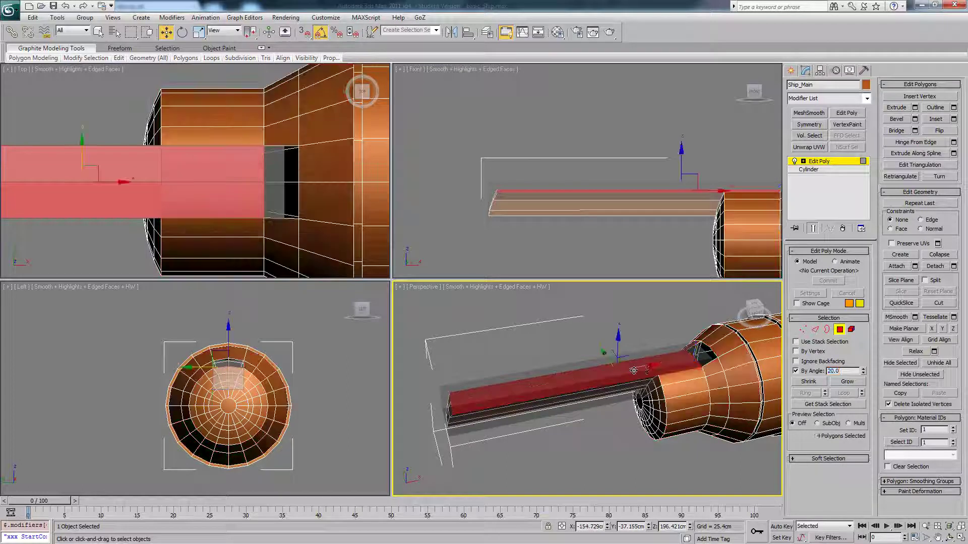
{"action": "mouse_move", "coordinate": [639, 370]}
{"action": "middle_mouse_down", "text": "alt"}
{"action": "mouse_move", "coordinate": [658, 381]}
{"action": "mouse_move", "coordinate": [637, 386]}
{"action": "mouse_move", "coordinate": [645, 379]}
{"action": "middle_mouse_up", "text": "alt"}
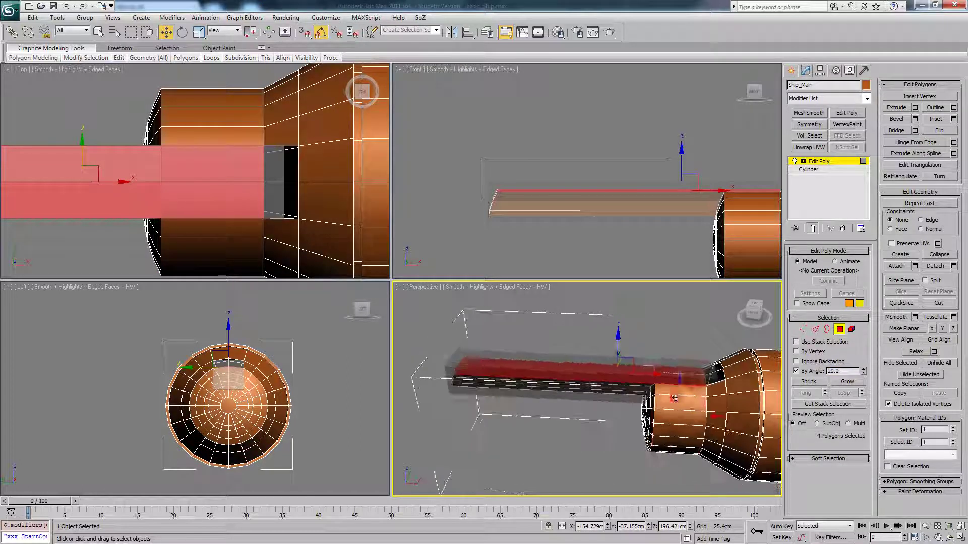
{"action": "left_click", "coordinate": [675, 396]}
{"action": "left_click", "coordinate": [636, 377]}
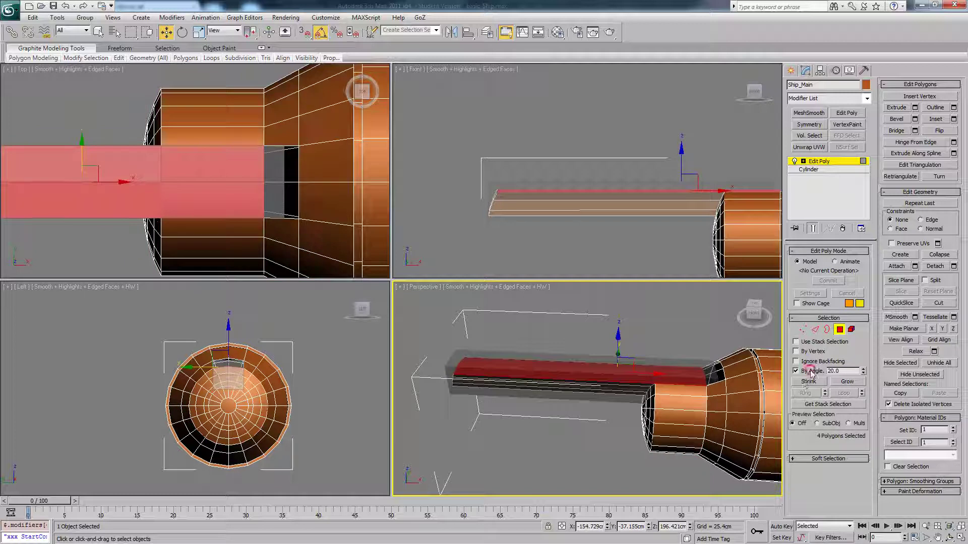
Extrude the neck's four top polygons upward about 13 cm towards the top of the neck box
{"action": "middle_click_drag", "start_coordinate": [639, 374], "coordinate": [687, 372], "text": "alt"}
{"action": "scroll", "coordinate": [669, 371], "scroll_direction": "up", "scroll_amount": 3}
{"action": "scroll", "coordinate": [687, 372], "scroll_direction": "down", "scroll_amount": 4}
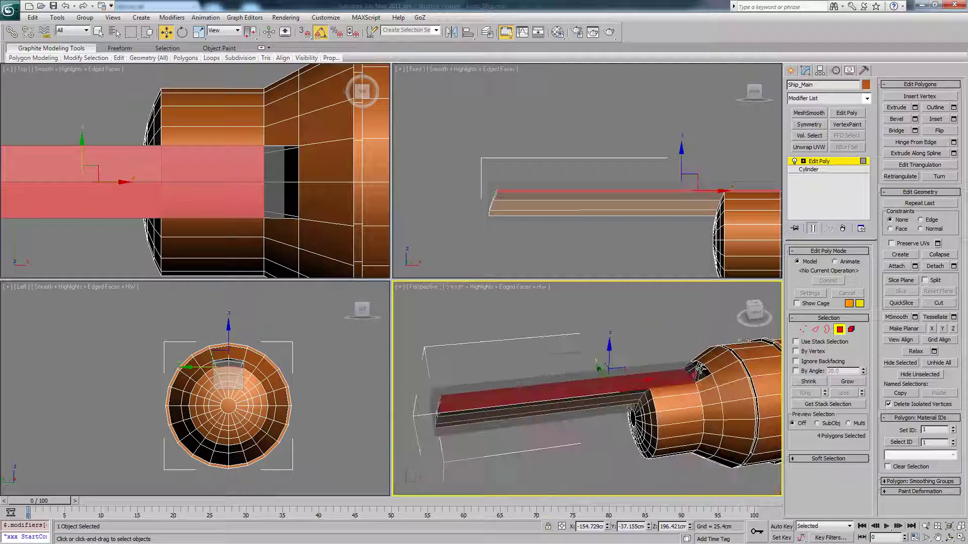
{"action": "left_click", "coordinate": [897, 107]}
{"action": "left_click_drag", "start_coordinate": [635, 384], "coordinate": [642, 372]}
{"action": "right_click", "coordinate": [641, 372]}
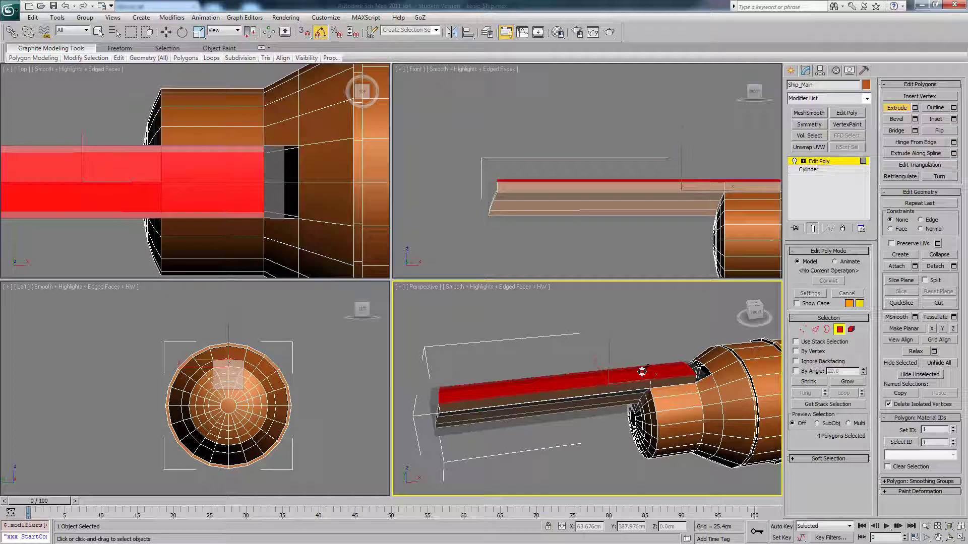
Try to target-weld the raised neck's rear corner vertex to the hull taper vertex at the edge of the opening
{"action": "middle_click_drag", "start_coordinate": [642, 371], "coordinate": [623, 391], "text": "alt"}
{"action": "scroll", "coordinate": [608, 394], "scroll_direction": "up", "scroll_amount": 3}
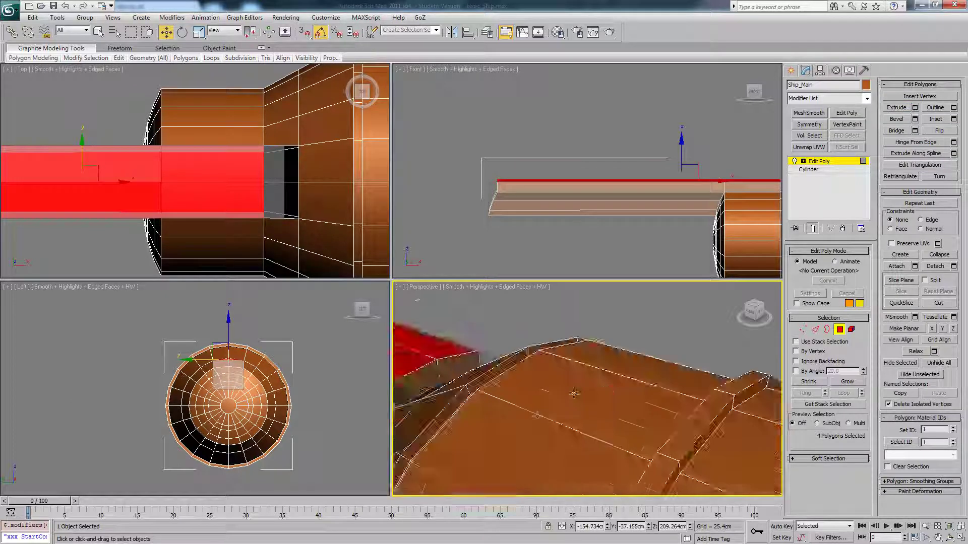
{"action": "middle_click_drag", "start_coordinate": [717, 429], "coordinate": [636, 384], "text": "alt"}
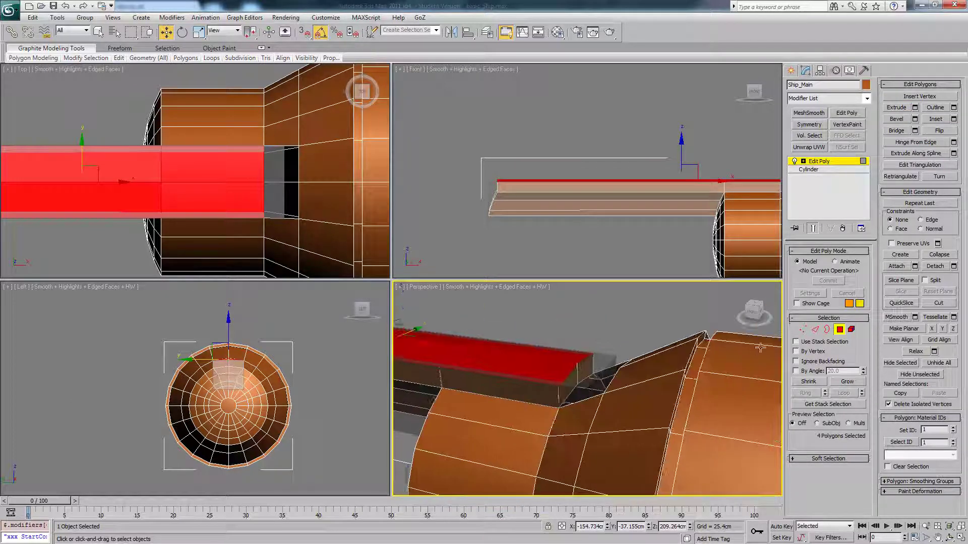
{"action": "left_click", "coordinate": [800, 330]}
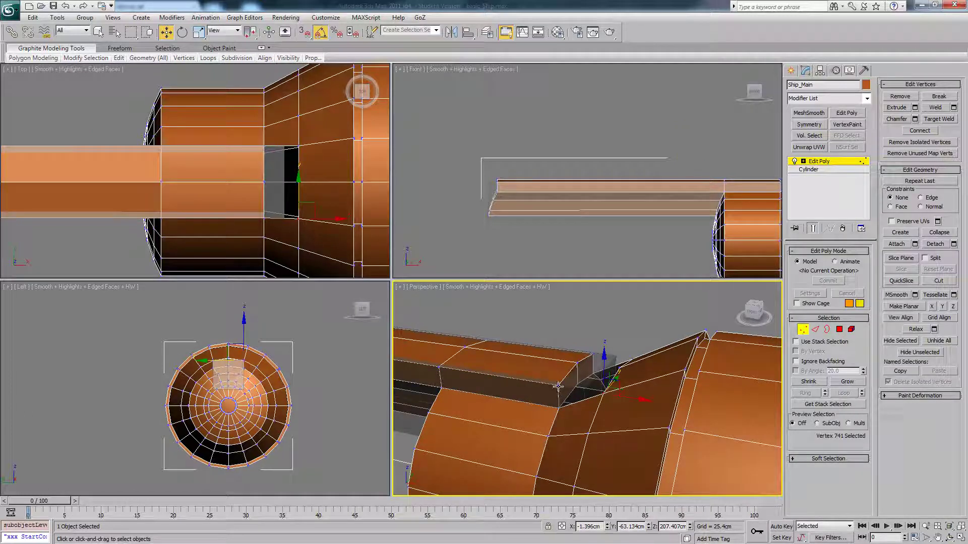
{"action": "middle_click_drag", "start_coordinate": [590, 388], "coordinate": [575, 366], "text": "alt"}
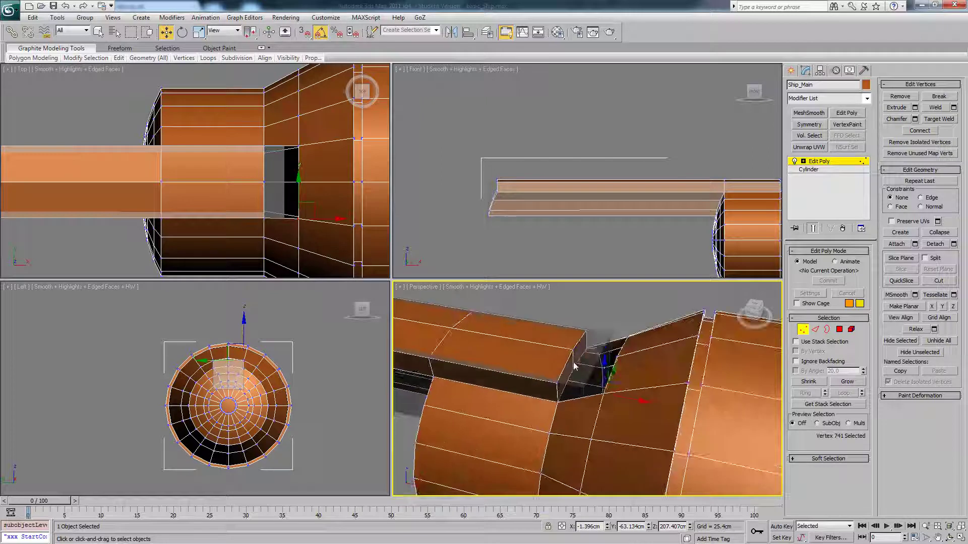
{"action": "middle_click_drag", "start_coordinate": [644, 359], "coordinate": [645, 356], "text": "alt"}
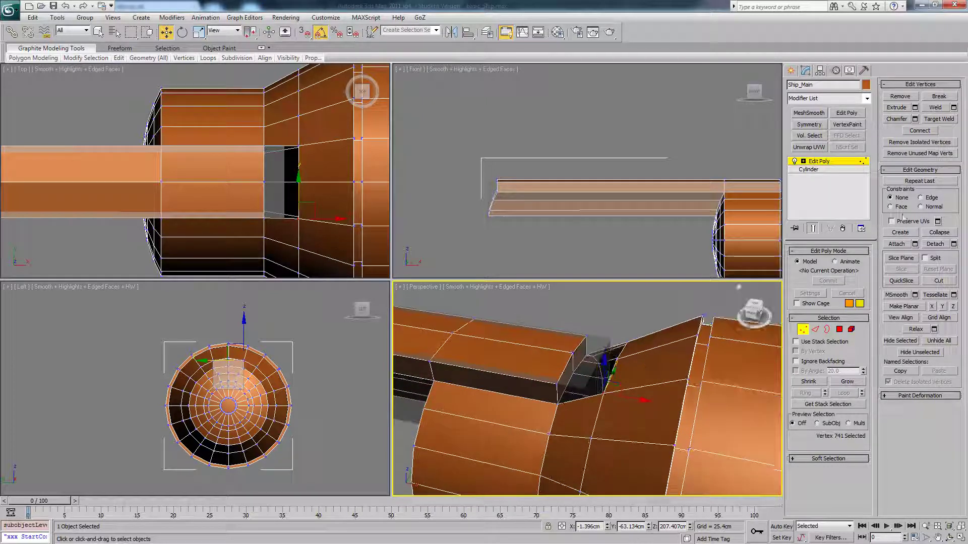
{"action": "left_click", "coordinate": [947, 118]}
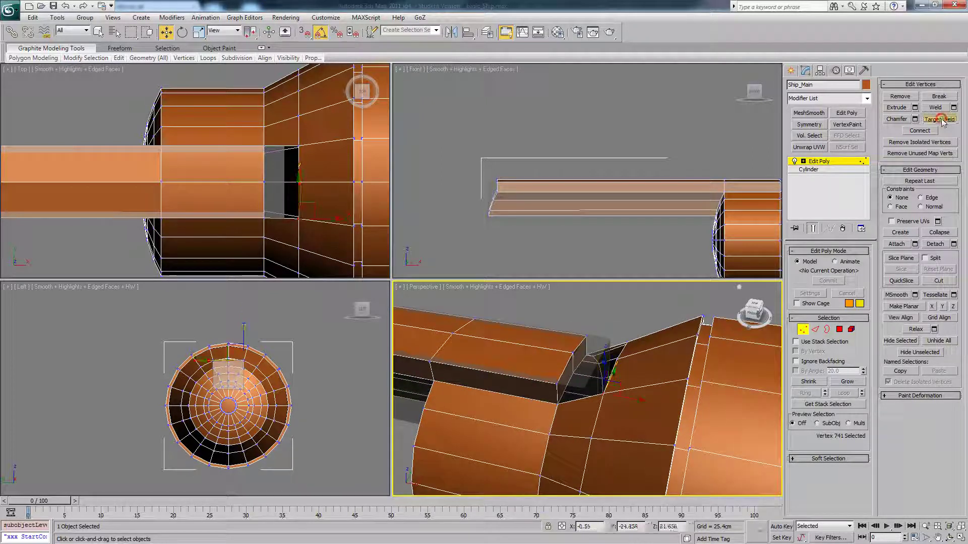
{"action": "left_click", "coordinate": [556, 384]}
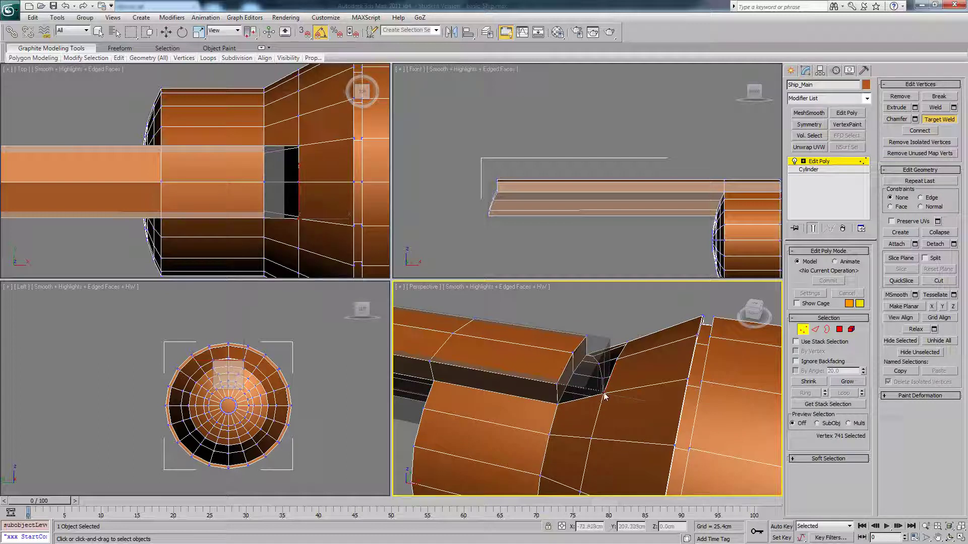
{"action": "left_click", "coordinate": [602, 397]}
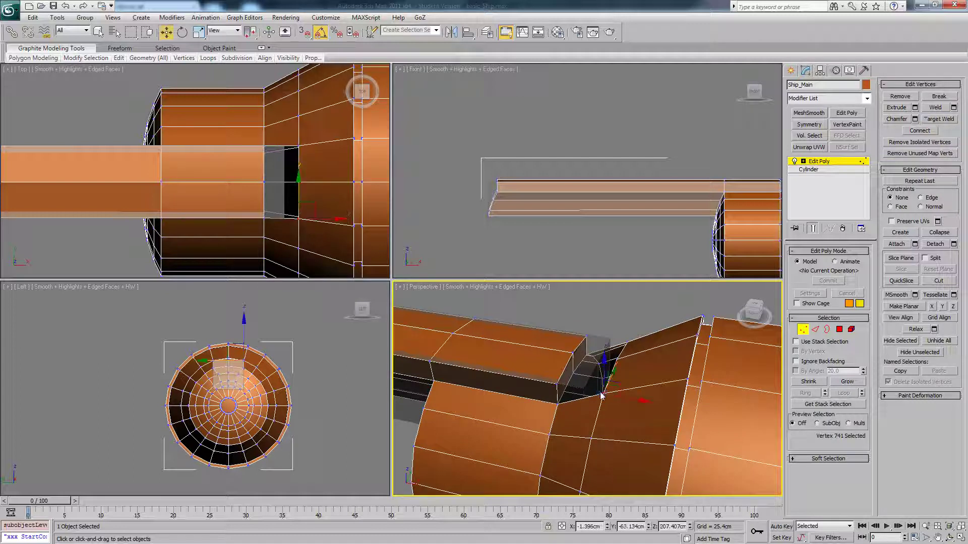
{"action": "key", "text": "w"}
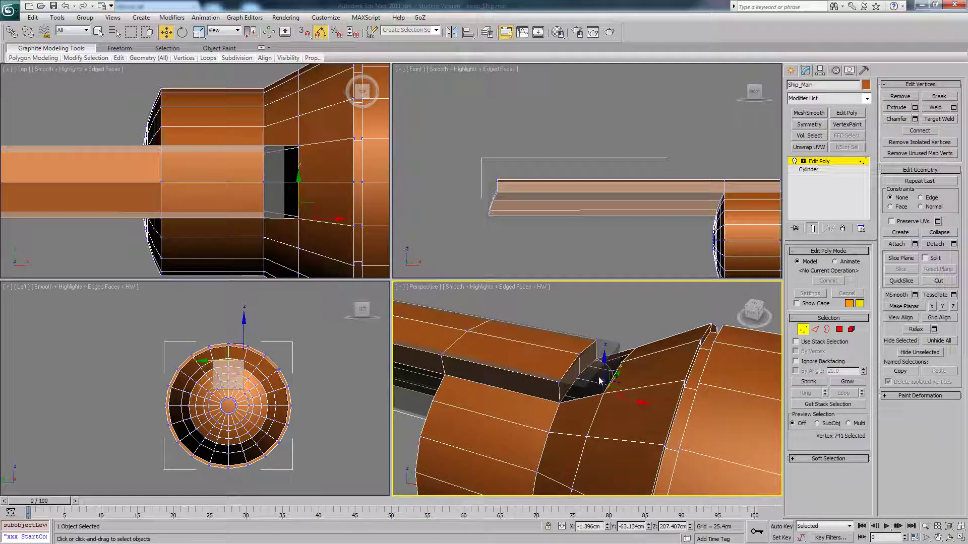
Delete the rear end polygons of the raised neck that face the opening in the hull taper
{"action": "left_click", "coordinate": [839, 329]}
{"action": "left_click", "coordinate": [574, 375]}
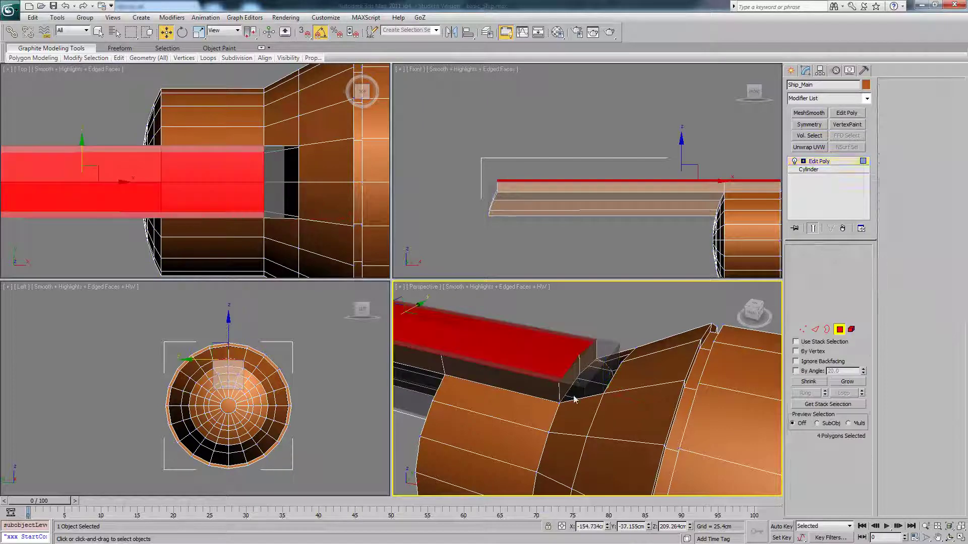
{"action": "left_click", "coordinate": [574, 375]}
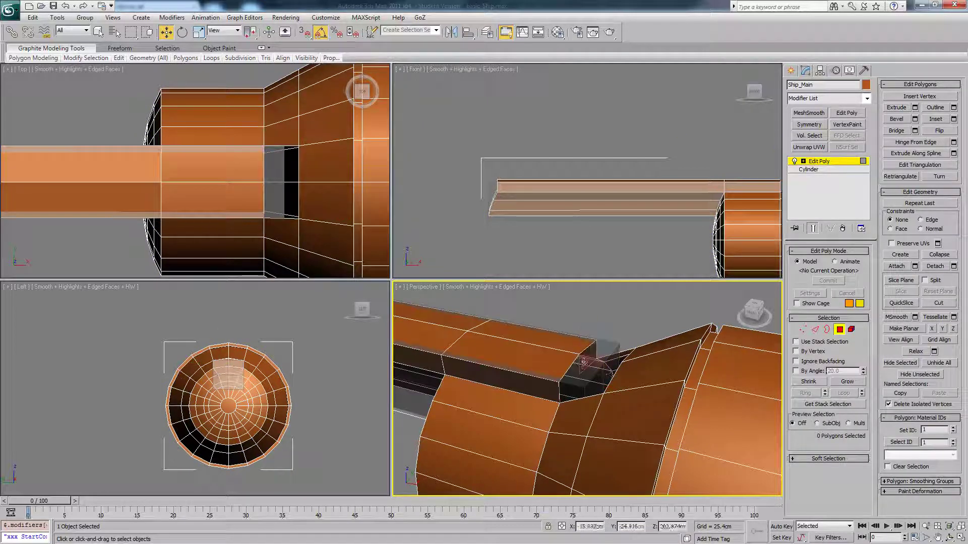
Target-weld the raised neck's three rear top vertices to the matching vertices on the hull taper, closing the opening
{"action": "left_click", "coordinate": [802, 329]}
{"action": "left_click", "coordinate": [930, 119]}
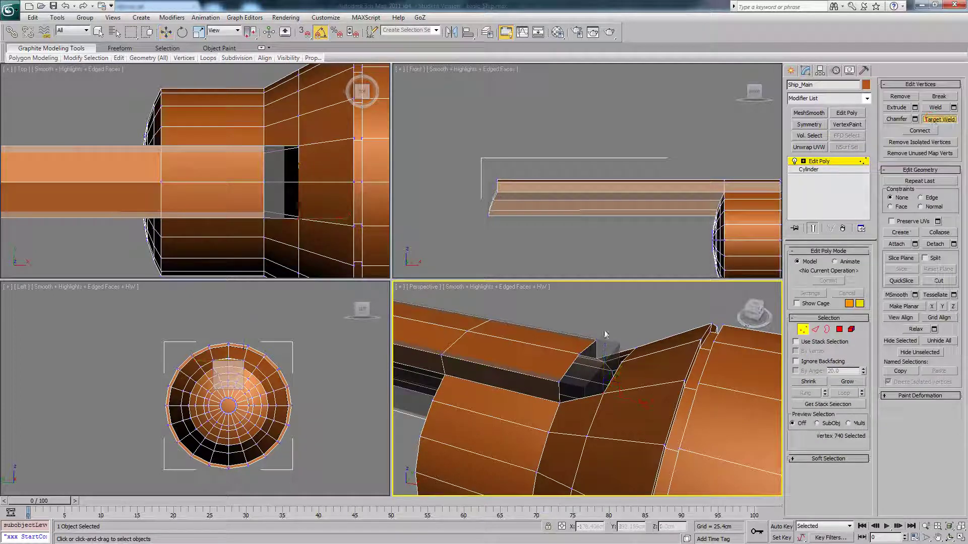
{"action": "left_click", "coordinate": [602, 393]}
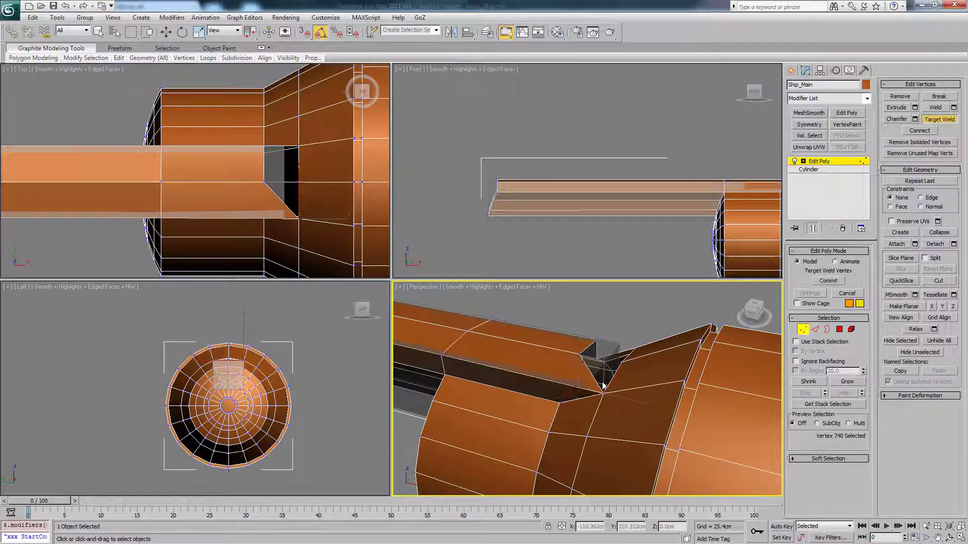
{"action": "middle_click_drag", "start_coordinate": [602, 393], "coordinate": [583, 341], "text": "alt"}
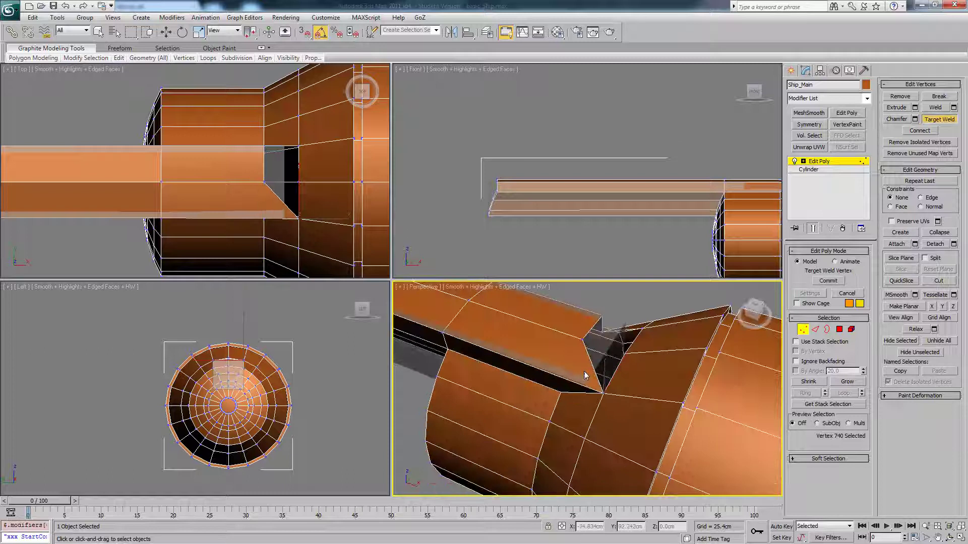
{"action": "left_click", "coordinate": [625, 352]}
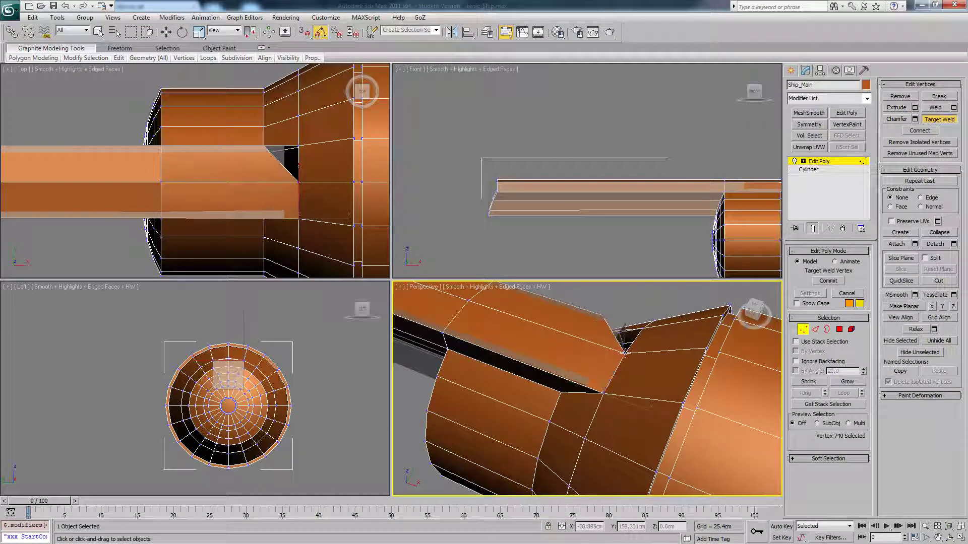
{"action": "left_click", "coordinate": [642, 327]}
{"action": "right_click", "coordinate": [650, 341]}
{"action": "scroll", "coordinate": [599, 377], "scroll_direction": "down", "scroll_amount": 5}
{"action": "middle_click_drag", "start_coordinate": [608, 379], "coordinate": [636, 399], "text": "alt"}
{"action": "key", "text": "1"}
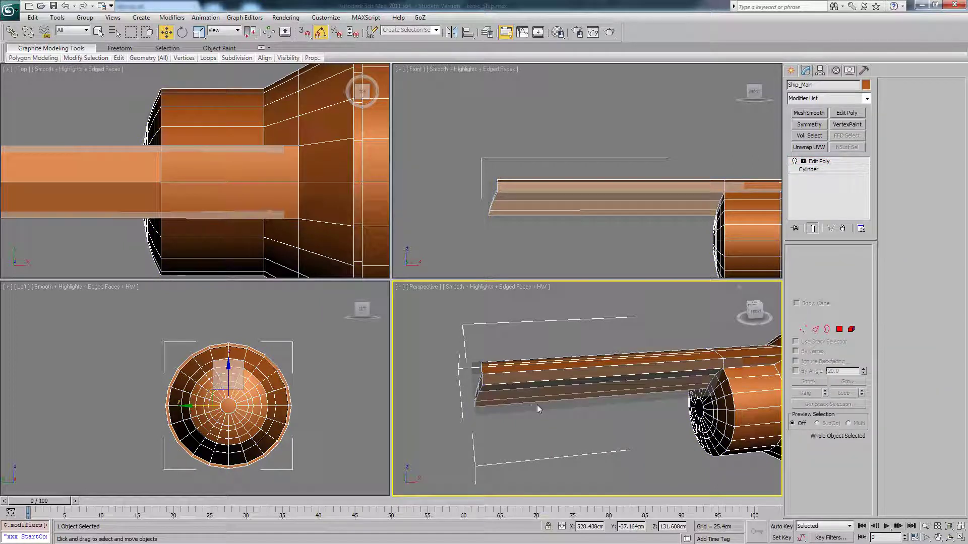
Delete the translucent box that served as the neck's reference
{"action": "left_click", "coordinate": [537, 404]}
{"action": "middle_click_drag", "start_coordinate": [655, 398], "coordinate": [632, 388]}
{"action": "key", "text": "Delete"}
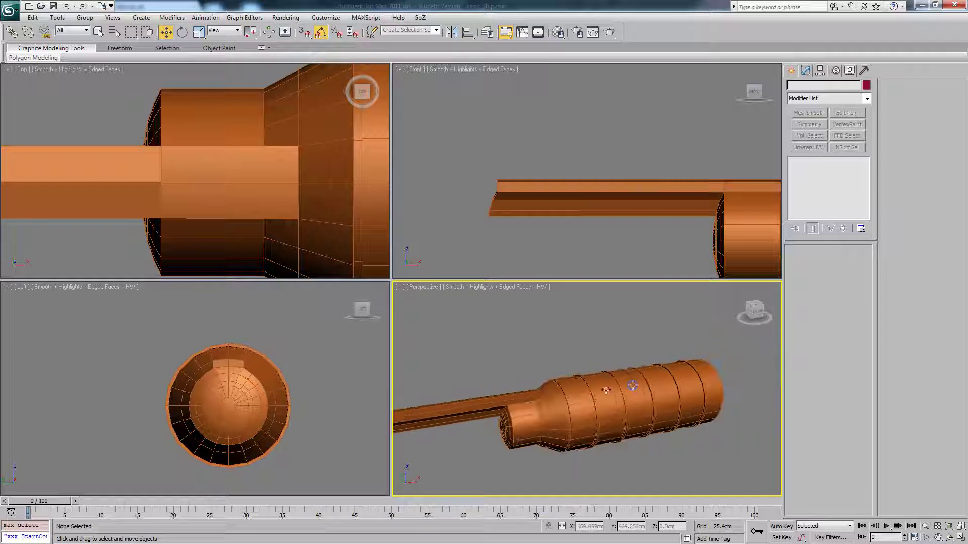
Unhide all objects and examine the ship against the blueprints with edge display off in the perspective view
{"action": "right_click", "coordinate": [632, 389]}
{"action": "left_click", "coordinate": [650, 339]}
{"action": "middle_click_drag", "start_coordinate": [650, 339], "coordinate": [620, 376], "text": "alt"}
{"action": "key", "text": "F4"}
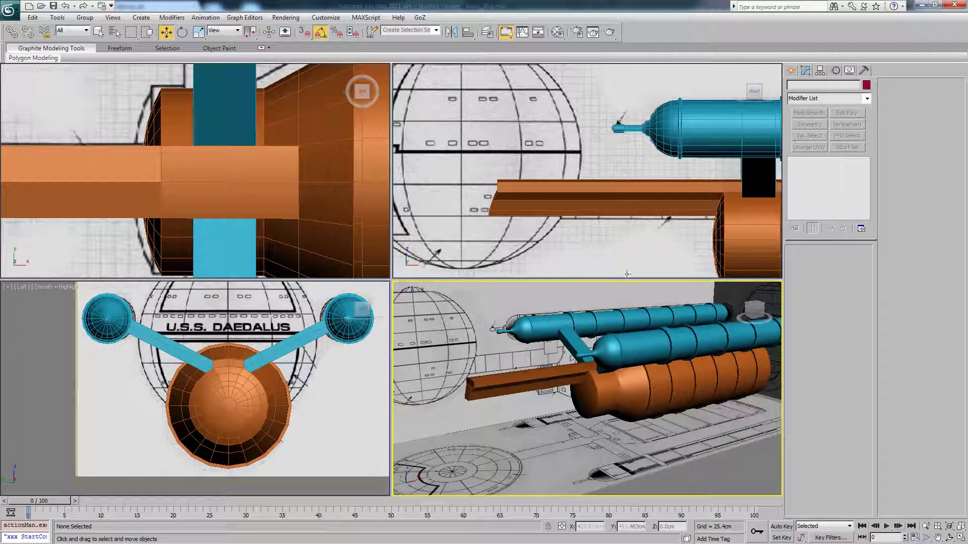
{"action": "middle_click_drag", "start_coordinate": [625, 212], "coordinate": [581, 181]}
{"action": "scroll", "coordinate": [592, 191], "scroll_direction": "down", "scroll_amount": 2}
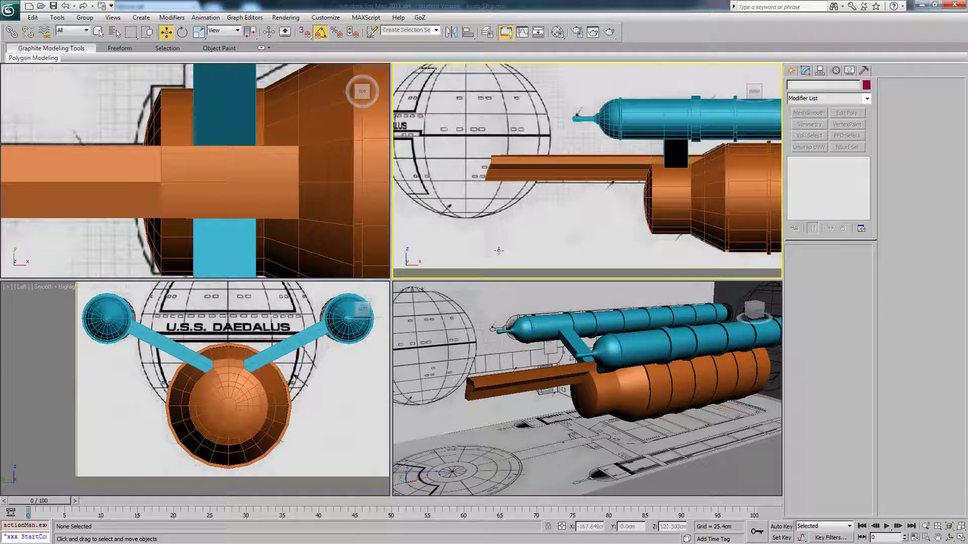
{"action": "middle_click_drag", "start_coordinate": [550, 398], "coordinate": [545, 360], "text": "alt"}
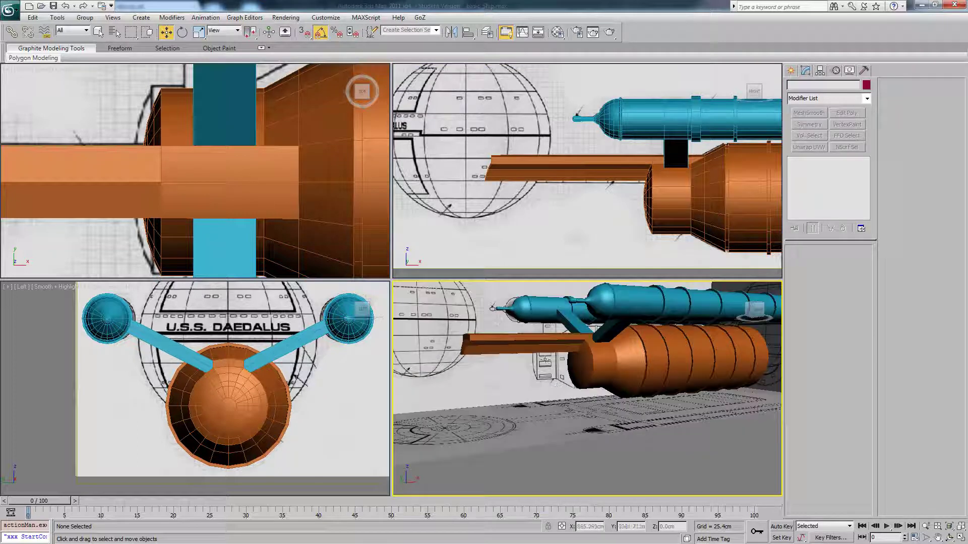
{"action": "scroll", "coordinate": [559, 373], "scroll_direction": "up", "scroll_amount": 5}
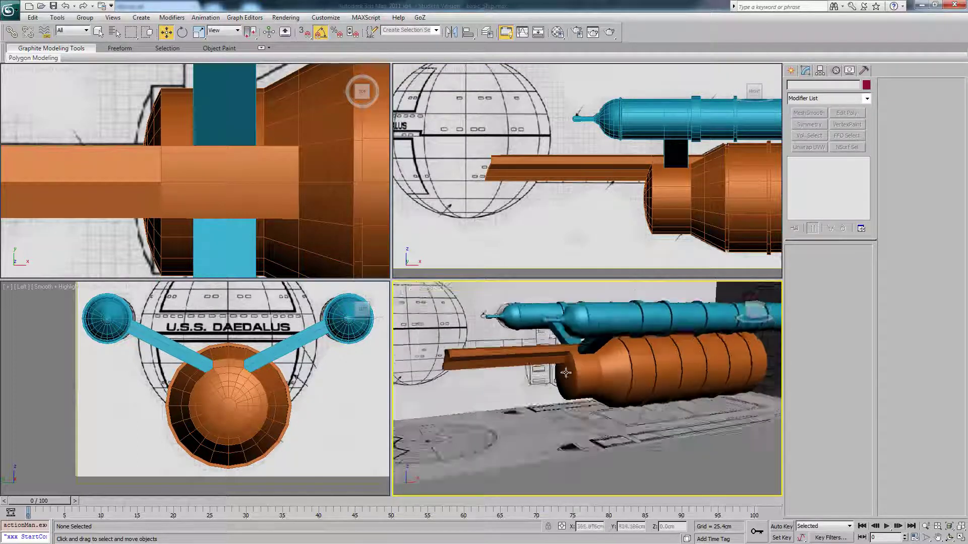
Select the main hull and start editing its polygons
{"action": "left_click", "coordinate": [586, 374]}
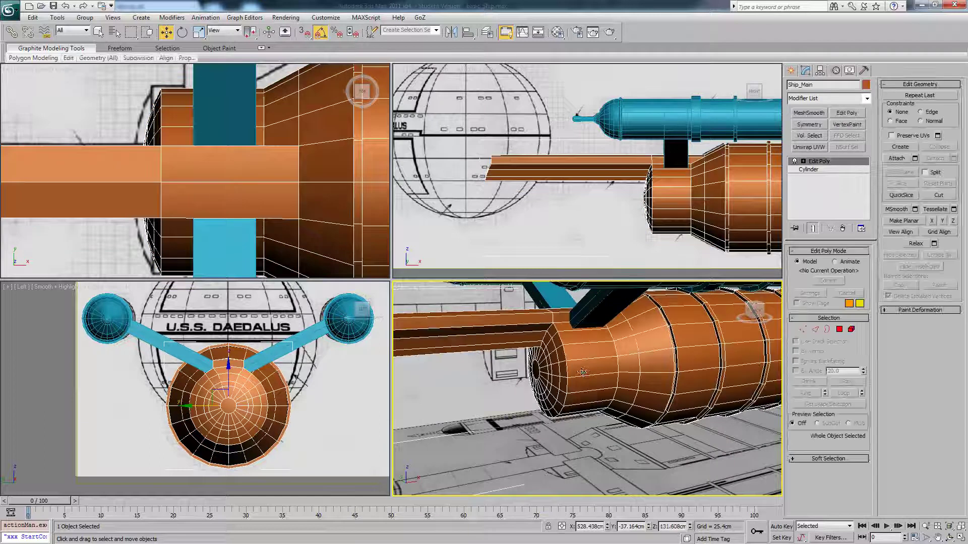
{"action": "middle_click_drag", "start_coordinate": [590, 373], "coordinate": [596, 371], "text": "alt"}
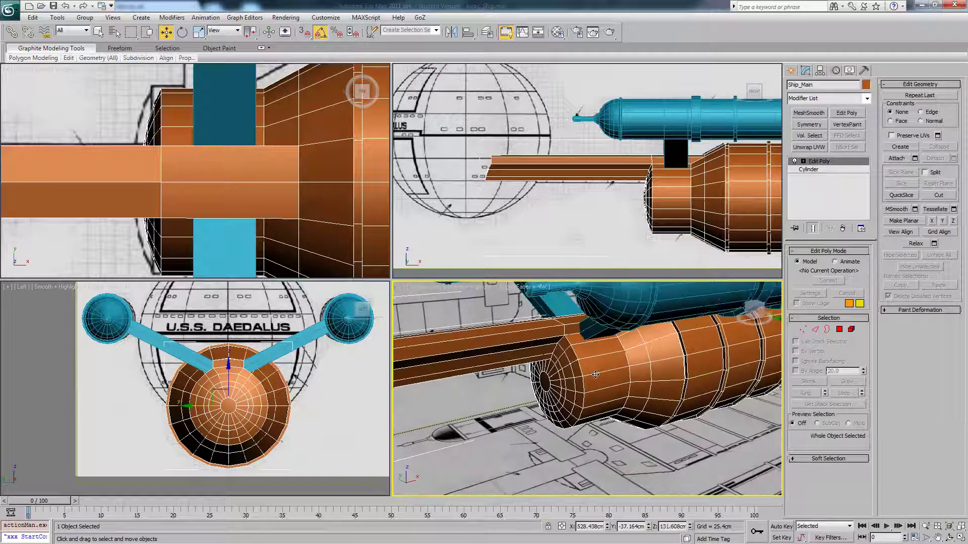
{"action": "left_click", "coordinate": [839, 333]}
{"action": "left_click", "coordinate": [839, 329]}
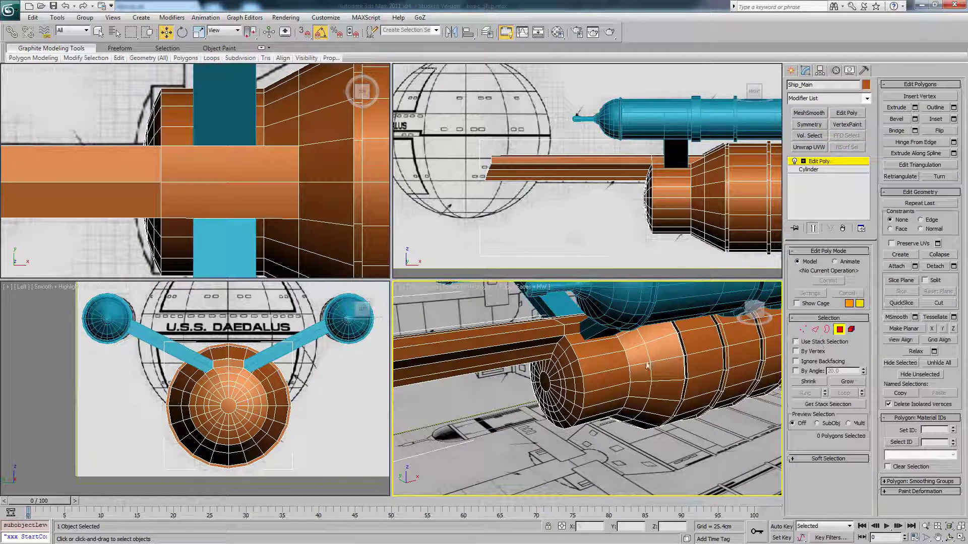
Select four alternating polygons down one side of the narrow front section of the hull
{"action": "middle_click_drag", "start_coordinate": [640, 363], "coordinate": [608, 349], "text": "alt"}
{"action": "left_click", "coordinate": [591, 343]}
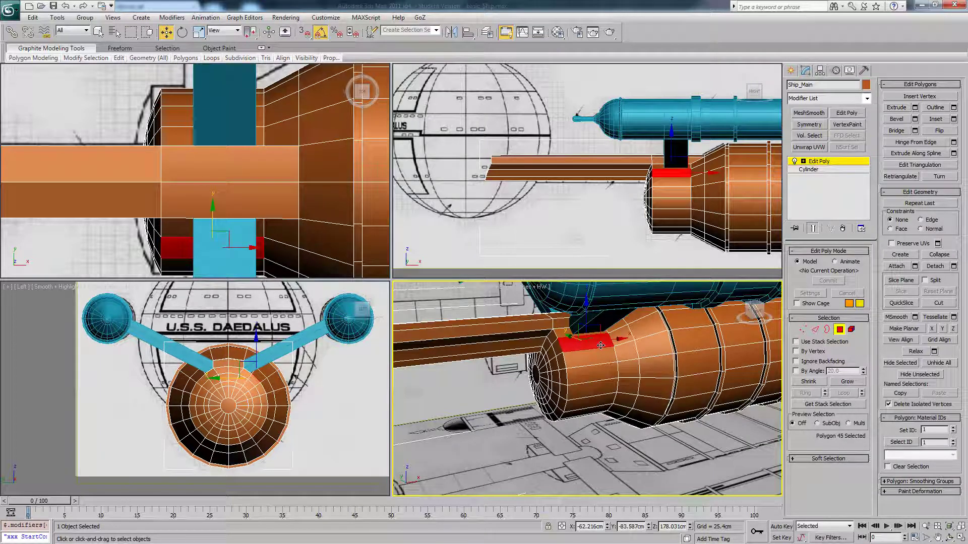
{"action": "middle_click_drag", "start_coordinate": [593, 358], "coordinate": [593, 351], "text": "alt"}
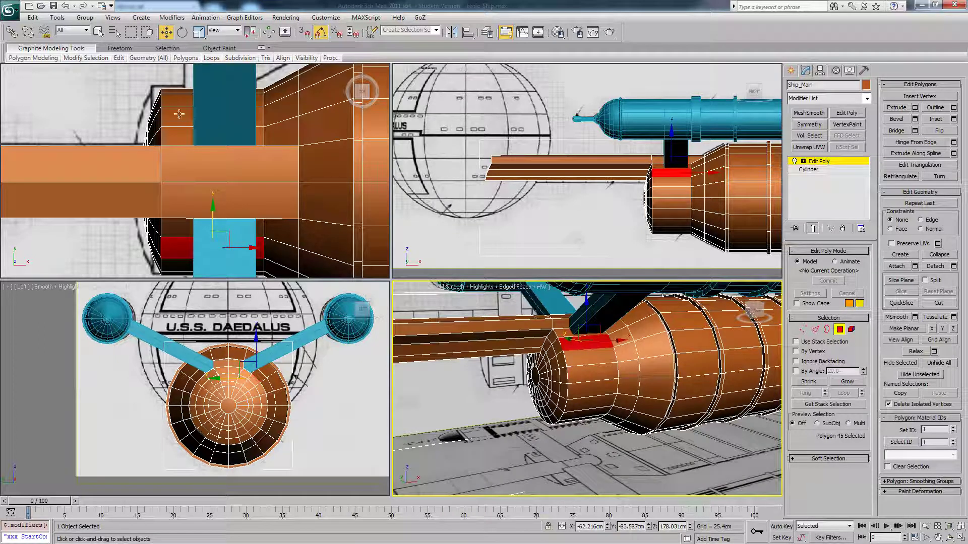
{"action": "mouse_move", "coordinate": [106, 61]}
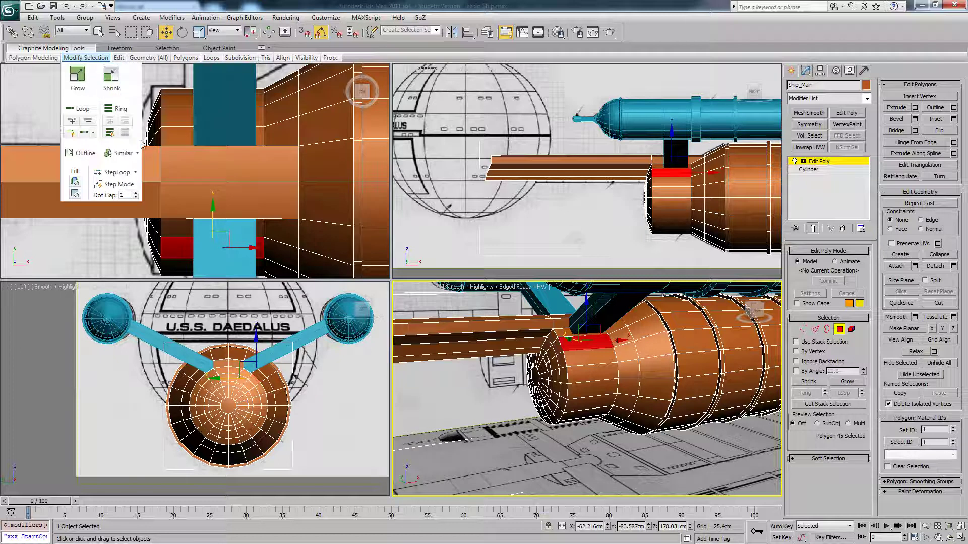
{"action": "middle_click_drag", "start_coordinate": [606, 378], "coordinate": [580, 408], "text": "alt"}
{"action": "left_click", "coordinate": [596, 374], "text": "ctrl"}
{"action": "left_click", "coordinate": [589, 398], "text": "ctrl"}
{"action": "left_click", "coordinate": [568, 424], "text": "ctrl"}
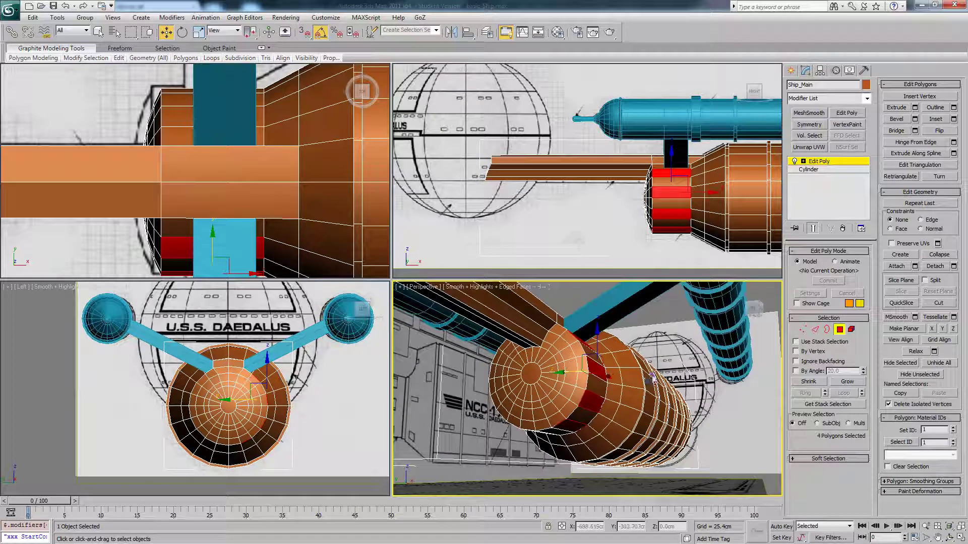
Hide every object except the main hull
{"action": "right_click", "coordinate": [647, 375]}
{"action": "left_click", "coordinate": [667, 332]}
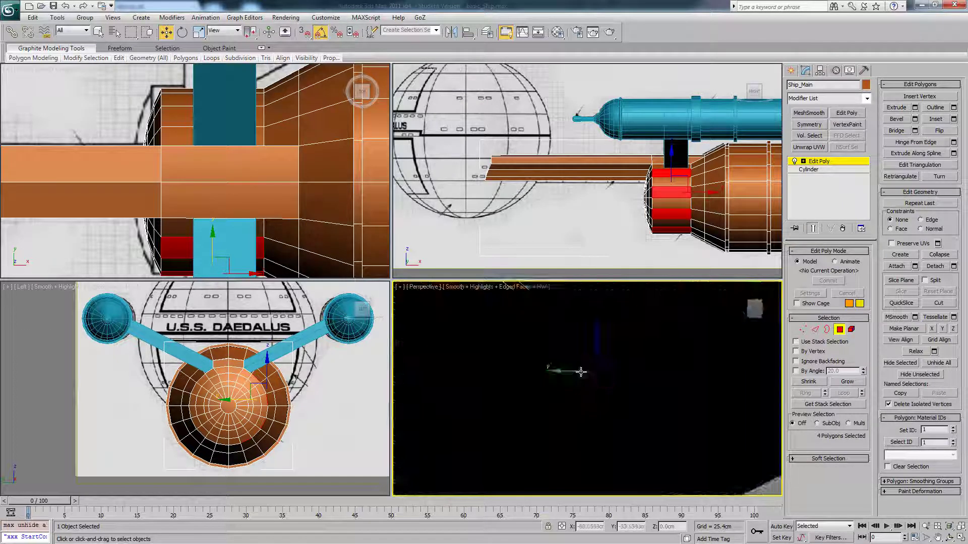
{"action": "right_click", "coordinate": [598, 380]}
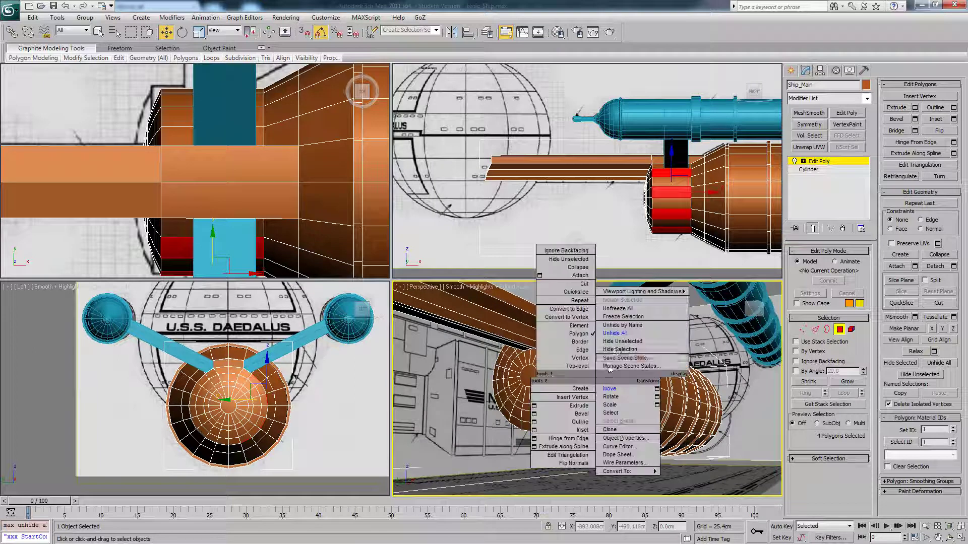
{"action": "left_click", "coordinate": [621, 343]}
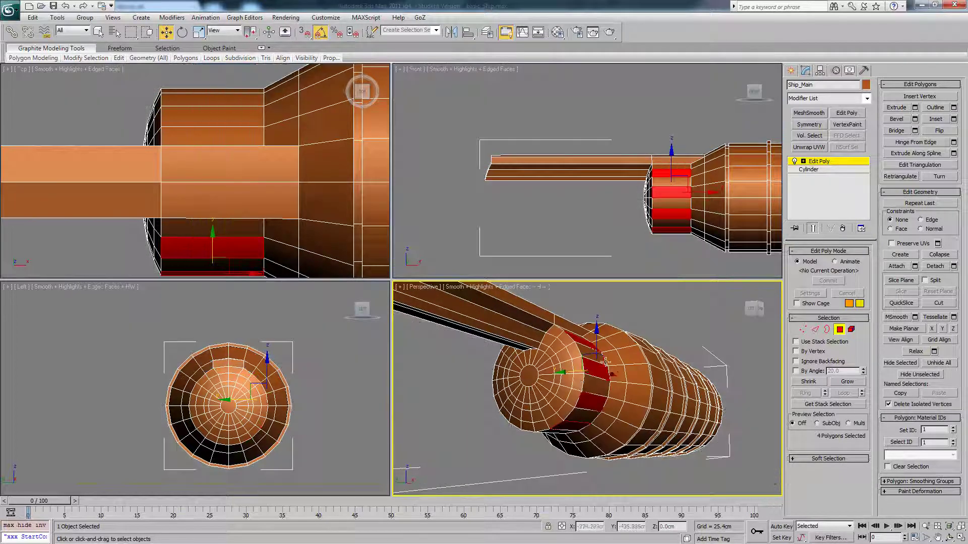
Extend the selection with alternating polygons under and up the other side of the hull's narrow front section
{"action": "middle_click_drag", "start_coordinate": [607, 380], "coordinate": [651, 290], "text": "alt"}
{"action": "left_click", "coordinate": [538, 420], "text": "ctrl"}
{"action": "middle_click_drag", "start_coordinate": [508, 402], "coordinate": [522, 388], "text": "alt"}
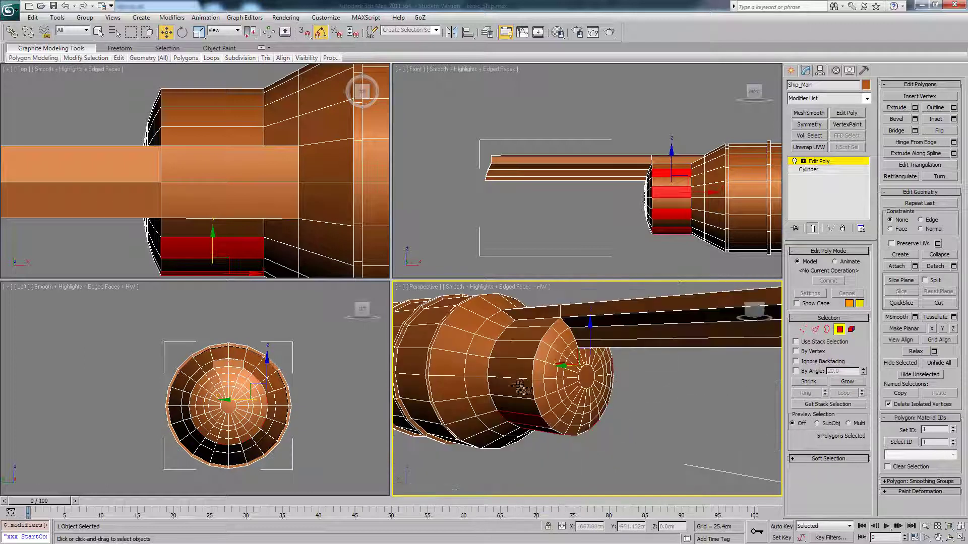
{"action": "left_click", "coordinate": [521, 350], "text": "ctrl"}
{"action": "middle_click_drag", "start_coordinate": [521, 350], "coordinate": [523, 370], "text": "alt"}
{"action": "left_click", "coordinate": [525, 333], "text": "ctrl"}
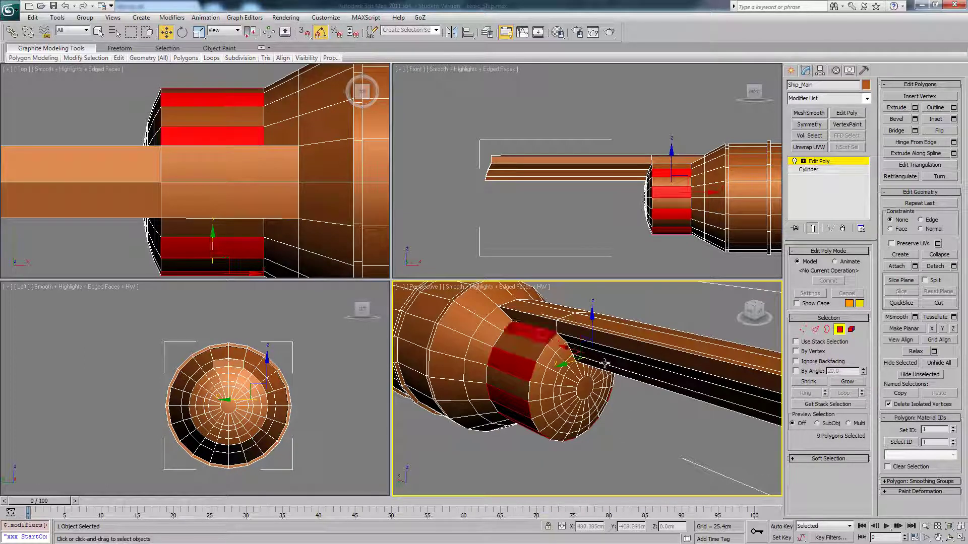
Restart the selection with the polygons directly beside the neck on both sides and the next alternate one on the far side
{"action": "middle_click_drag", "start_coordinate": [587, 348], "coordinate": [651, 383], "text": "alt"}
{"action": "left_click", "coordinate": [651, 384]}
{"action": "left_click", "coordinate": [583, 338]}
{"action": "middle_click_drag", "start_coordinate": [583, 339], "coordinate": [605, 342], "text": "alt"}
{"action": "left_click", "coordinate": [518, 345], "text": "ctrl"}
{"action": "middle_click_drag", "start_coordinate": [515, 357], "coordinate": [554, 349], "text": "alt"}
{"action": "left_click", "coordinate": [502, 359], "text": "ctrl"}
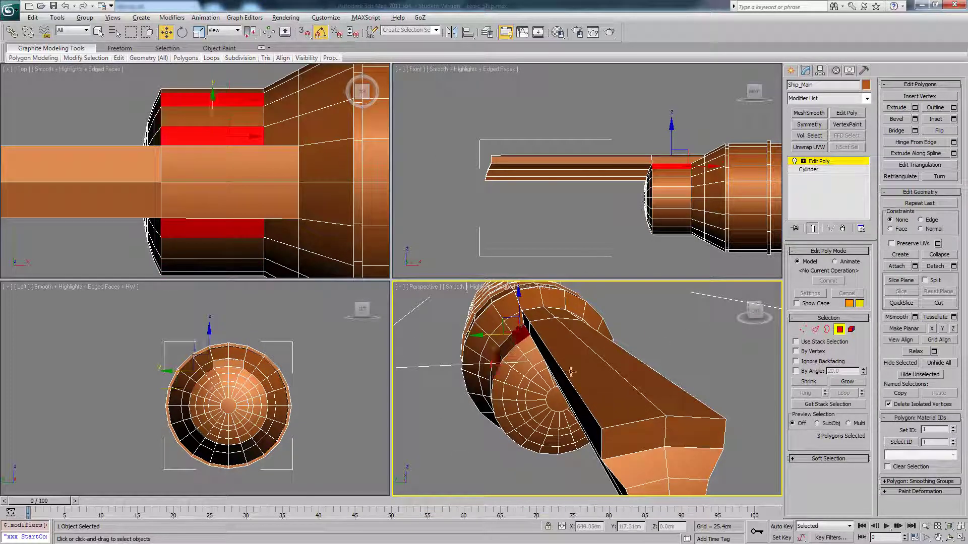
Add alternating polygons around the rest of the narrow front section until ten are selected
{"action": "middle_click_drag", "start_coordinate": [610, 372], "coordinate": [585, 345], "text": "alt"}
{"action": "left_click", "coordinate": [597, 378], "text": "ctrl"}
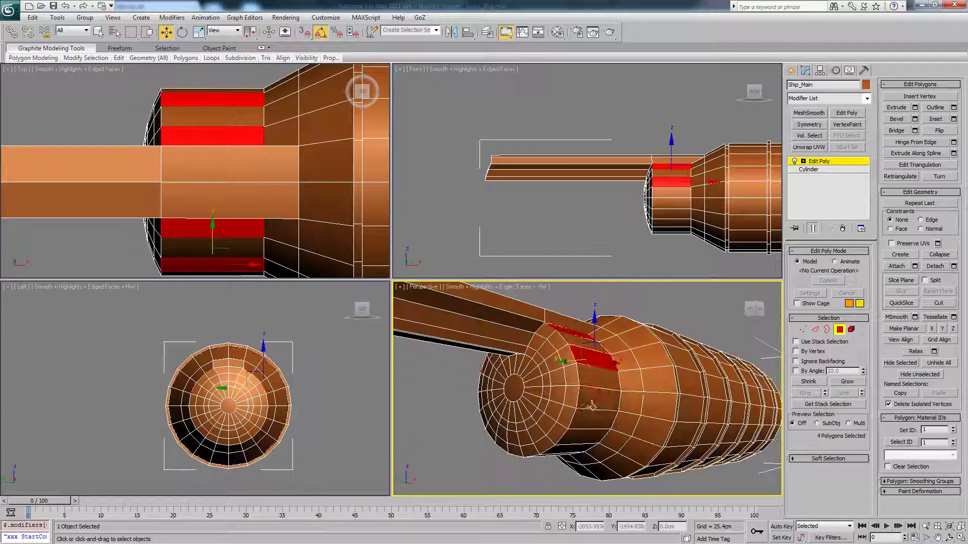
{"action": "left_click", "coordinate": [593, 407], "text": "ctrl"}
{"action": "mouse_move", "coordinate": [507, 393]}
{"action": "middle_mouse_down", "text": "alt"}
{"action": "mouse_move", "coordinate": [509, 403]}
{"action": "mouse_move", "coordinate": [501, 395]}
{"action": "mouse_move", "coordinate": [540, 395]}
{"action": "mouse_move", "coordinate": [508, 399]}
{"action": "middle_mouse_up", "text": "alt"}
{"action": "middle_click_drag", "start_coordinate": [569, 413], "coordinate": [543, 411], "text": "alt"}
{"action": "left_click", "coordinate": [590, 405]}
{"action": "left_click", "coordinate": [542, 411], "text": "ctrl"}
{"action": "middle_click_drag", "start_coordinate": [619, 406], "coordinate": [605, 374], "text": "alt"}
{"action": "left_click", "coordinate": [562, 404], "text": "ctrl"}
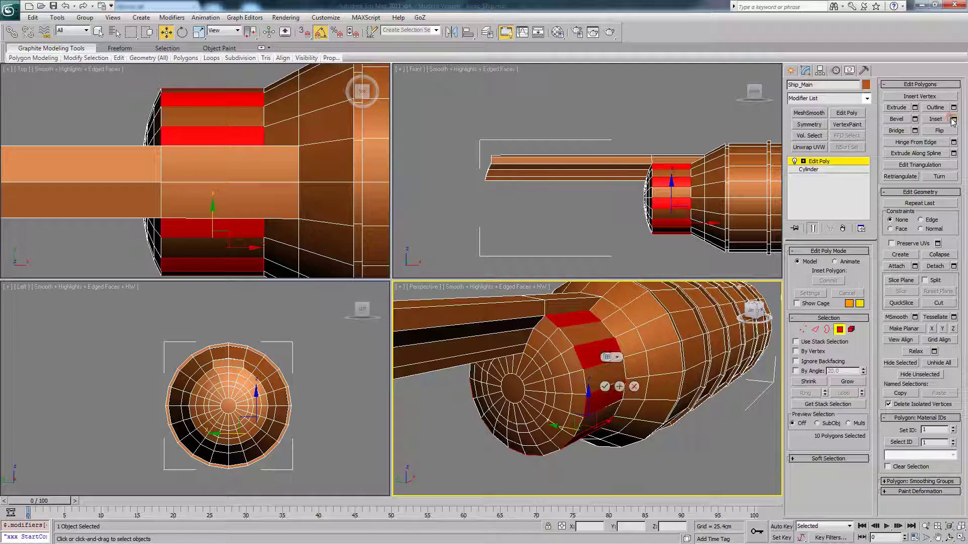
Try a group inset of about 6.56 cm on the ten alternating polygons
{"action": "left_click", "coordinate": [617, 357]}
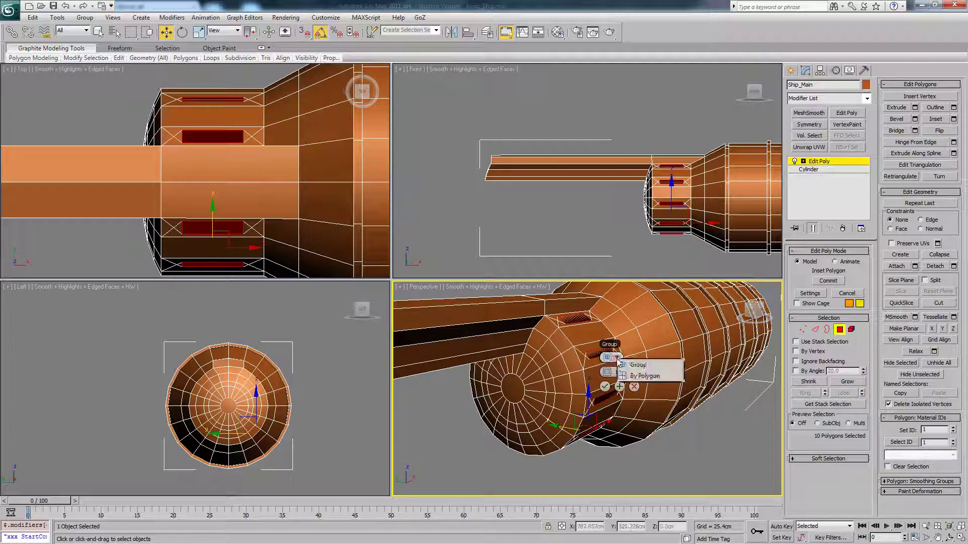
{"action": "left_click", "coordinate": [636, 365]}
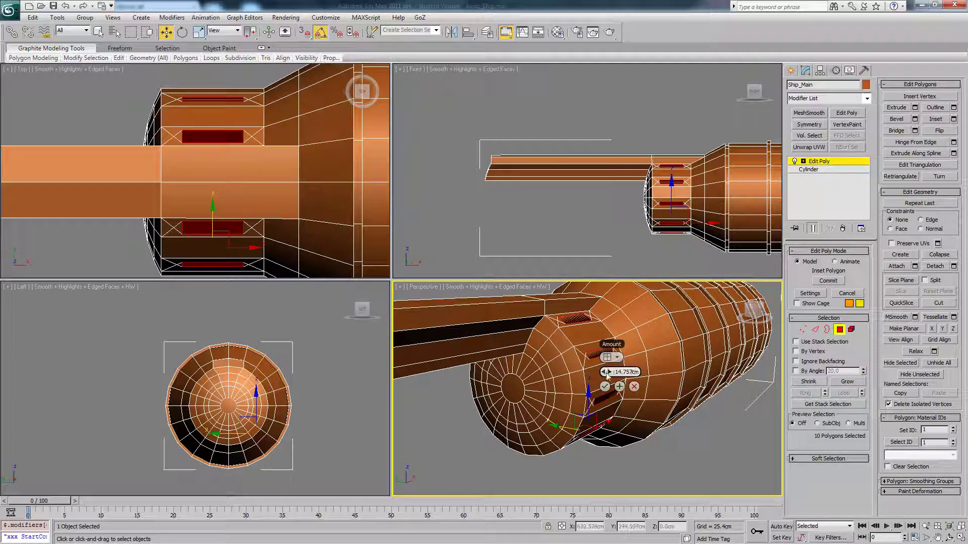
{"action": "scroll", "coordinate": [512, 358], "scroll_direction": "up", "scroll_amount": 10}
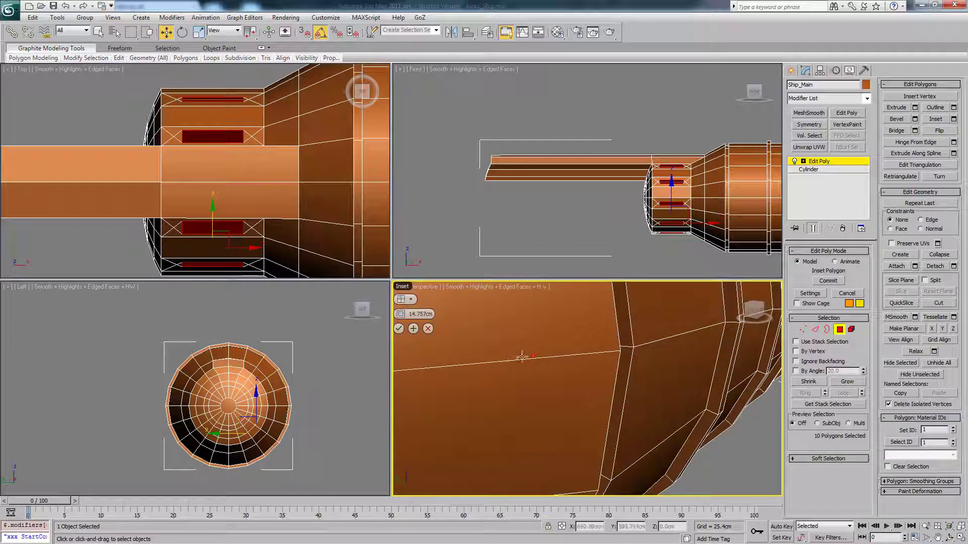
{"action": "scroll", "coordinate": [522, 357], "scroll_direction": "down", "scroll_amount": 10}
{"action": "scroll", "coordinate": [517, 367], "scroll_direction": "up", "scroll_amount": 1}
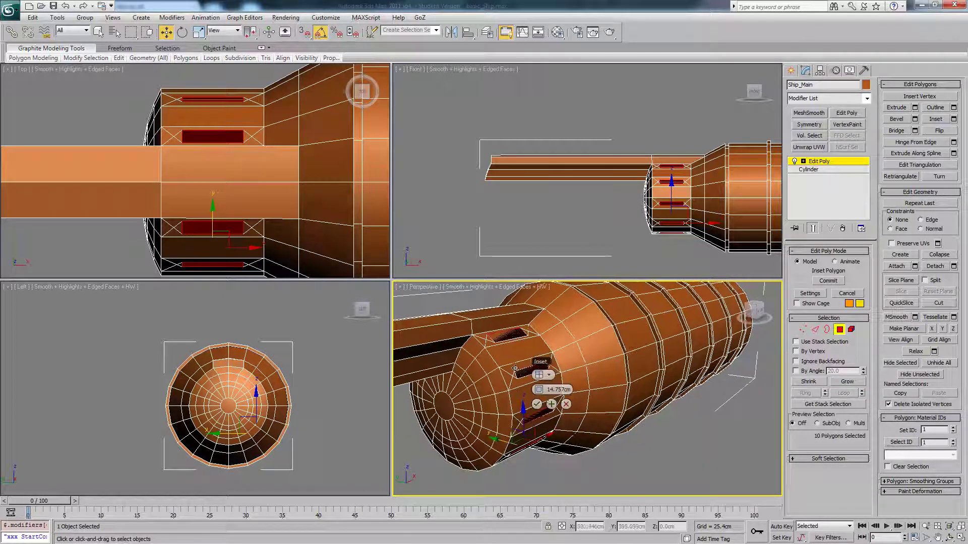
{"action": "left_click_drag", "start_coordinate": [536, 389], "coordinate": [527, 389]}
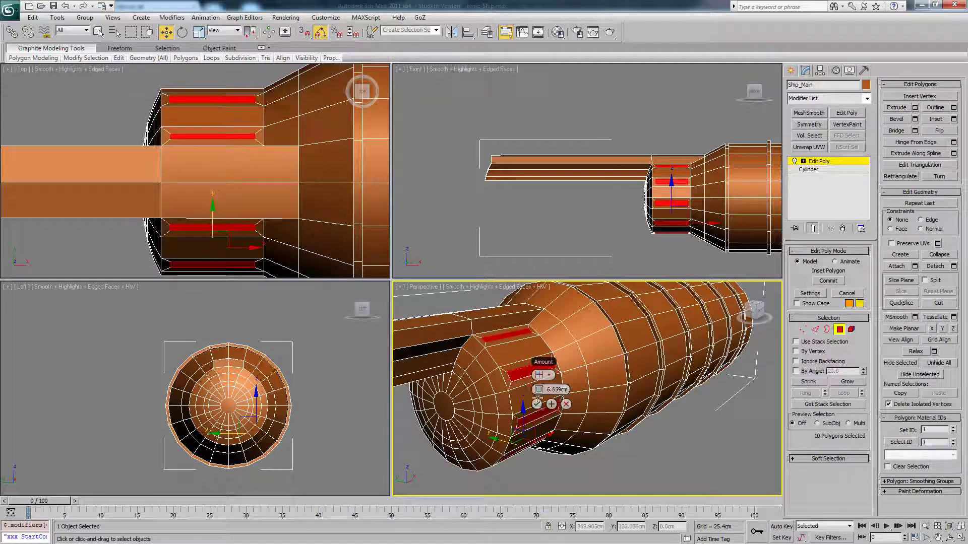
{"action": "middle_click_drag", "start_coordinate": [616, 437], "coordinate": [629, 403], "text": "alt"}
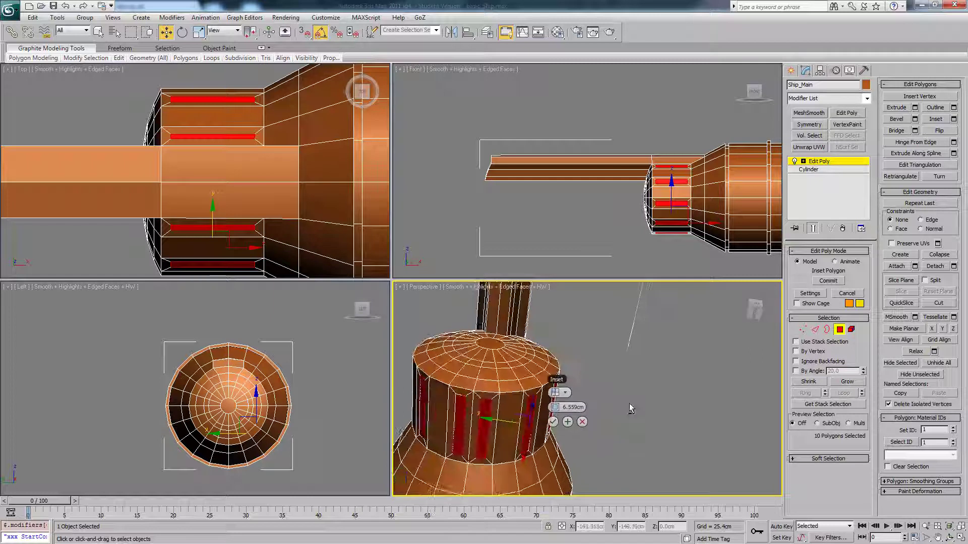
{"action": "left_click", "coordinate": [582, 422]}
Clear the selection and select five alternating polygons from the underside up one side of the hull's narrow front section
{"action": "left_click", "coordinate": [594, 403]}
{"action": "middle_click_drag", "start_coordinate": [597, 404], "coordinate": [597, 382], "text": "alt"}
{"action": "key", "text": "f"}
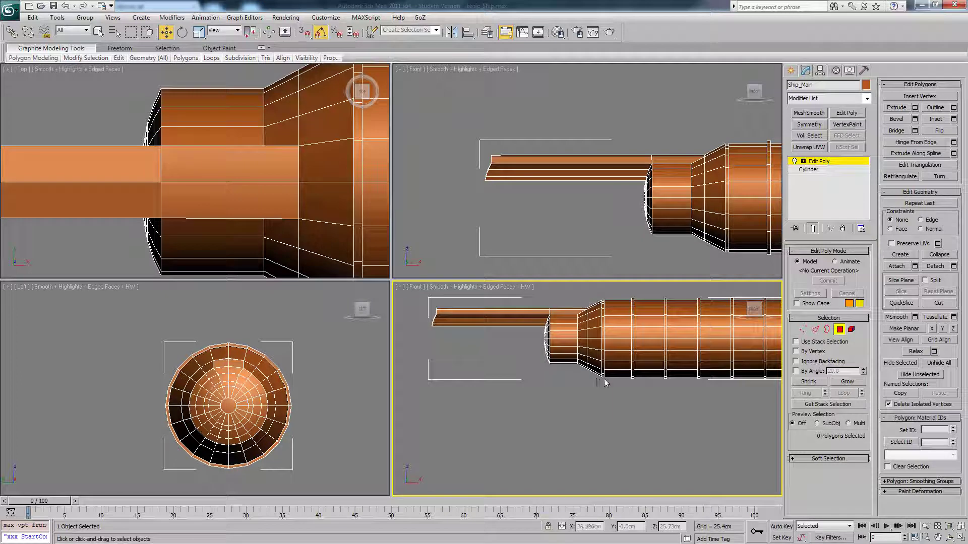
{"action": "middle_click_drag", "start_coordinate": [330, 391], "coordinate": [311, 360]}
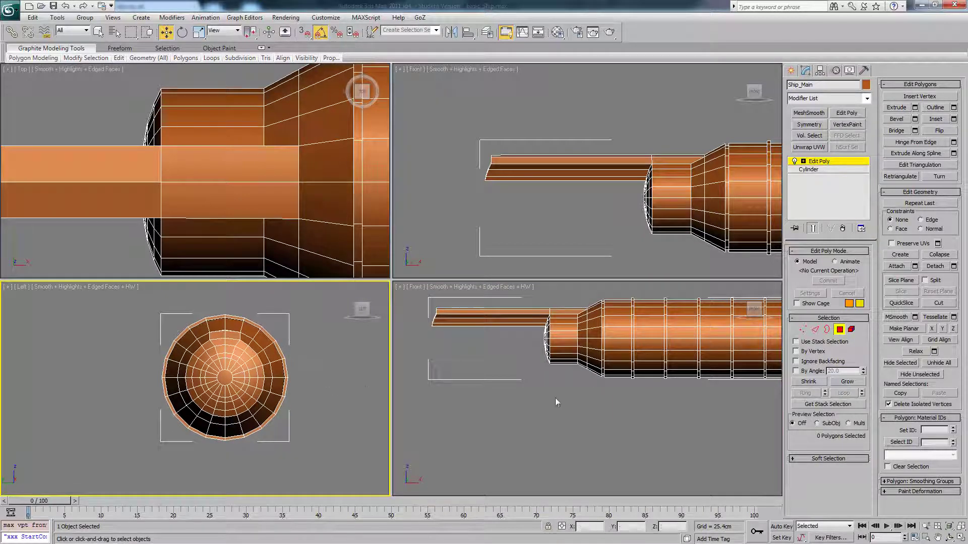
{"action": "middle_click_drag", "start_coordinate": [556, 399], "coordinate": [599, 391], "text": "alt"}
{"action": "left_click", "coordinate": [588, 370]}
{"action": "left_click", "coordinate": [609, 370], "text": "ctrl"}
{"action": "left_click", "coordinate": [618, 357], "text": "ctrl"}
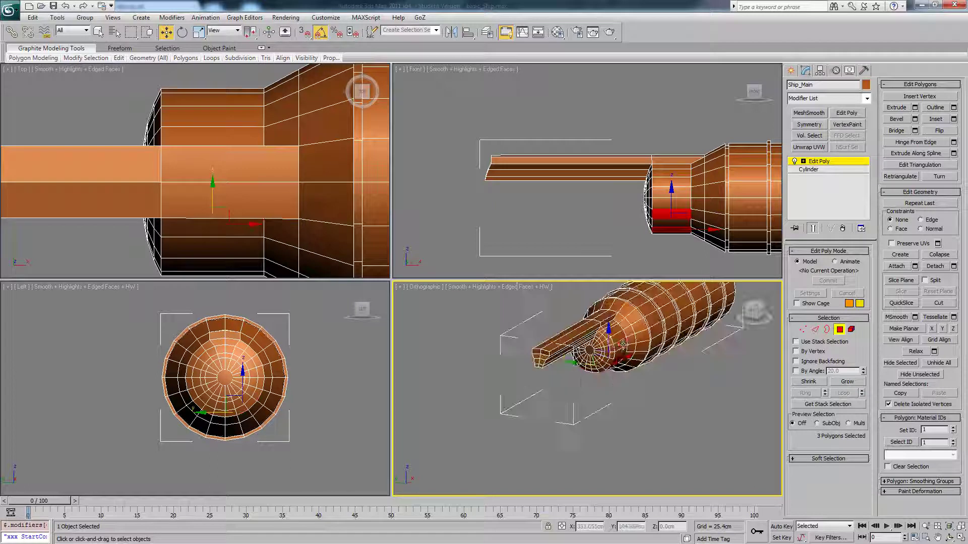
{"action": "left_click", "coordinate": [622, 345], "text": "ctrl"}
{"action": "left_click", "coordinate": [617, 333], "text": "ctrl"}
Add the alternating polygons on the opposite side of the narrow front section, making eight selected polygons
{"action": "middle_click_drag", "start_coordinate": [617, 337], "coordinate": [582, 369], "text": "alt"}
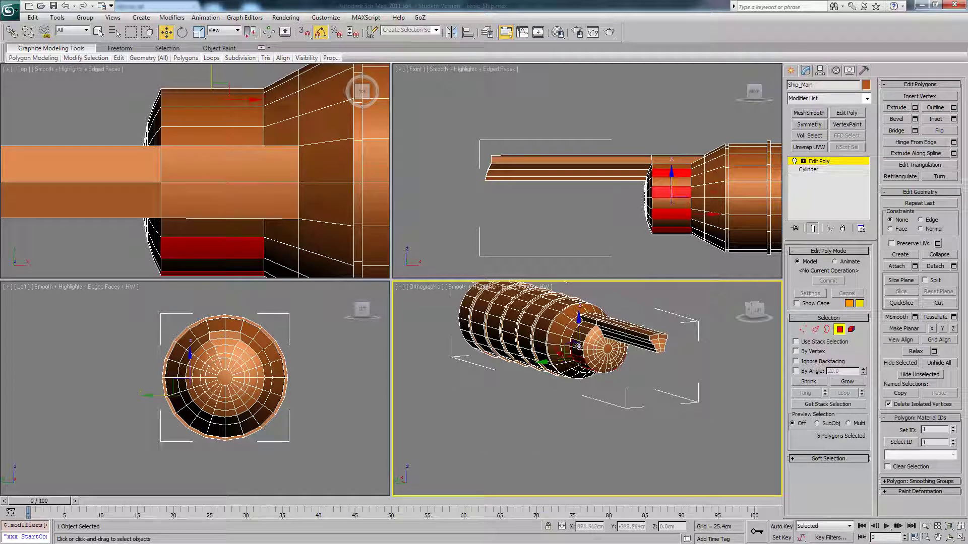
{"action": "left_click", "coordinate": [579, 346], "text": "ctrl"}
{"action": "left_click", "coordinate": [580, 336], "text": "ctrl"}
{"action": "middle_click_drag", "start_coordinate": [580, 336], "coordinate": [555, 360], "text": "alt"}
Inset the eight polygons about 6.56 cm and extrude them inward about 12.7 cm to form recessed slots
{"action": "left_click", "coordinate": [954, 119]}
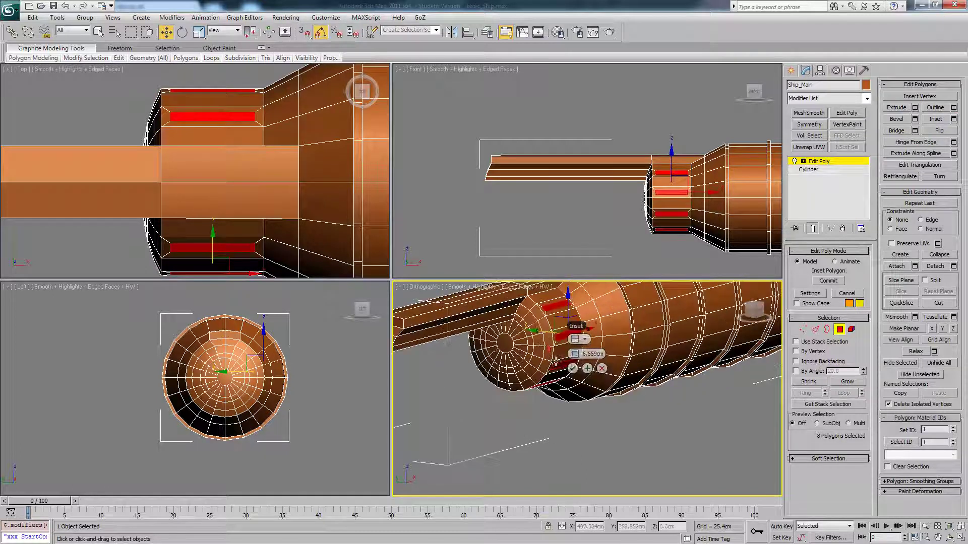
{"action": "left_click", "coordinate": [914, 108]}
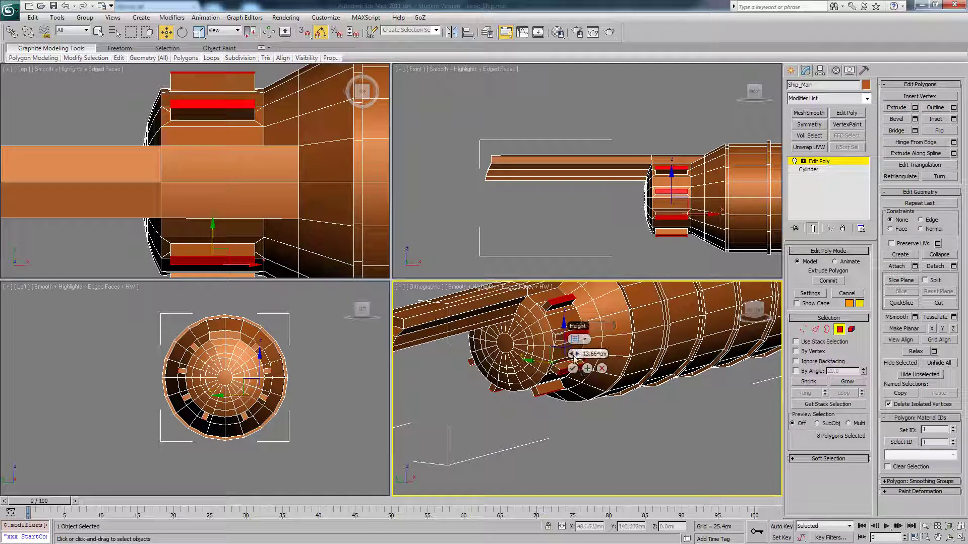
{"action": "left_click_drag", "start_coordinate": [574, 357], "coordinate": [574, 378]}
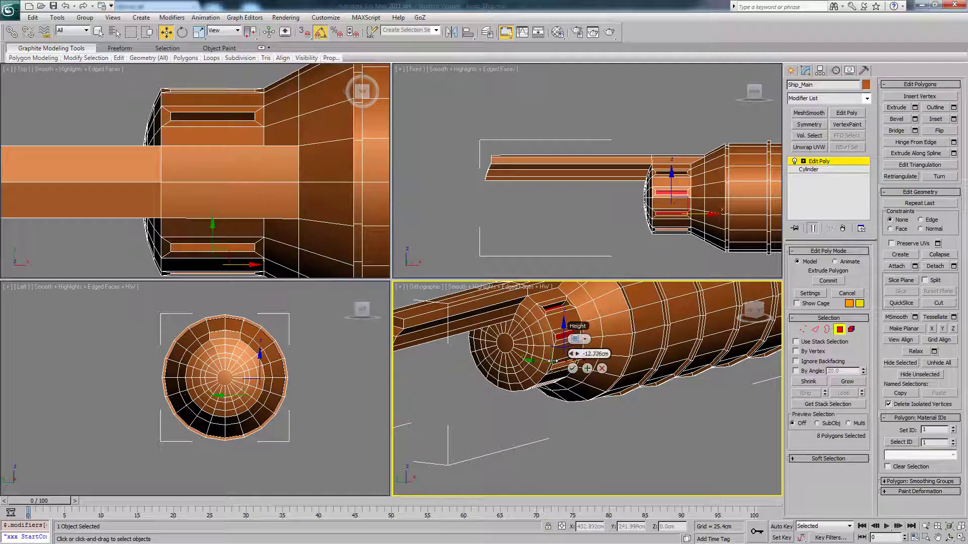
{"action": "left_click", "coordinate": [641, 393]}
Leave polygon editing on the main hull and unhide all hidden parts and blueprint planes
{"action": "key", "text": "F4"}
{"action": "mouse_move", "coordinate": [620, 349]}
{"action": "middle_mouse_down", "text": "alt"}
{"action": "mouse_move", "coordinate": [646, 358]}
{"action": "mouse_move", "coordinate": [626, 347]}
{"action": "middle_mouse_up", "text": "alt"}
{"action": "scroll", "coordinate": [653, 352], "scroll_direction": "down", "scroll_amount": 4}
{"action": "left_click", "coordinate": [839, 330]}
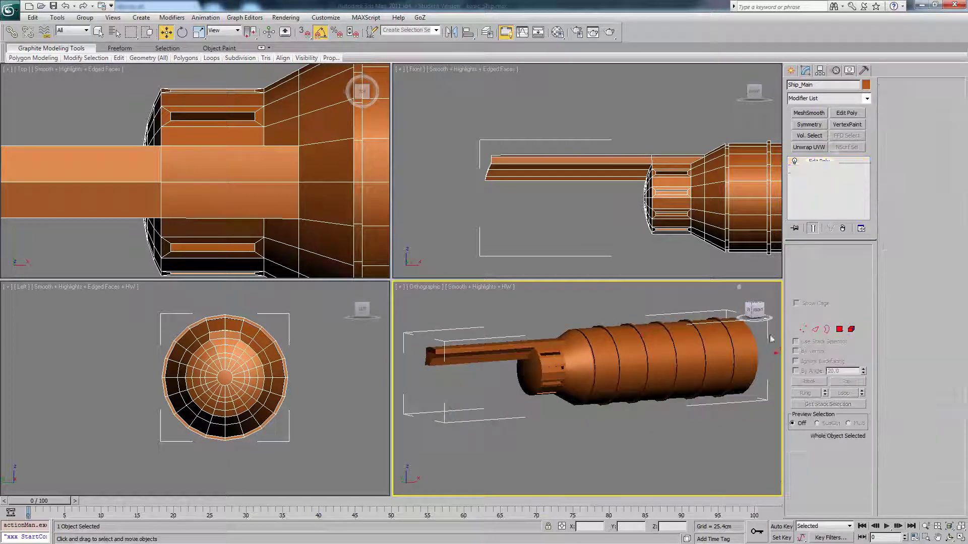
{"action": "right_click", "coordinate": [668, 337]}
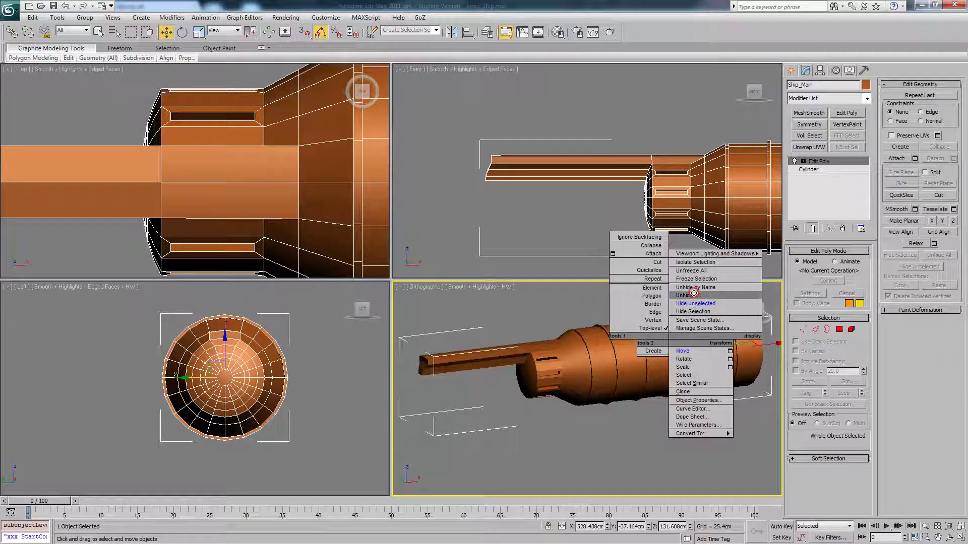
{"action": "left_click", "coordinate": [694, 294]}
Create a sphere with a radius of about 158.57 cm over the blueprint's spherical front section in the Front view
{"action": "middle_click_drag", "start_coordinate": [693, 303], "coordinate": [618, 349], "text": "alt"}
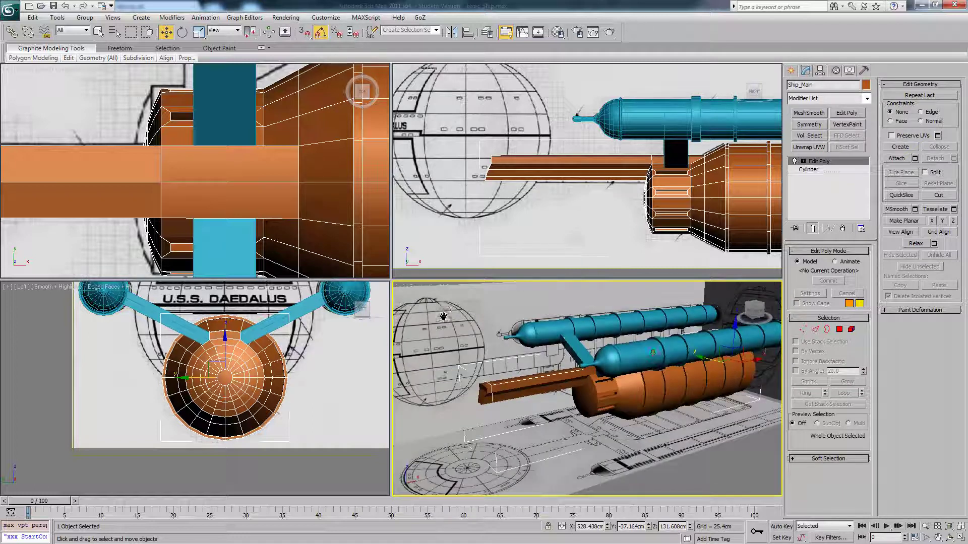
{"action": "middle_click_drag", "start_coordinate": [443, 316], "coordinate": [450, 333]}
{"action": "middle_click_drag", "start_coordinate": [239, 371], "coordinate": [235, 390]}
{"action": "middle_click_drag", "start_coordinate": [507, 379], "coordinate": [574, 389]}
{"action": "scroll", "coordinate": [537, 377], "scroll_direction": "down", "scroll_amount": 4}
{"action": "left_click", "coordinate": [791, 71]}
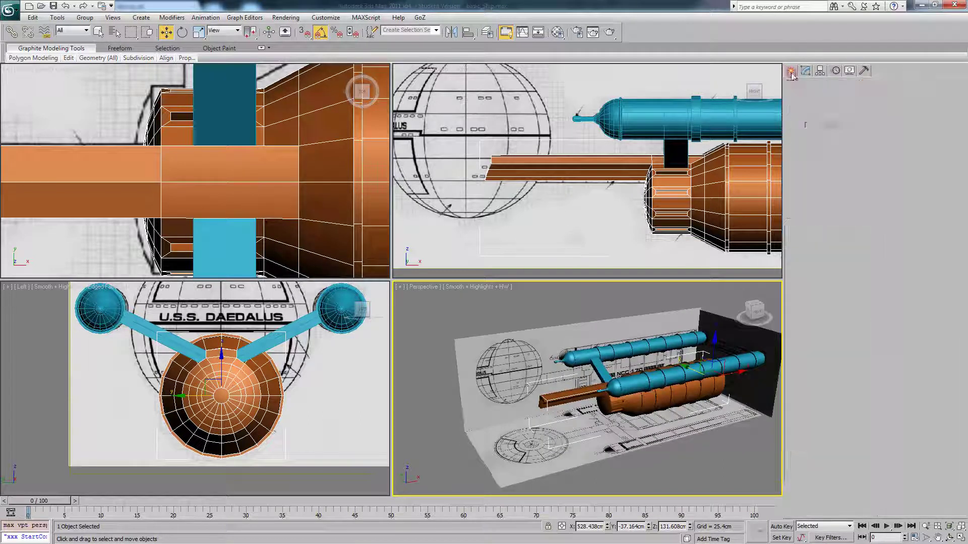
{"action": "middle_click_drag", "start_coordinate": [505, 157], "coordinate": [538, 170]}
{"action": "left_click", "coordinate": [806, 145]}
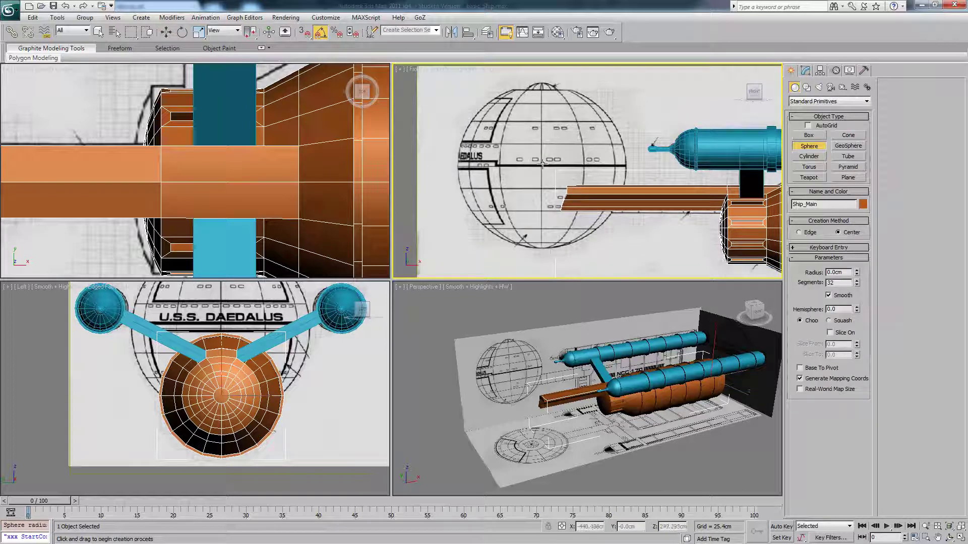
{"action": "left_click_drag", "start_coordinate": [542, 163], "coordinate": [587, 235]}
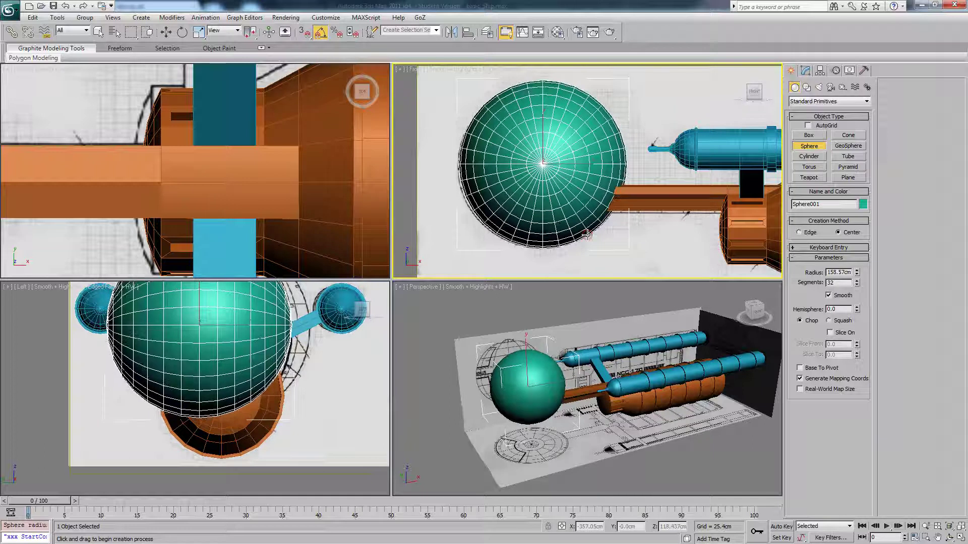
Make the sphere see-through and move it slightly down to line up with the blueprint's spherical section
{"action": "key", "text": "alt+x"}
{"action": "key", "text": "w"}
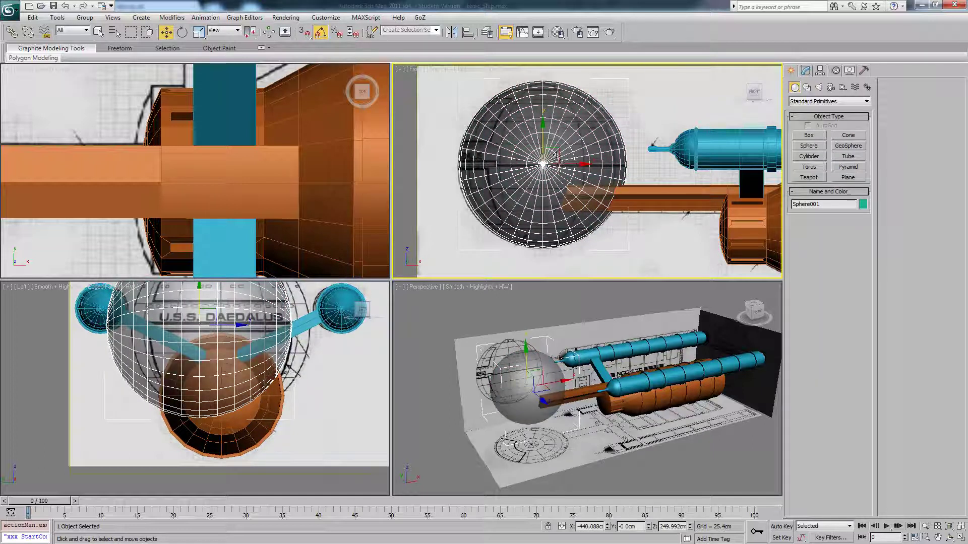
{"action": "left_click_drag", "start_coordinate": [554, 155], "coordinate": [554, 157]}
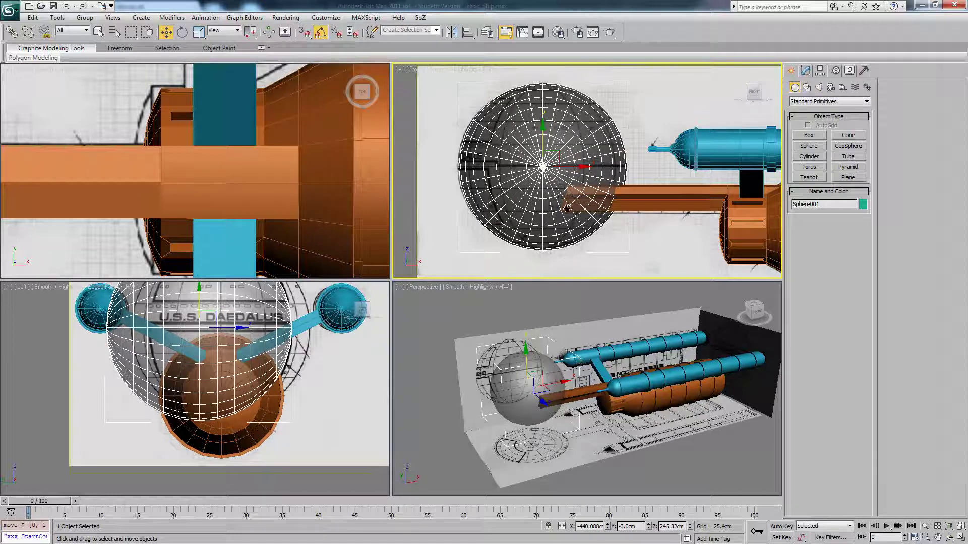
{"action": "middle_click_drag", "start_coordinate": [566, 207], "coordinate": [581, 179]}
{"action": "left_click_drag", "start_coordinate": [583, 182], "coordinate": [584, 184]}
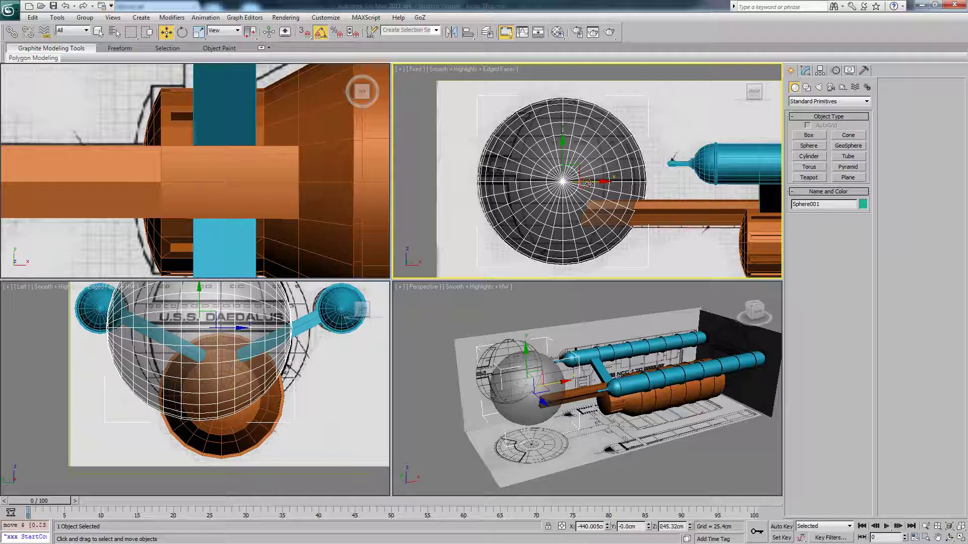
{"action": "key", "text": "F4"}
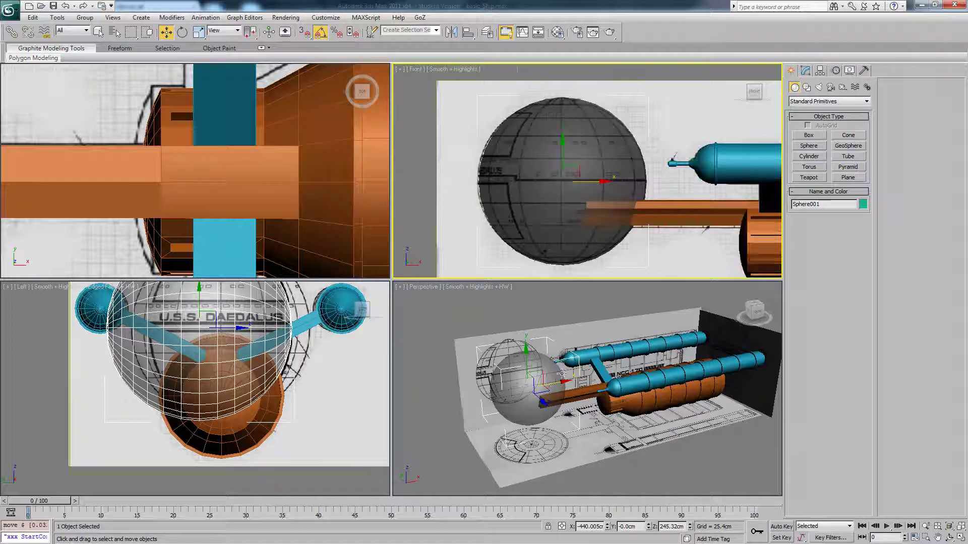
{"action": "key", "text": "F4"}
{"action": "middle_click_drag", "start_coordinate": [532, 379], "coordinate": [548, 379], "text": "alt"}
{"action": "key", "text": "F4"}
{"action": "key", "text": "F4"}
{"action": "scroll", "coordinate": [548, 378], "scroll_direction": "up", "scroll_amount": 4}
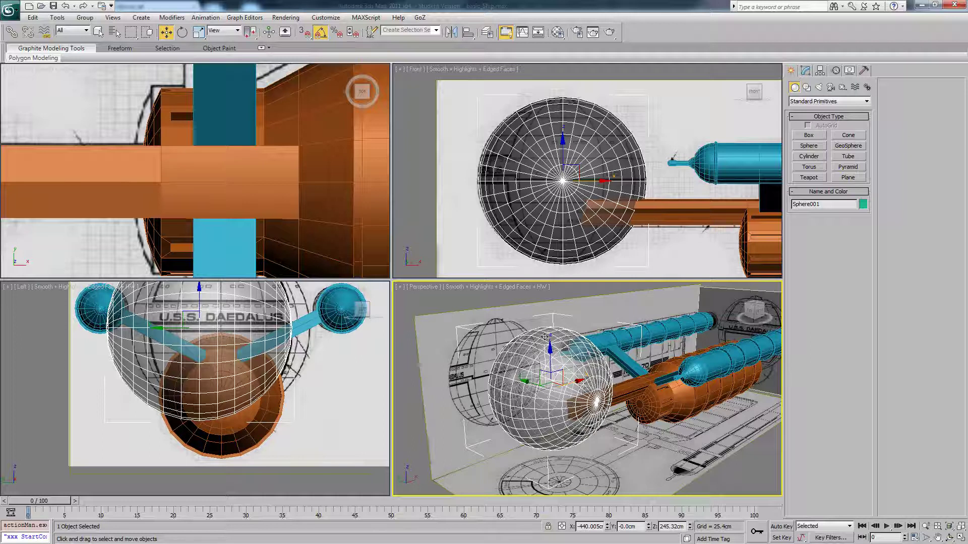
Rotate the sphere so its poles point vertically, keep it see-through, and return to the Move tool
{"action": "left_click", "coordinate": [186, 37]}
{"action": "left_click_drag", "start_coordinate": [574, 382], "coordinate": [548, 343]}
{"action": "mouse_move", "coordinate": [642, 372]}
{"action": "middle_mouse_down", "text": "alt"}
{"action": "mouse_move", "coordinate": [605, 361]}
{"action": "mouse_move", "coordinate": [668, 373]}
{"action": "mouse_move", "coordinate": [647, 369]}
{"action": "middle_mouse_up", "text": "alt"}
{"action": "key", "text": "alt+x"}
{"action": "right_click", "coordinate": [646, 369]}
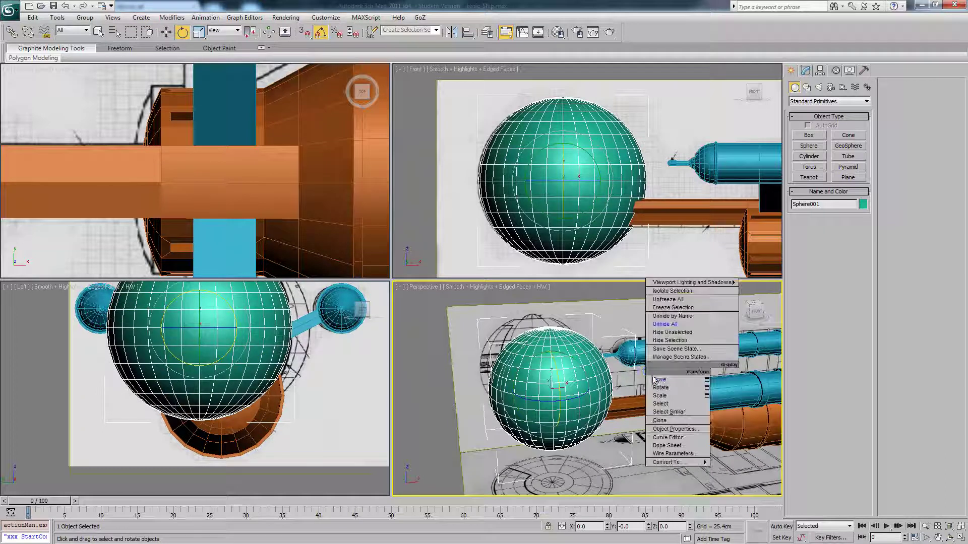
{"action": "left_click", "coordinate": [654, 381]}
{"action": "left_click", "coordinate": [587, 204]}
{"action": "key", "text": "alt+x"}
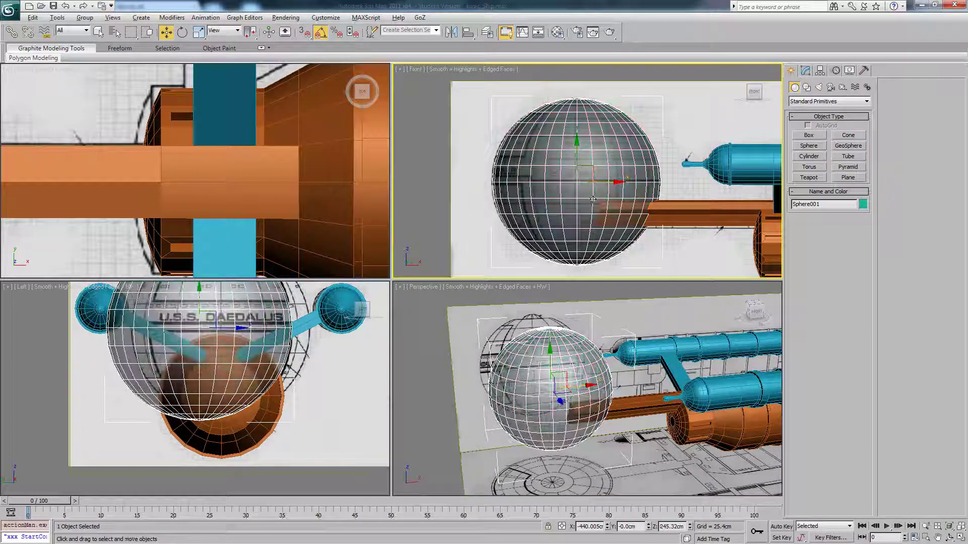
Add an Edit Poly modifier to the sphere
{"action": "middle_click_drag", "start_coordinate": [570, 118], "coordinate": [580, 157]}
{"action": "scroll", "coordinate": [568, 183], "scroll_direction": "up", "scroll_amount": 3}
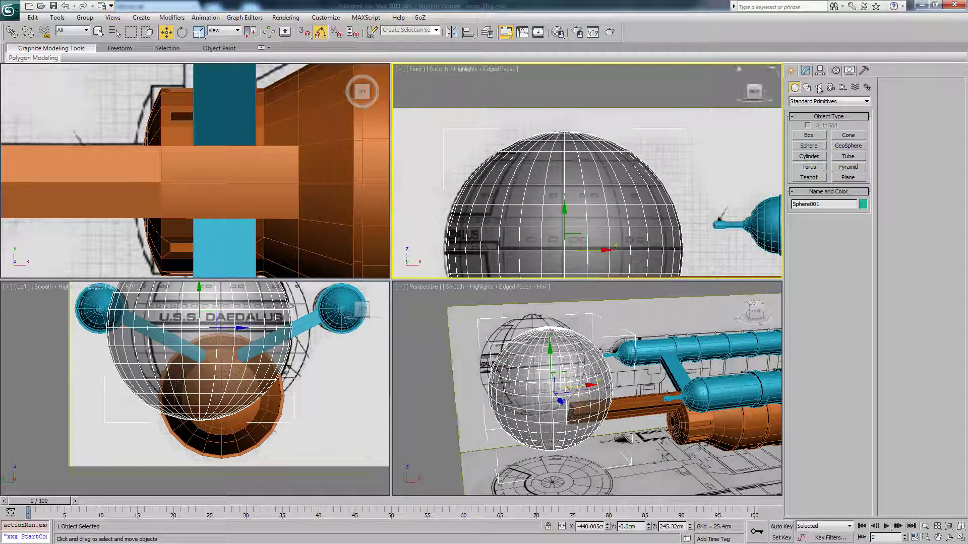
{"action": "left_click", "coordinate": [806, 71]}
{"action": "left_click", "coordinate": [828, 95]}
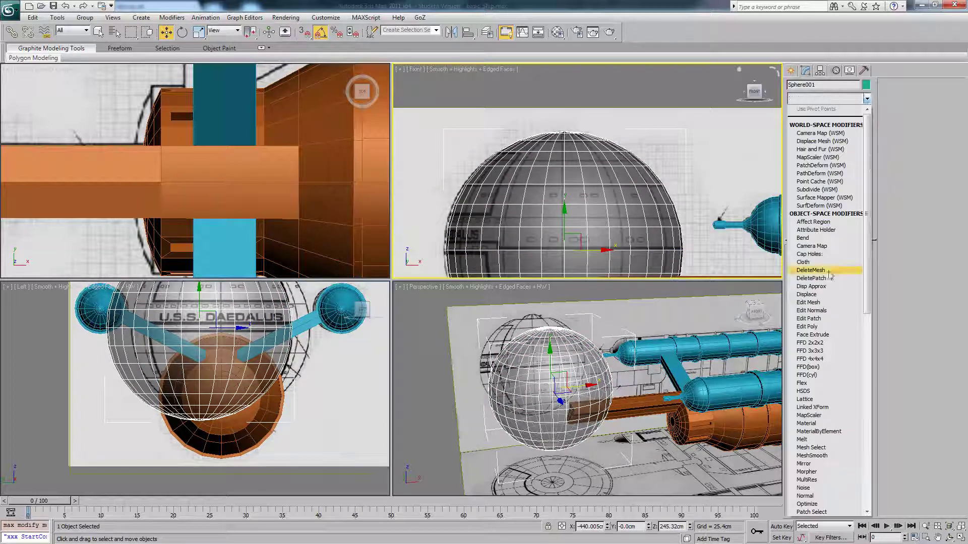
{"action": "left_click", "coordinate": [817, 327]}
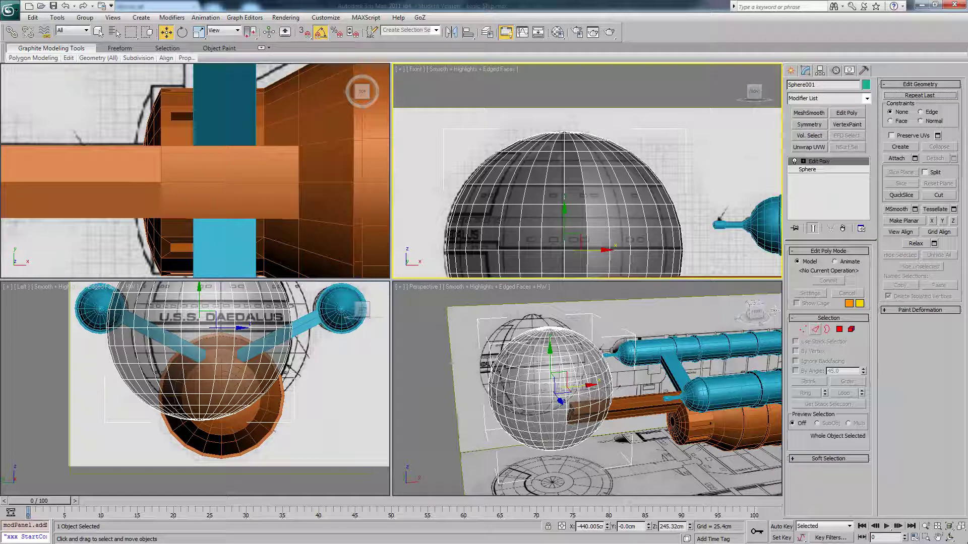
In the maximized Front view, select the sphere's topmost 33 vertices and lower them about 8.9 cm to flatten the top
{"action": "left_click", "coordinate": [960, 538]}
{"action": "middle_click_drag", "start_coordinate": [457, 299], "coordinate": [511, 249]}
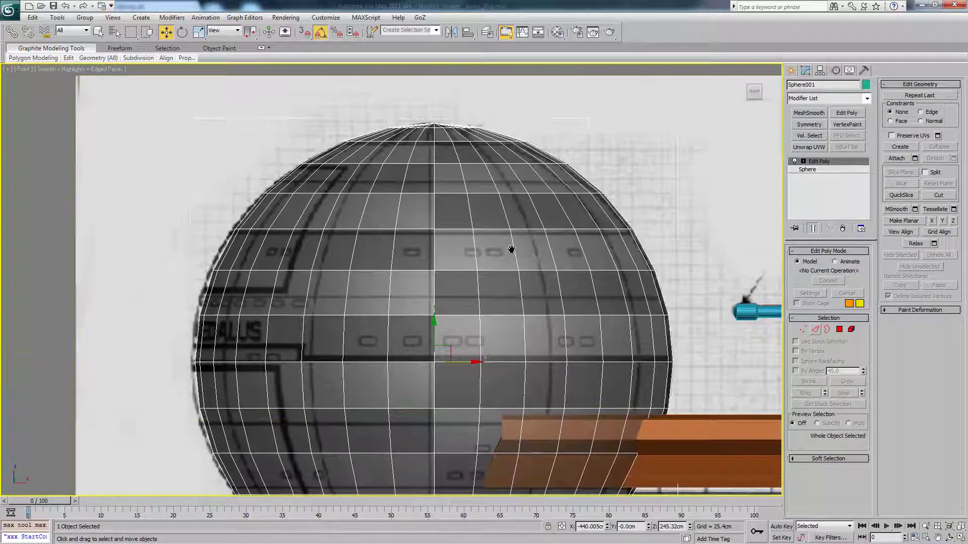
{"action": "scroll", "coordinate": [519, 254], "scroll_direction": "down", "scroll_amount": 2}
{"action": "middle_click_drag", "start_coordinate": [437, 222], "coordinate": [460, 276]}
{"action": "scroll", "coordinate": [487, 264], "scroll_direction": "up", "scroll_amount": 2}
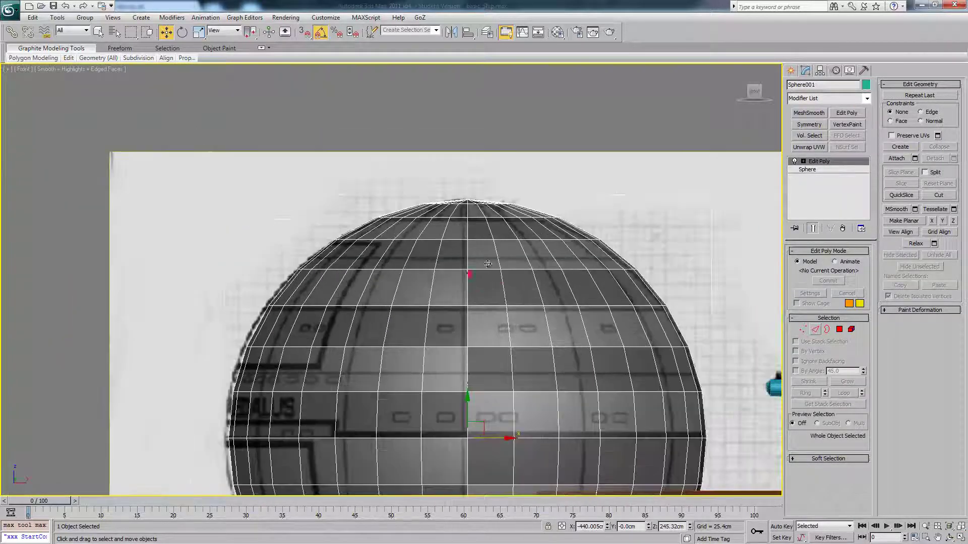
{"action": "left_click", "coordinate": [803, 330]}
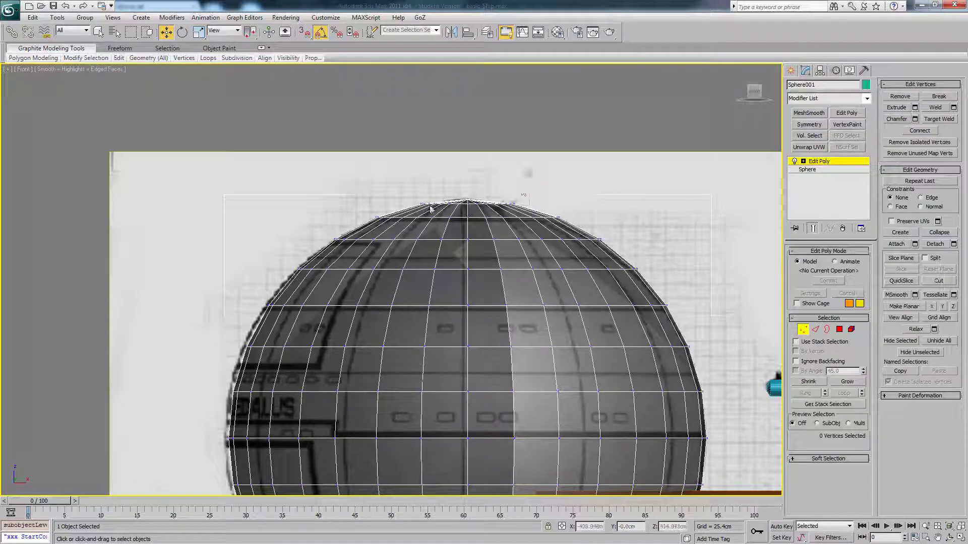
{"action": "left_click_drag", "start_coordinate": [400, 211], "coordinate": [399, 209]}
{"action": "middle_click_drag", "start_coordinate": [470, 178], "coordinate": [470, 185]}
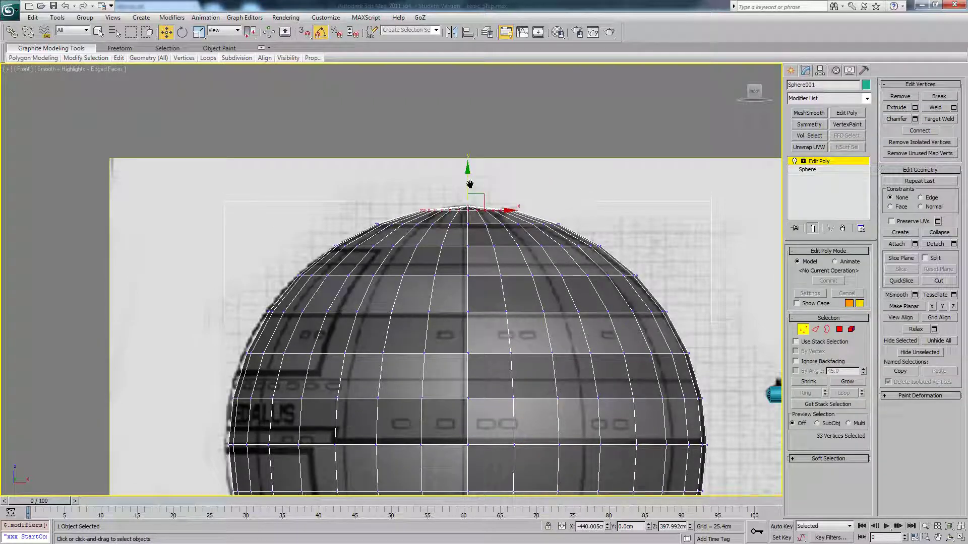
{"action": "left_click_drag", "start_coordinate": [468, 181], "coordinate": [468, 182]}
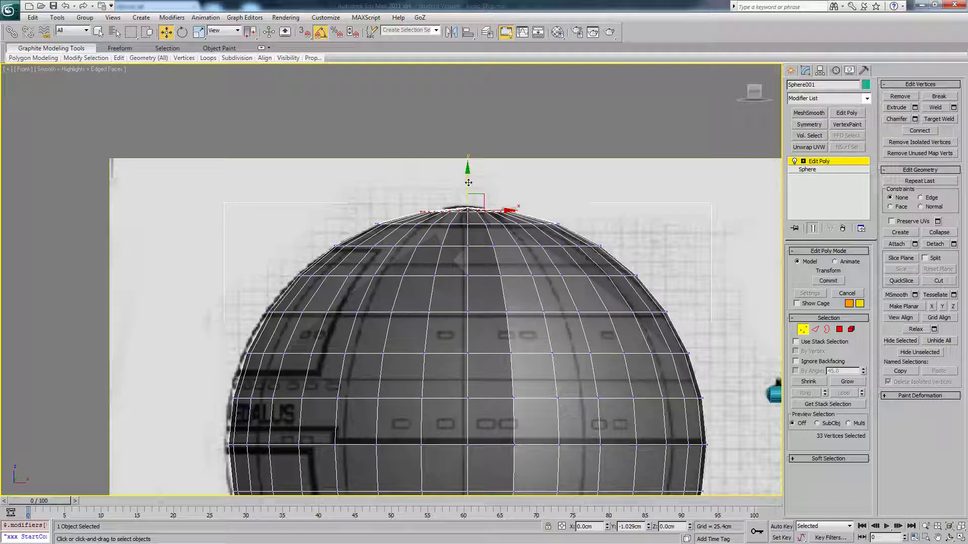
{"action": "key", "text": "ctrl+z"}
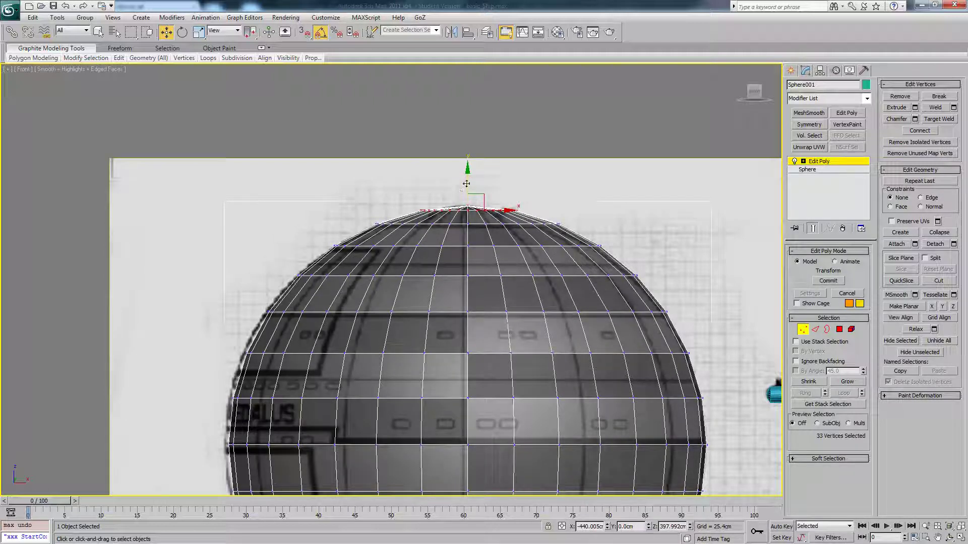
{"action": "left_click_drag", "start_coordinate": [466, 184], "coordinate": [466, 187]}
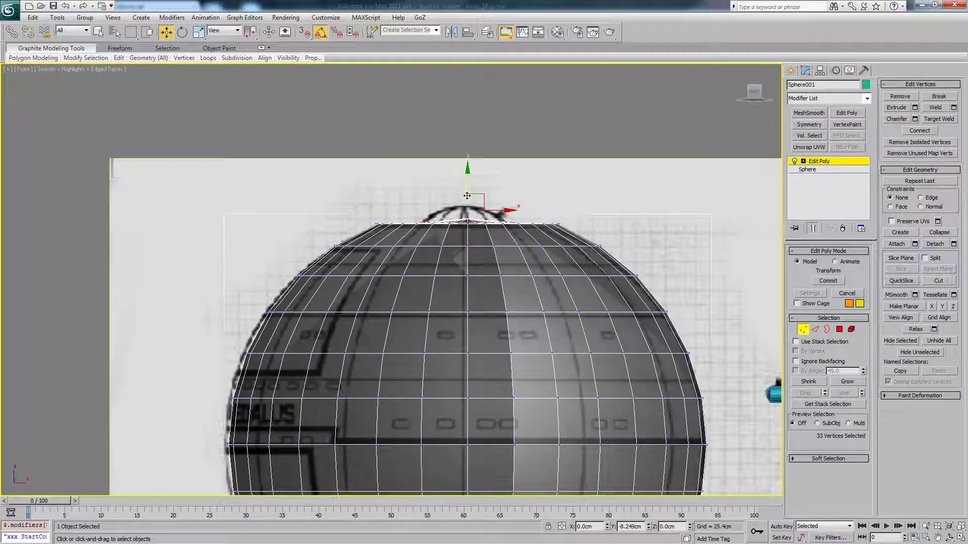
Extend the selection to the next vertex ring, 65 vertices in all, and lower it about 1.7 cm to the blueprint's flat edge
{"action": "left_click_drag", "start_coordinate": [359, 205], "coordinate": [508, 230]}
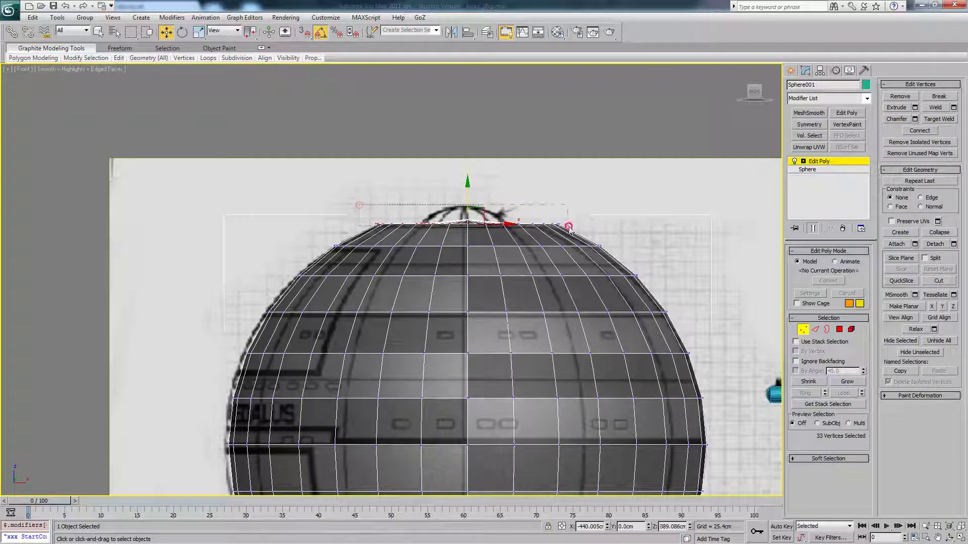
{"action": "left_click_drag", "start_coordinate": [568, 227], "coordinate": [568, 226]}
{"action": "left_click_drag", "start_coordinate": [465, 195], "coordinate": [465, 197]}
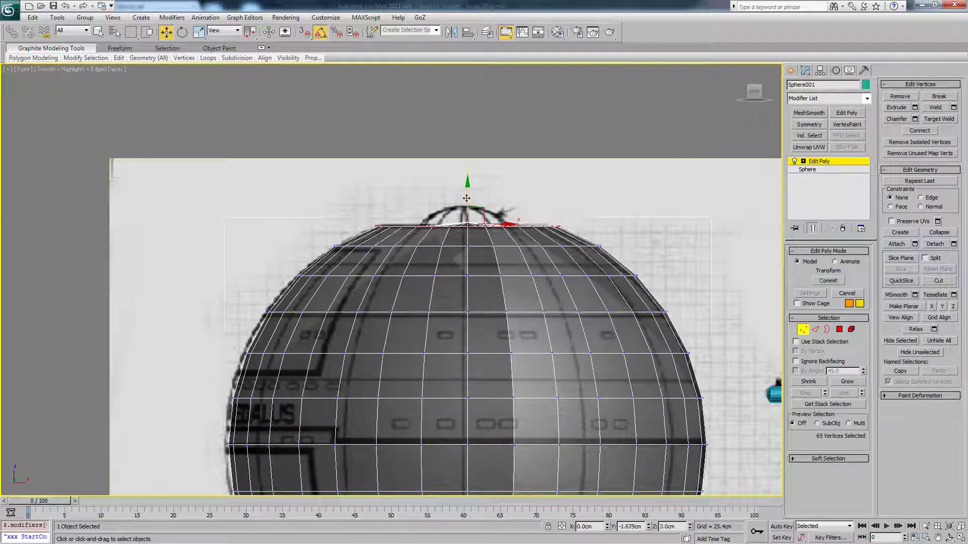
Raise the single pole vertex to the height of the small dome on the blueprint and clear the selection
{"action": "left_click", "coordinate": [479, 219]}
{"action": "left_click", "coordinate": [467, 221]}
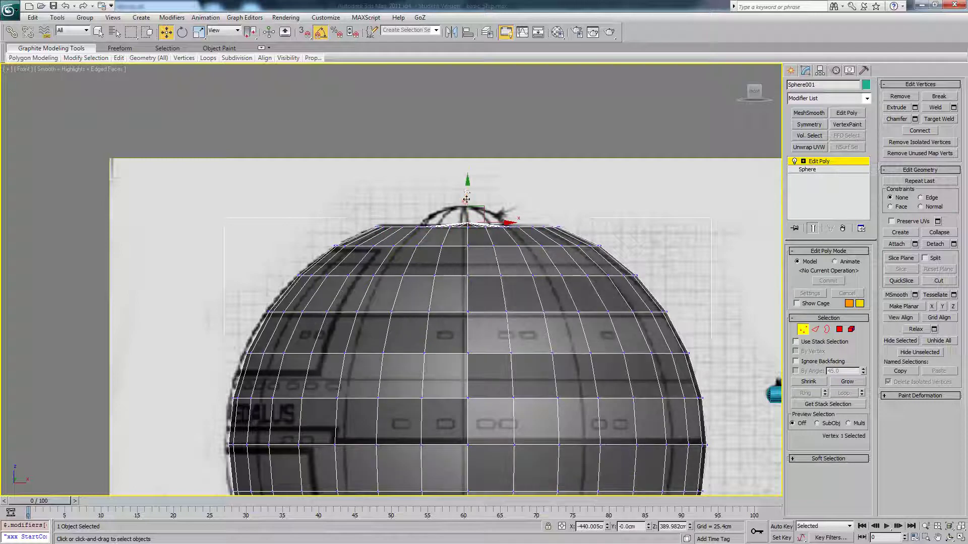
{"action": "left_click_drag", "start_coordinate": [468, 197], "coordinate": [468, 183]}
{"action": "left_click", "coordinate": [525, 189]}
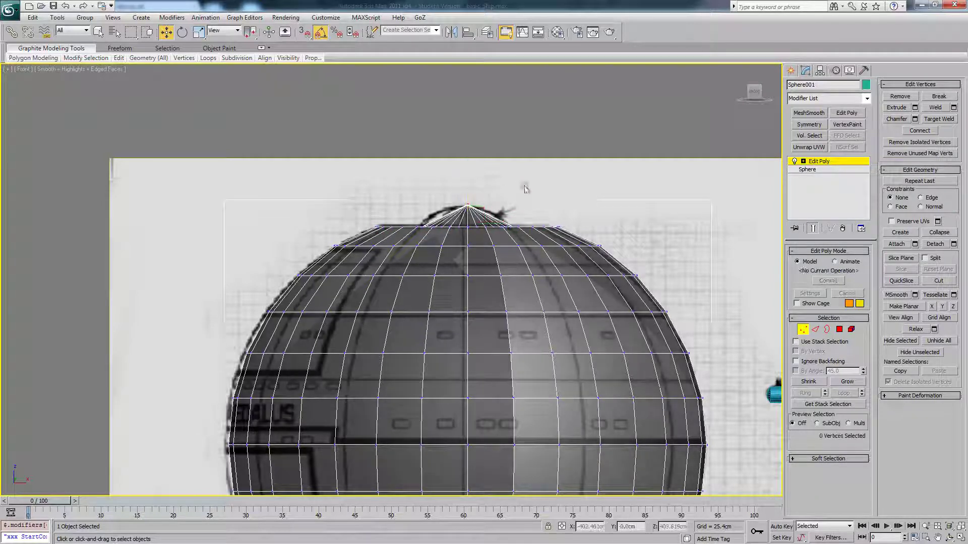
Select the 32 edges radiating from the sphere's raised pole and compare the cap with the blueprint's small dome
{"action": "left_click", "coordinate": [816, 329]}
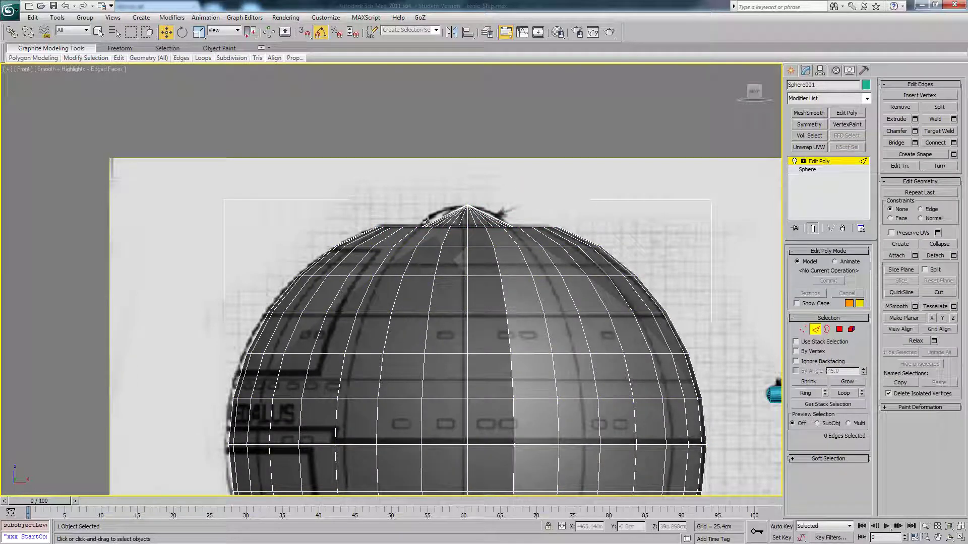
{"action": "left_click_drag", "start_coordinate": [507, 219], "coordinate": [503, 216]}
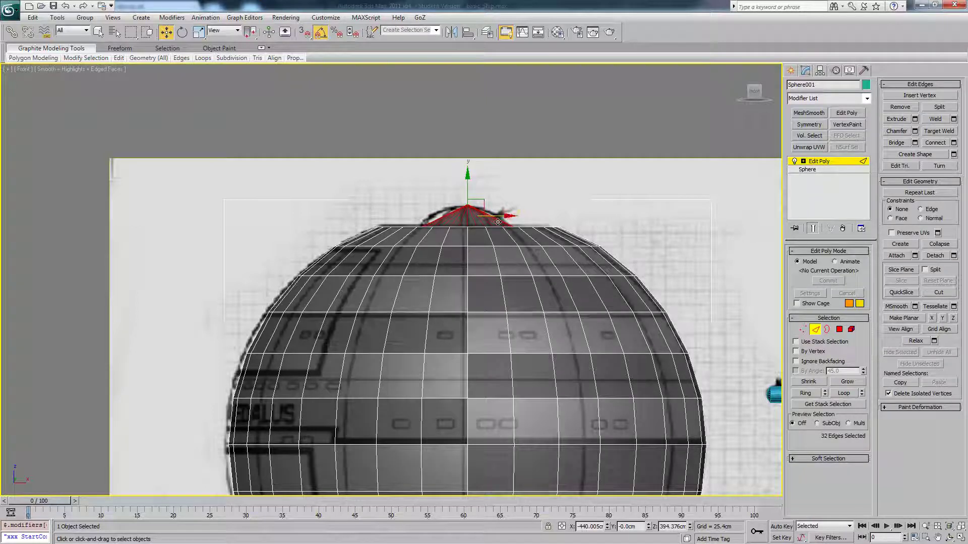
{"action": "mouse_move", "coordinate": [496, 217]}
{"action": "middle_mouse_down", "text": "alt"}
{"action": "mouse_move", "coordinate": [551, 237]}
{"action": "mouse_move", "coordinate": [491, 225]}
{"action": "middle_mouse_up", "text": "alt"}
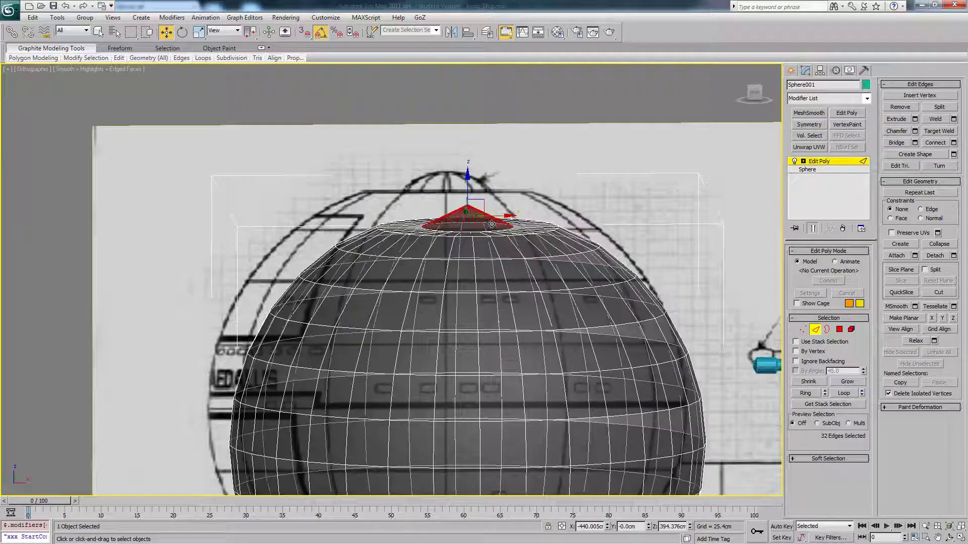
{"action": "key", "text": "f"}
{"action": "key", "text": "z"}
{"action": "middle_click_drag", "start_coordinate": [395, 206], "coordinate": [477, 190]}
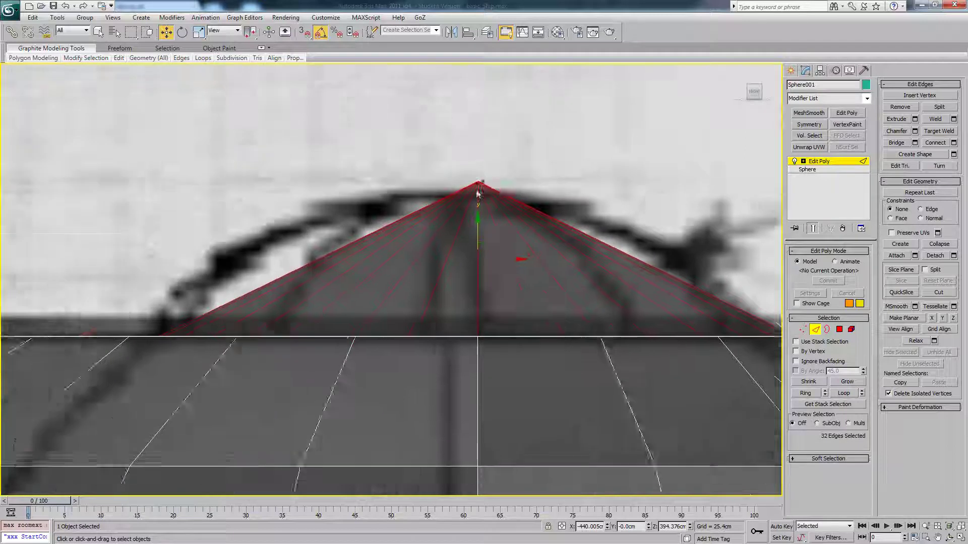
{"action": "scroll", "coordinate": [477, 191], "scroll_direction": "down", "scroll_amount": 4}
{"action": "scroll", "coordinate": [478, 194], "scroll_direction": "down", "scroll_amount": 3}
{"action": "middle_click_drag", "start_coordinate": [477, 251], "coordinate": [500, 193]}
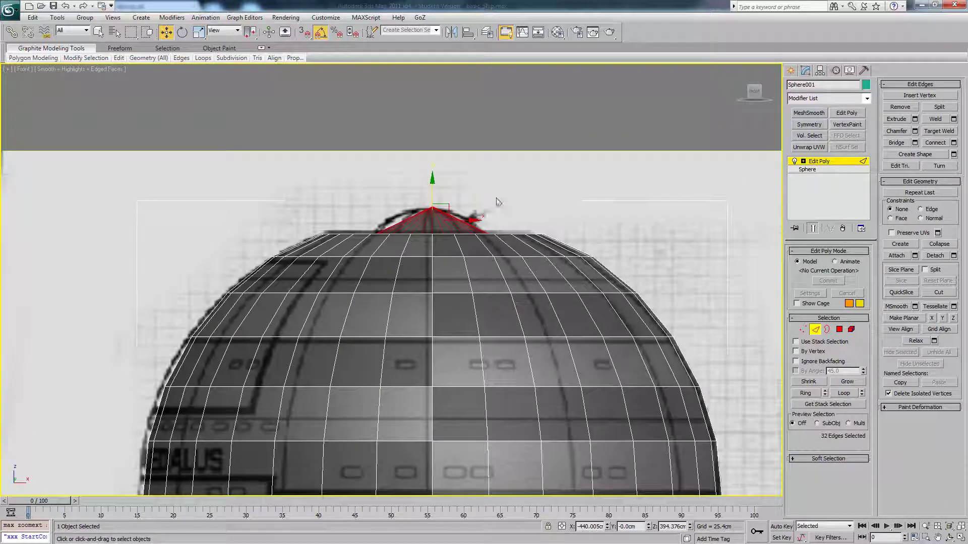
{"action": "scroll", "coordinate": [496, 202], "scroll_direction": "down", "scroll_amount": 4}
{"action": "middle_click_drag", "start_coordinate": [484, 232], "coordinate": [488, 239], "text": "alt"}
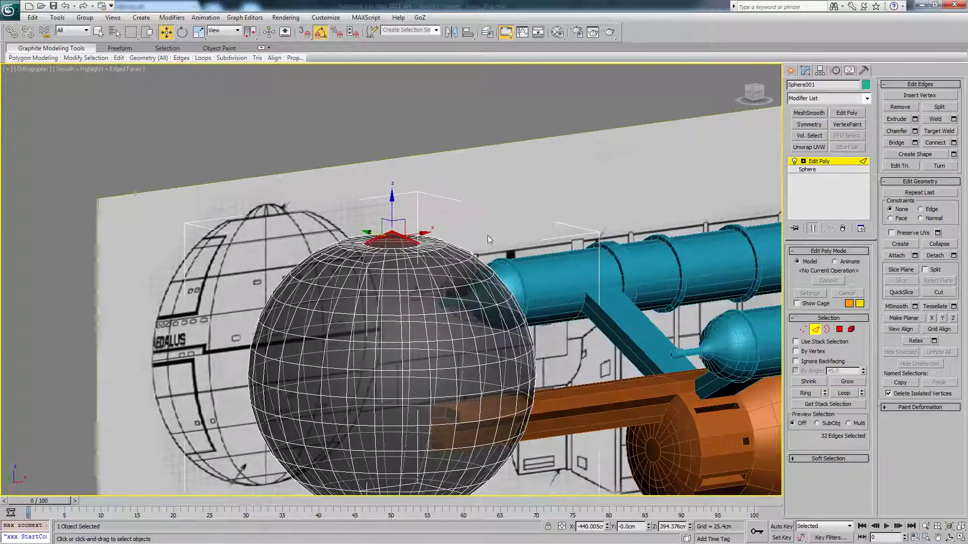
{"action": "key", "text": "f"}
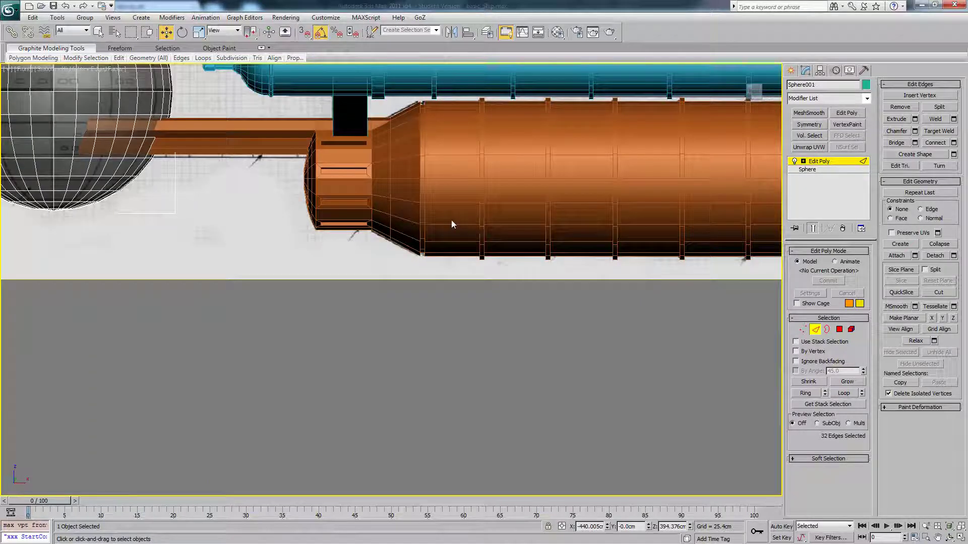
{"action": "key", "text": "z"}
{"action": "middle_click_drag", "start_coordinate": [461, 211], "coordinate": [512, 195]}
{"action": "scroll", "coordinate": [506, 198], "scroll_direction": "down", "scroll_amount": 4}
{"action": "middle_click_drag", "start_coordinate": [484, 257], "coordinate": [499, 213]}
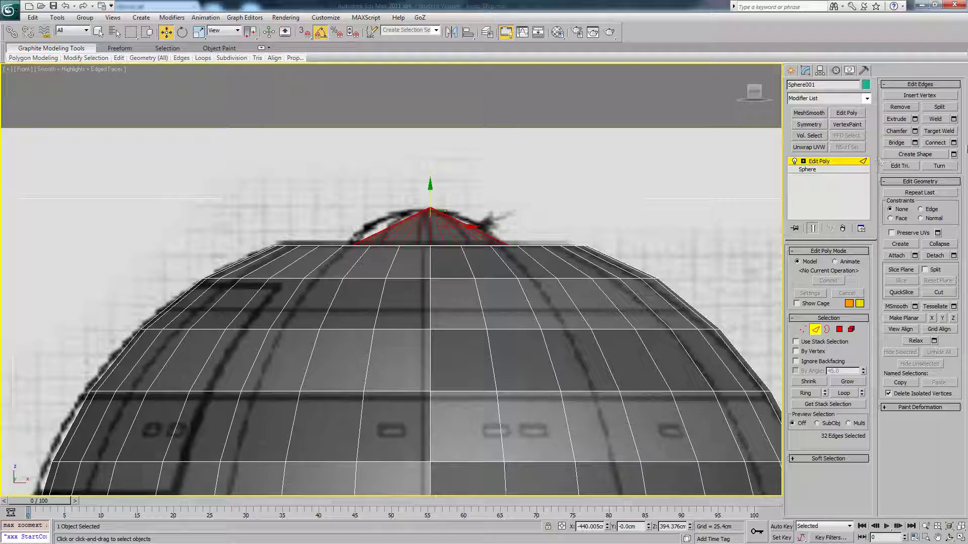
Connect the 32 selected cap edges with 2 segments and scale both new edge rings outward toward the blueprint's small dome outline
{"action": "left_click", "coordinate": [953, 143]}
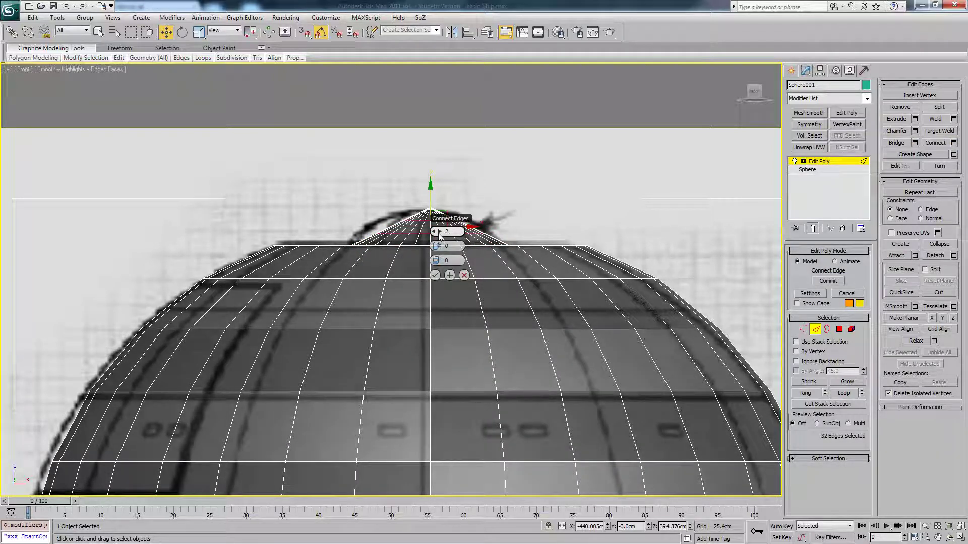
{"action": "left_click", "coordinate": [436, 275]}
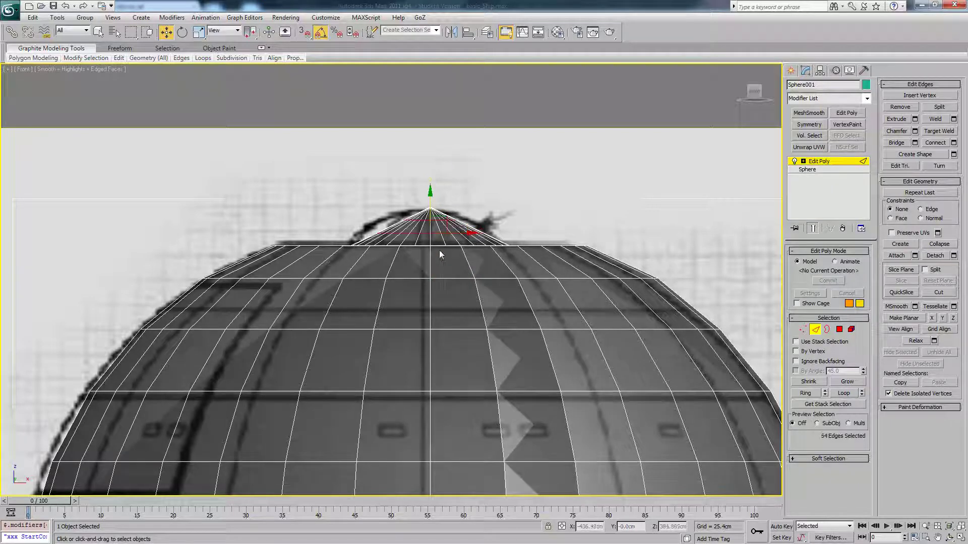
{"action": "key", "text": "r"}
{"action": "scroll", "coordinate": [440, 250], "scroll_direction": "up", "scroll_amount": 3}
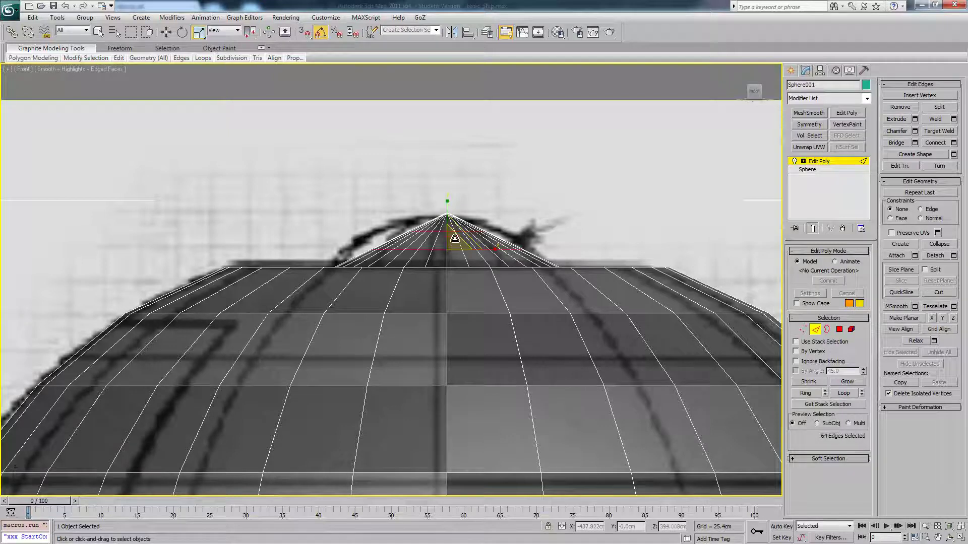
{"action": "left_click_drag", "start_coordinate": [454, 238], "coordinate": [455, 223]}
Deselect the lower ring, scale the upper ring of 32 edges outward to round the dome, and clear the edge selection
{"action": "left_click_drag", "start_coordinate": [582, 280], "coordinate": [583, 281], "text": "alt"}
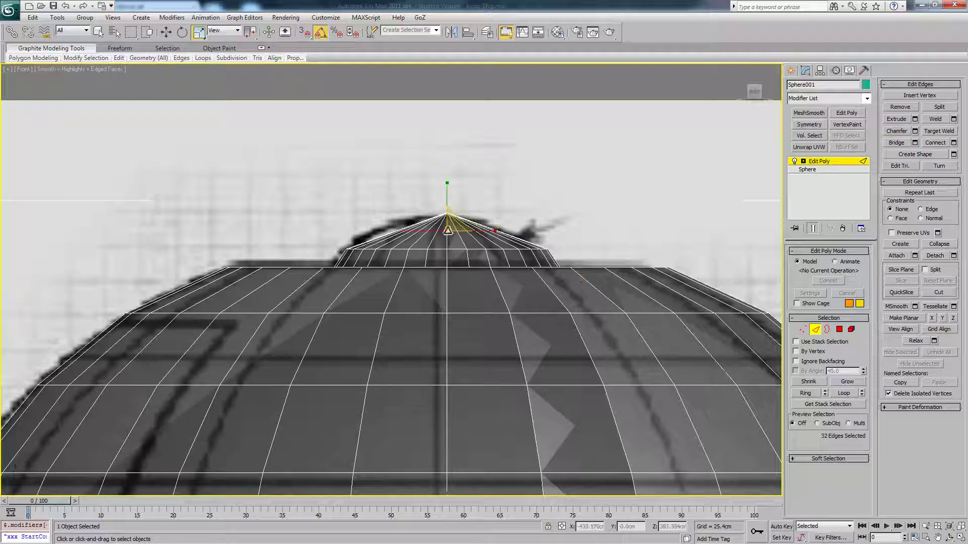
{"action": "left_click_drag", "start_coordinate": [450, 224], "coordinate": [449, 201]}
{"action": "left_click", "coordinate": [540, 203]}
Hide the edged faces and leave edge editing, comparing the whole sphere with the blueprint in an orbited and the Front view
{"action": "scroll", "coordinate": [503, 258], "scroll_direction": "down", "scroll_amount": 6}
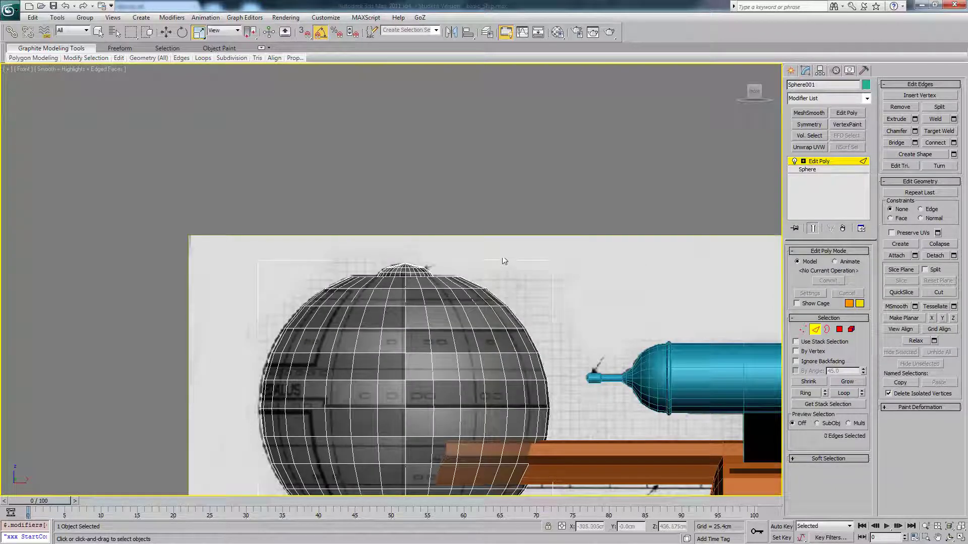
{"action": "key", "text": "F4"}
{"action": "middle_click_drag", "start_coordinate": [504, 283], "coordinate": [505, 270], "text": "alt"}
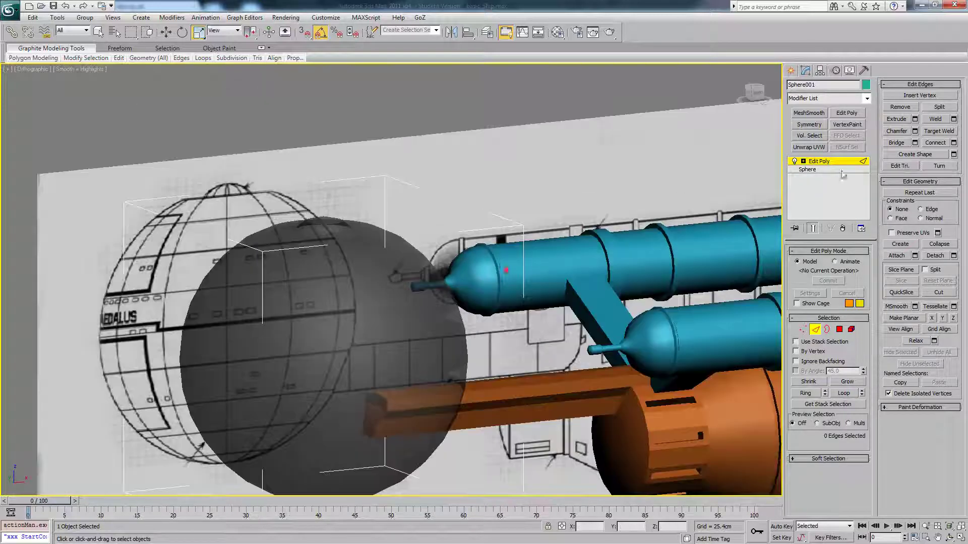
{"action": "left_click", "coordinate": [839, 162]}
{"action": "middle_click_drag", "start_coordinate": [576, 277], "coordinate": [566, 225]}
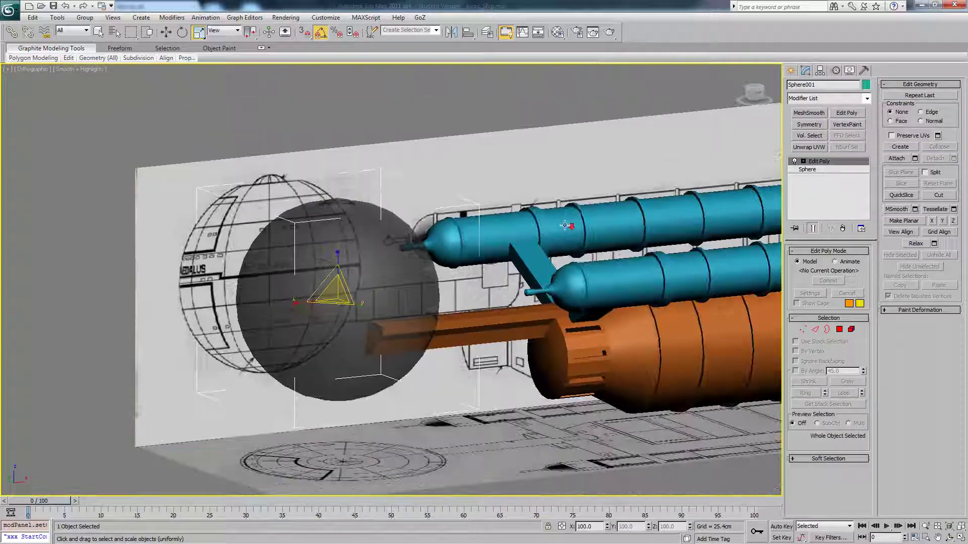
{"action": "key", "text": "f"}
{"action": "key", "text": "z"}
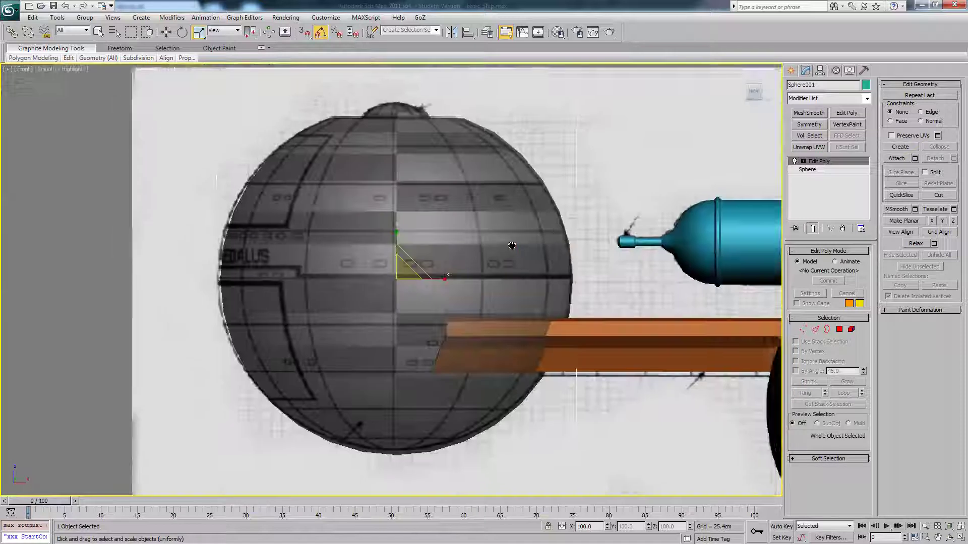
{"action": "middle_click_drag", "start_coordinate": [584, 270], "coordinate": [582, 270]}
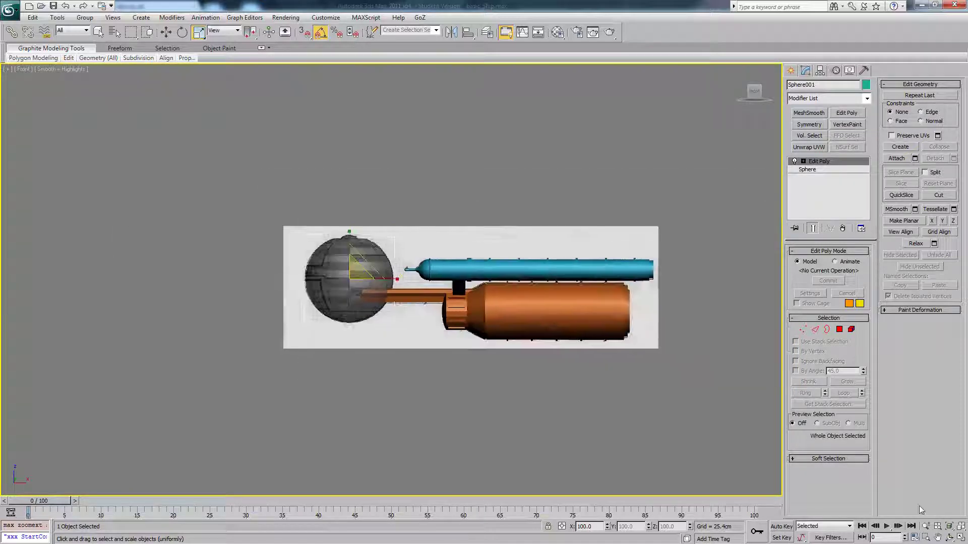
Restore the four-viewport layout with the sphere displayed opaque and activate the Move tool
{"action": "left_click", "coordinate": [960, 538]}
{"action": "middle_click_drag", "start_coordinate": [586, 386], "coordinate": [645, 381], "text": "alt"}
{"action": "right_click", "coordinate": [622, 373]}
{"action": "left_click", "coordinate": [633, 388]}
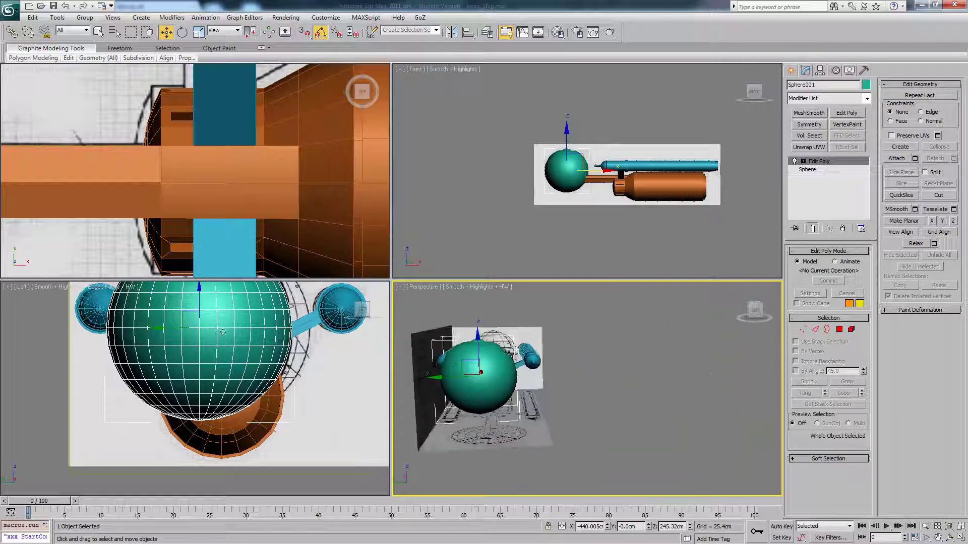
Move the sphere sideways in the Left view to about Y -33.42 cm and check its alignment with the blueprint in the Top view
{"action": "scroll", "coordinate": [222, 332], "scroll_direction": "down", "scroll_amount": 3}
{"action": "left_click_drag", "start_coordinate": [242, 359], "coordinate": [263, 359]}
{"action": "middle_click_drag", "start_coordinate": [487, 367], "coordinate": [490, 377], "text": "alt"}
{"action": "middle_click_drag", "start_coordinate": [215, 177], "coordinate": [294, 177]}
{"action": "scroll", "coordinate": [273, 185], "scroll_direction": "down", "scroll_amount": 5}
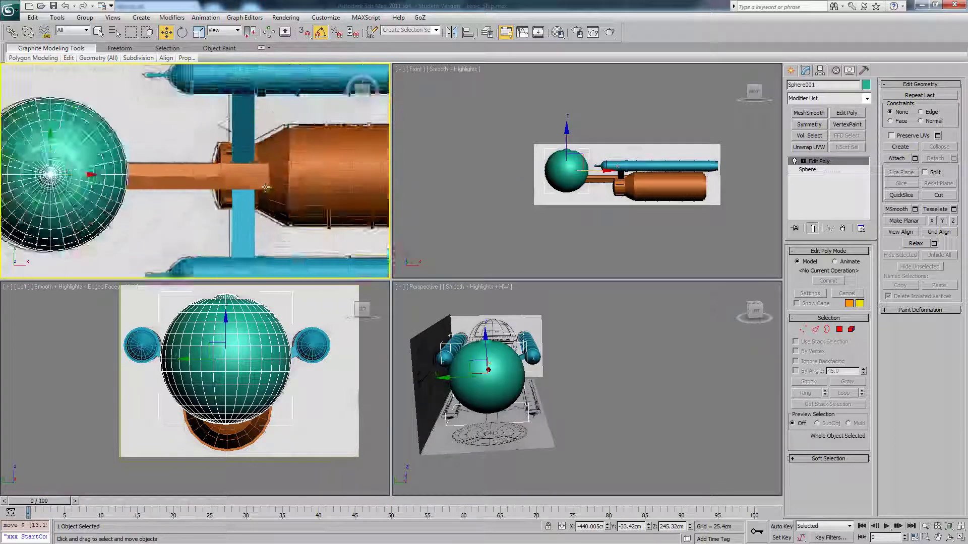
{"action": "scroll", "coordinate": [266, 187], "scroll_direction": "down", "scroll_amount": 2}
{"action": "middle_click_drag", "start_coordinate": [74, 176], "coordinate": [142, 176]}
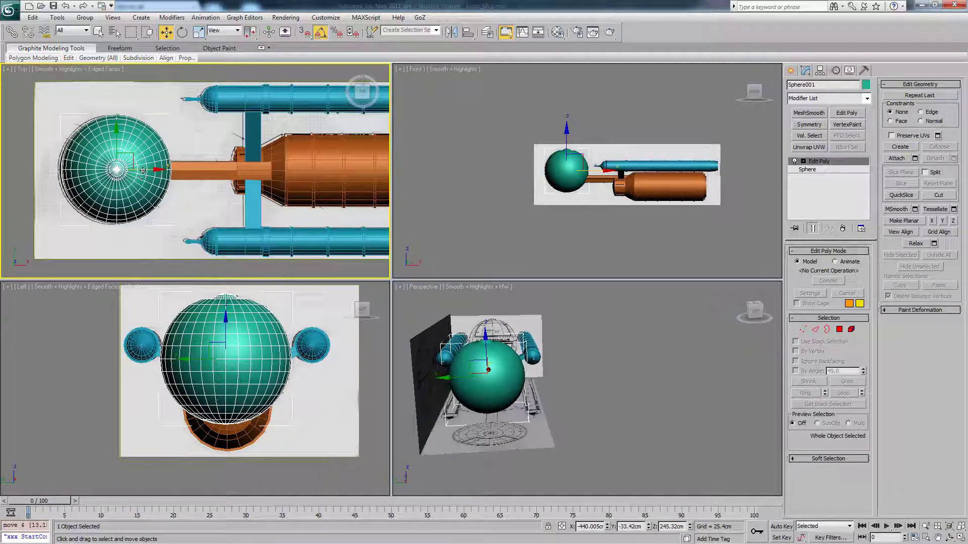
{"action": "scroll", "coordinate": [276, 193], "scroll_direction": "down", "scroll_amount": 2}
Select the three blueprint planes in the Perspective view and hide all unselected objects
{"action": "middle_click_drag", "start_coordinate": [560, 361], "coordinate": [497, 364], "text": "alt"}
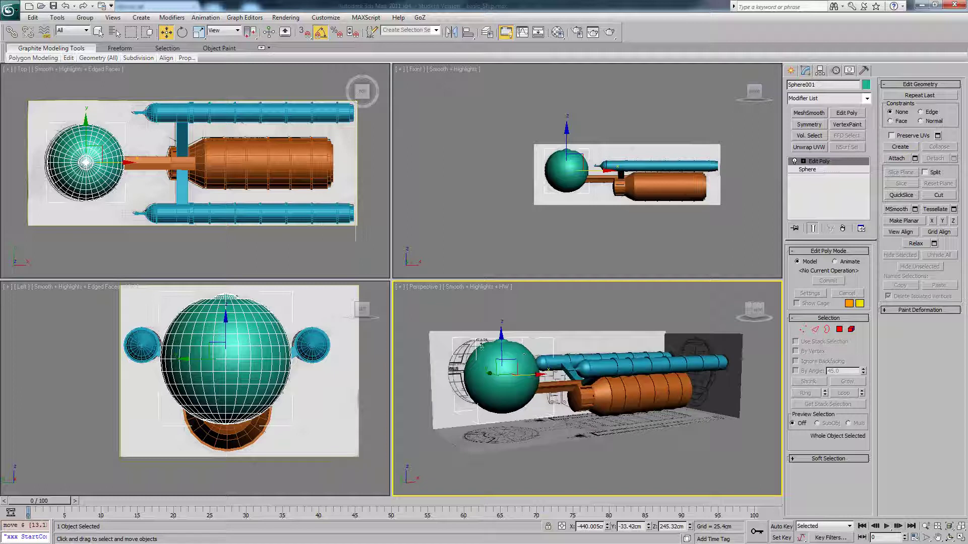
{"action": "left_click", "coordinate": [479, 340]}
{"action": "left_click", "coordinate": [559, 425], "text": "ctrl"}
{"action": "left_click", "coordinate": [710, 356], "text": "ctrl"}
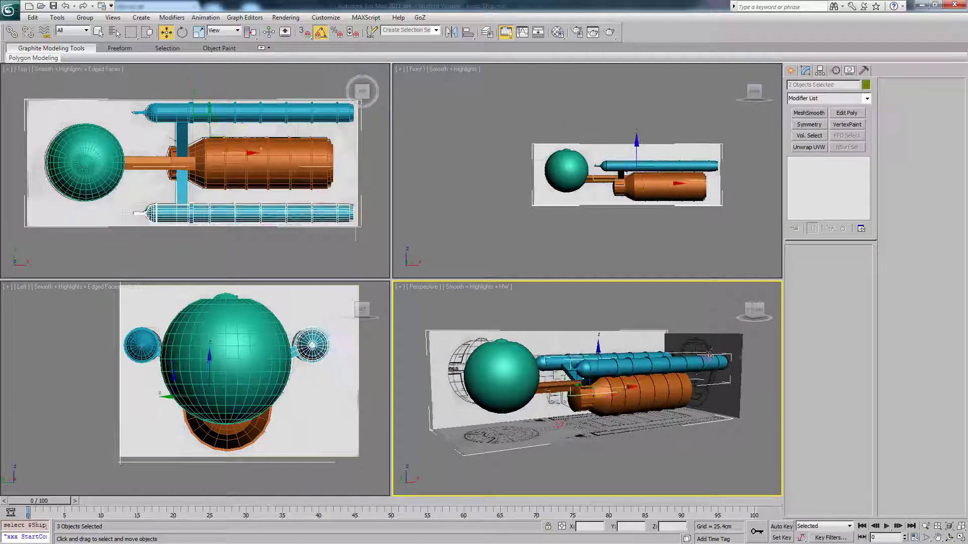
{"action": "left_click", "coordinate": [697, 366], "text": "ctrl"}
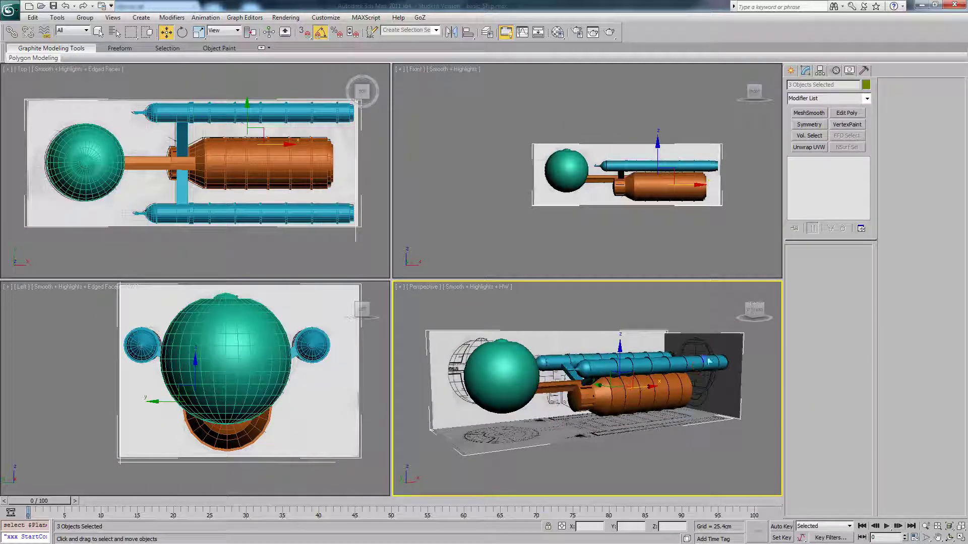
{"action": "left_click", "coordinate": [726, 317]}
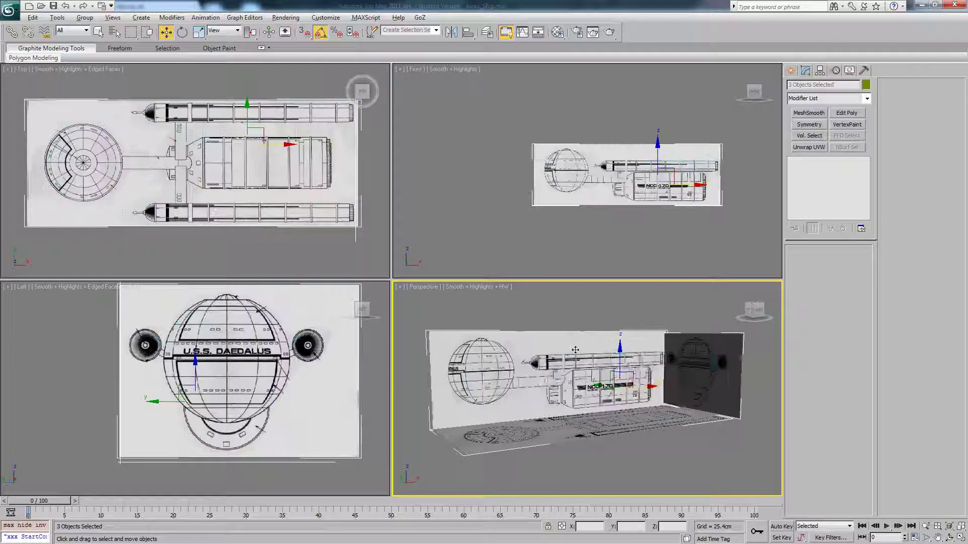
Examine the sphere and hull details on the blueprint planes in the Perspective view and unhide all ship parts
{"action": "scroll", "coordinate": [532, 360], "scroll_direction": "up", "scroll_amount": 6}
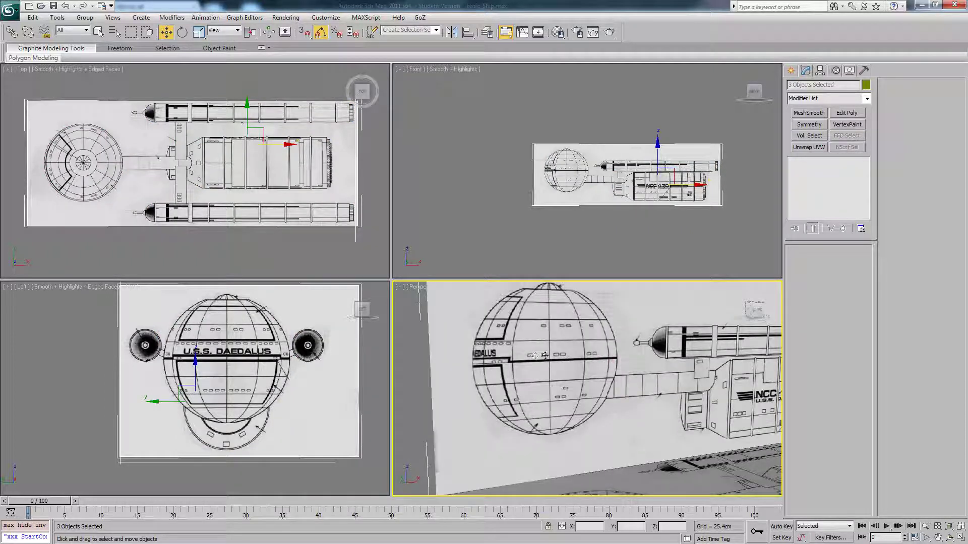
{"action": "middle_click_drag", "start_coordinate": [690, 378], "coordinate": [669, 387]}
{"action": "scroll", "coordinate": [600, 360], "scroll_direction": "down", "scroll_amount": 3}
{"action": "scroll", "coordinate": [671, 385], "scroll_direction": "up", "scroll_amount": 2}
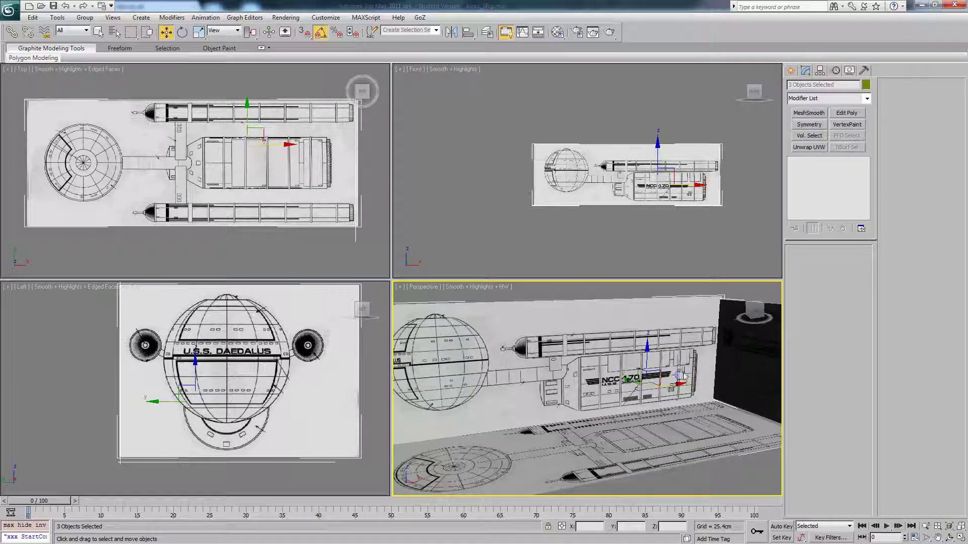
{"action": "right_click", "coordinate": [678, 373]}
{"action": "left_click", "coordinate": [697, 328]}
{"action": "scroll", "coordinate": [677, 351], "scroll_direction": "down", "scroll_amount": 3}
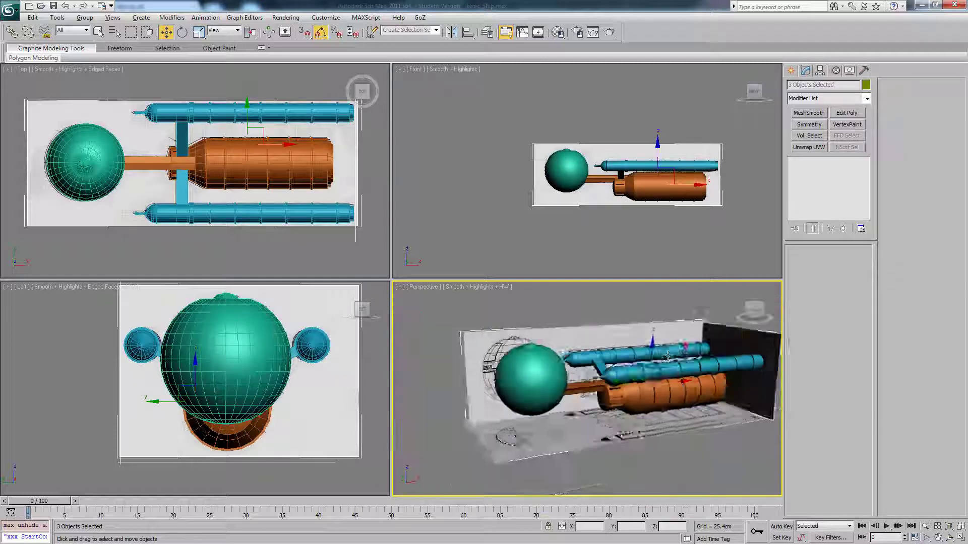